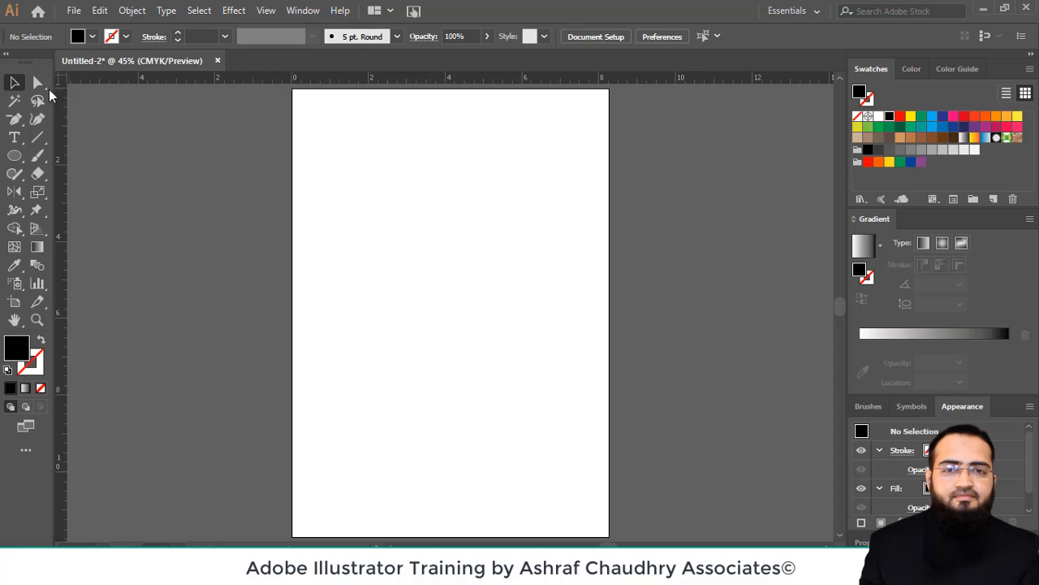
Activate the Type tool, then switch to Notepad and add the line "Type: T" below the TYPE TOOL heading.
click(14, 82)
click(15, 139)
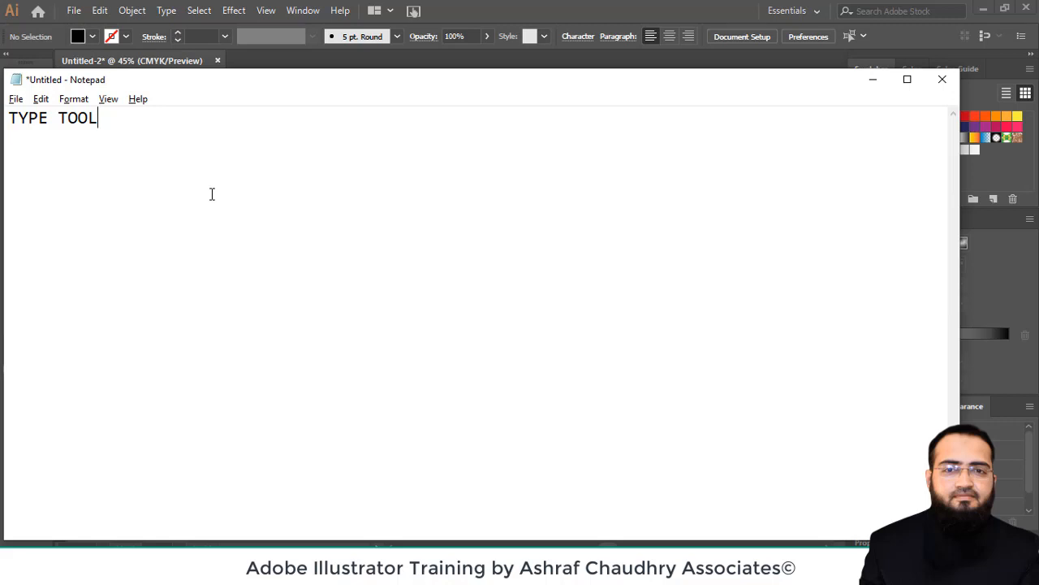
key(Return)
key(Return)
text(Type: T)
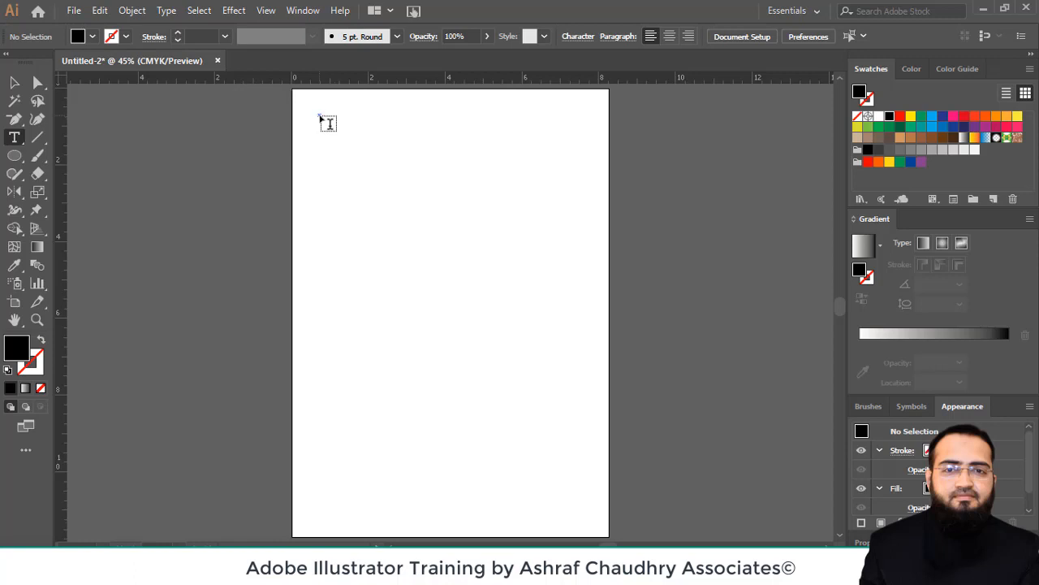
Draw a text area in the upper part of the Illustrator page, set its font to Arial and clear the placeholder text.
drag(320, 116, 476, 230)
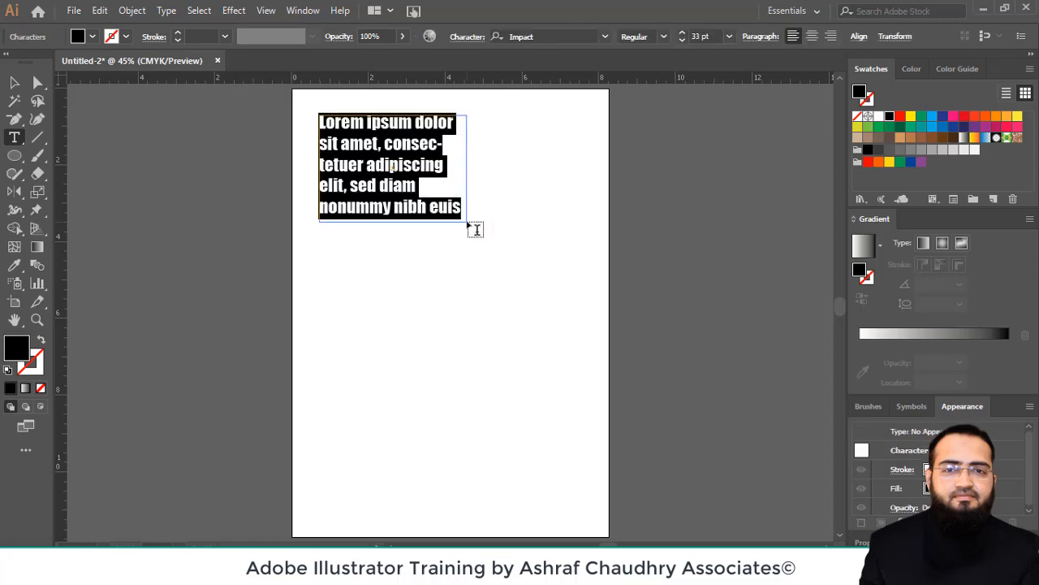
click(605, 37)
click(562, 136)
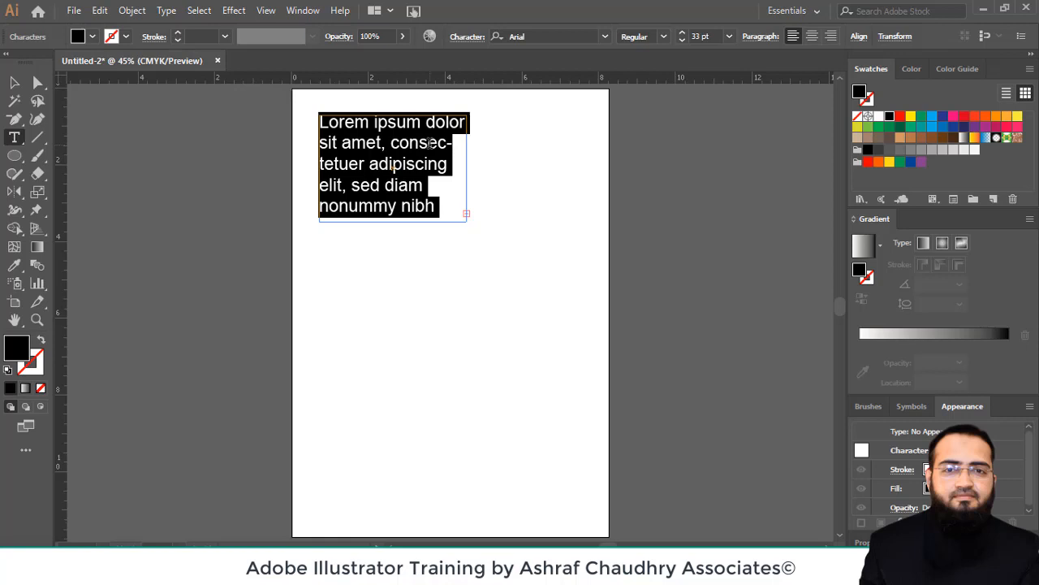
key(BackSpace)
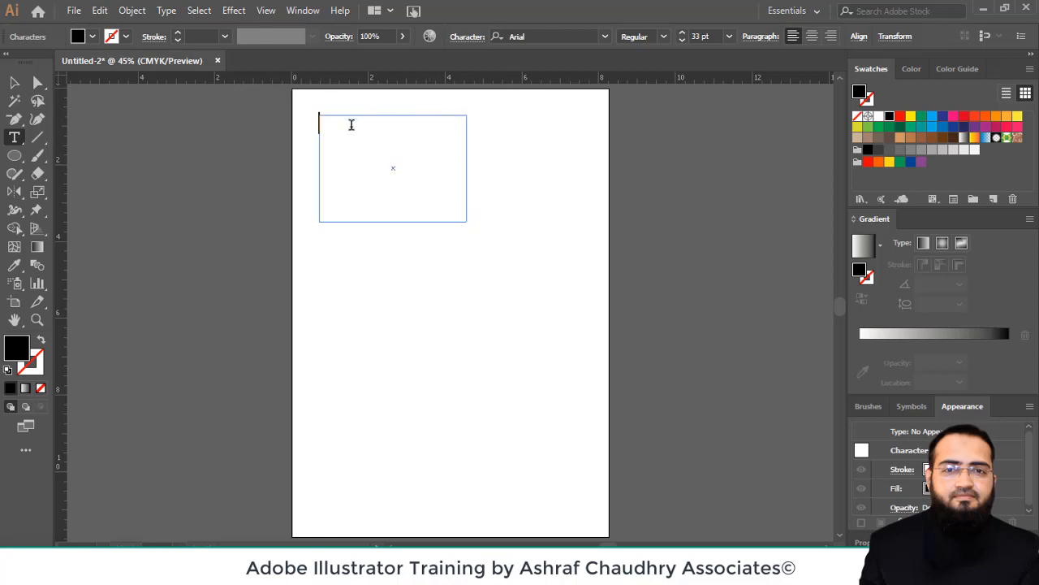
Draw a second, larger text area below the empty one, and delete both text areas.
click(329, 253)
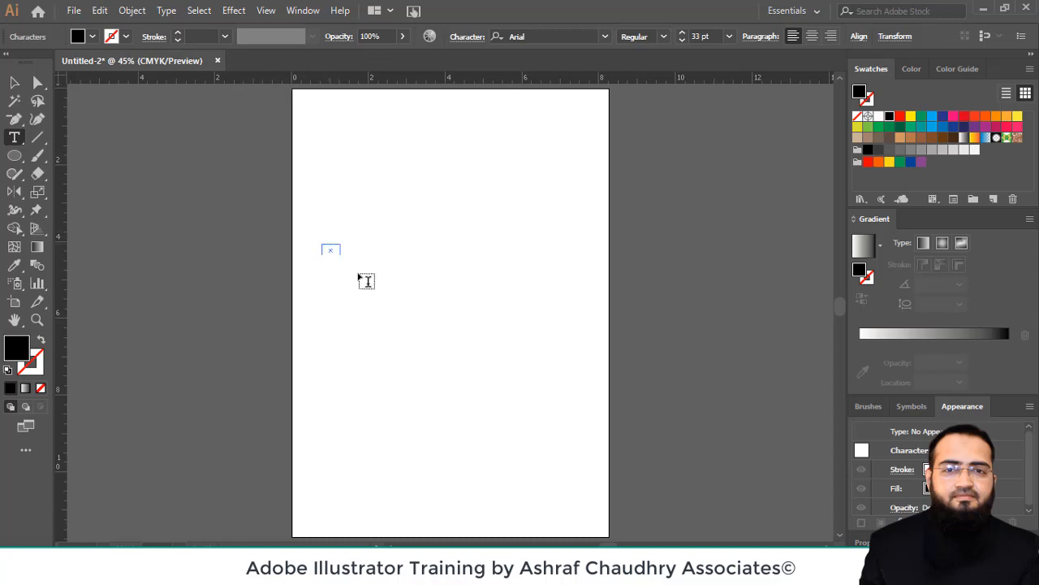
drag(366, 280, 525, 383)
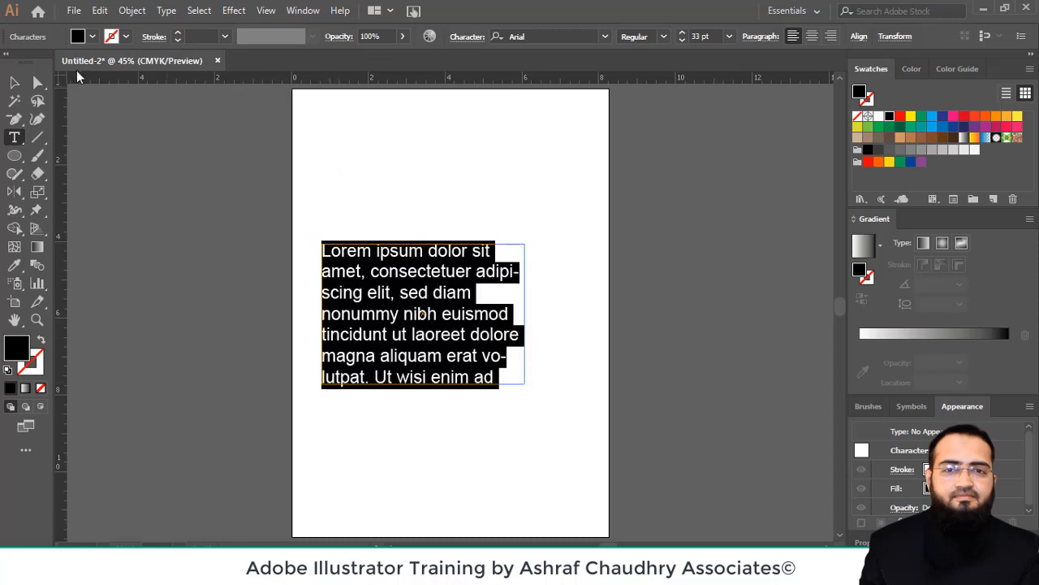
click(12, 84)
drag(311, 109, 522, 408)
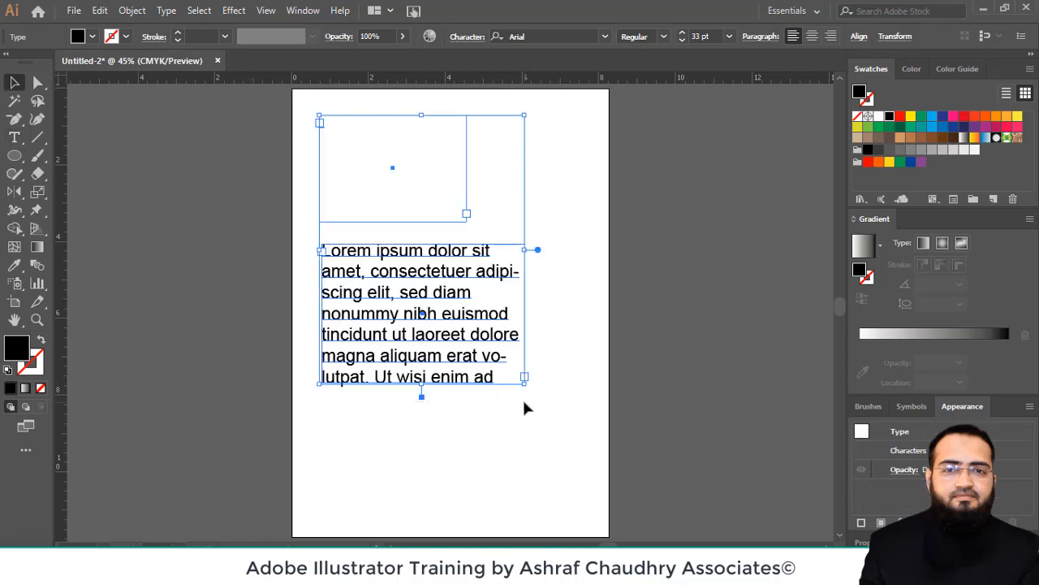
key(Delete)
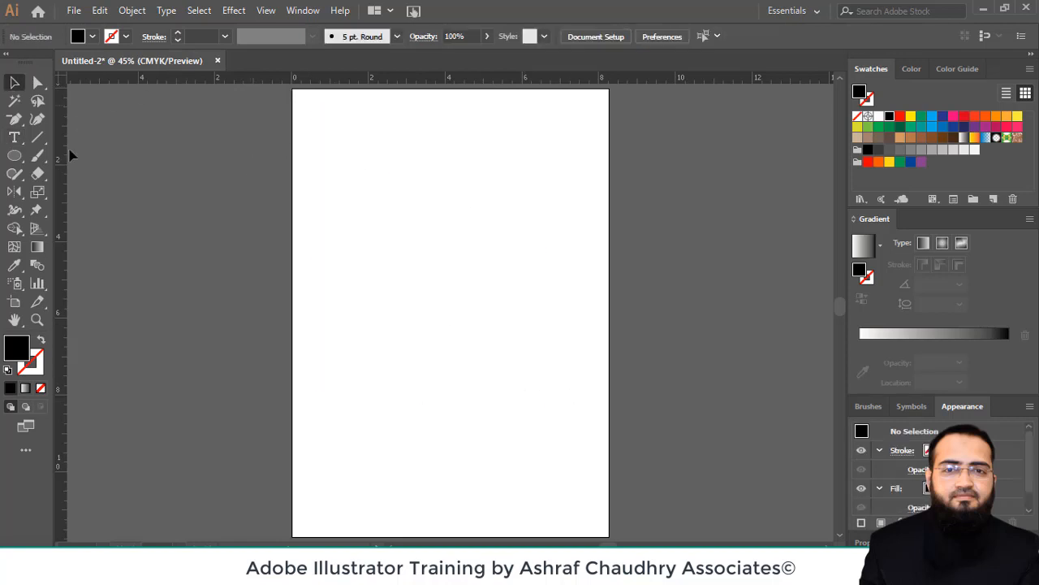
Draw a new placeholder text area in the upper part of the page and delete it.
click(15, 137)
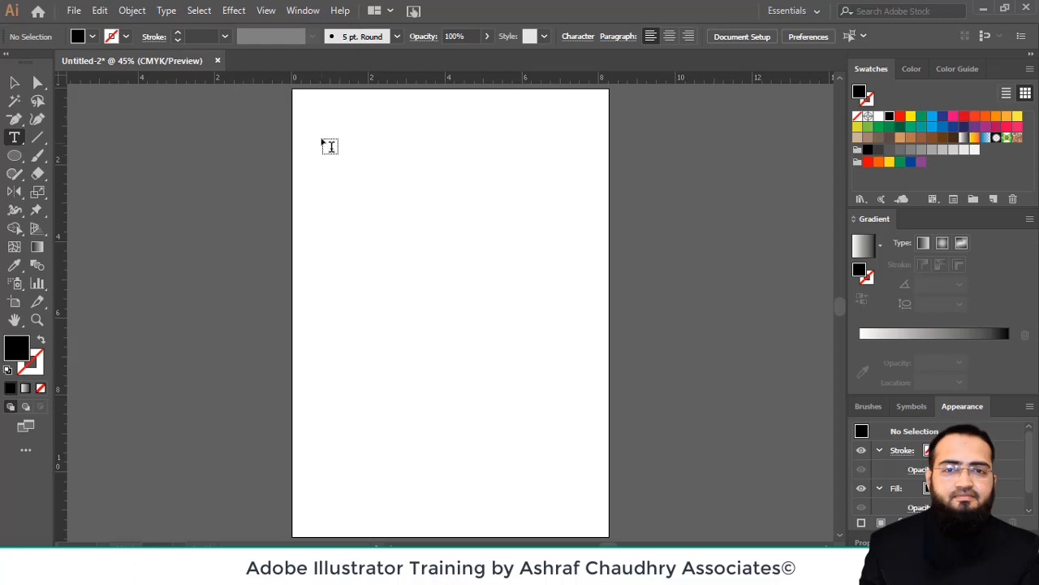
drag(322, 126, 470, 246)
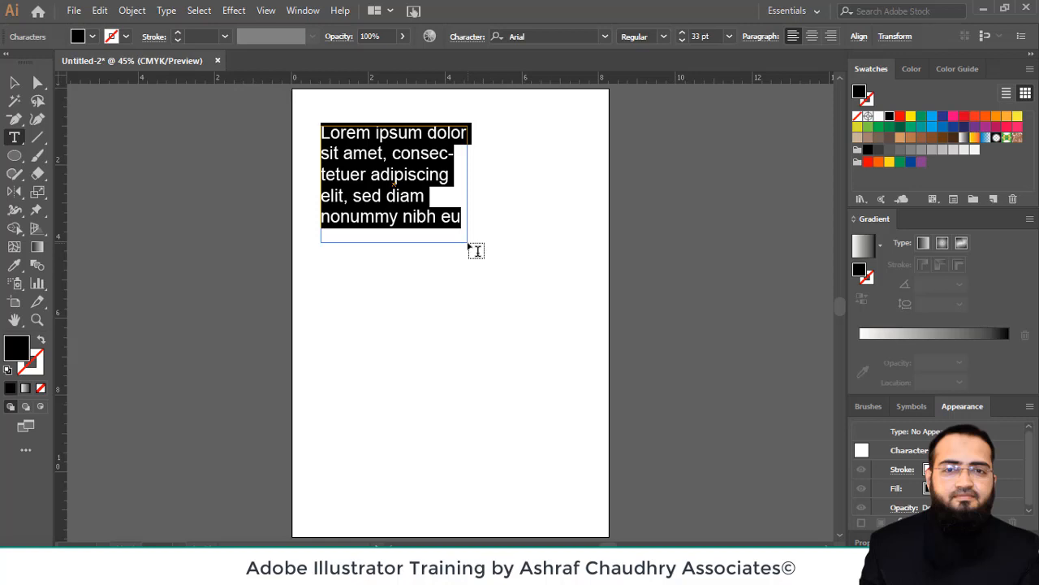
click(26, 84)
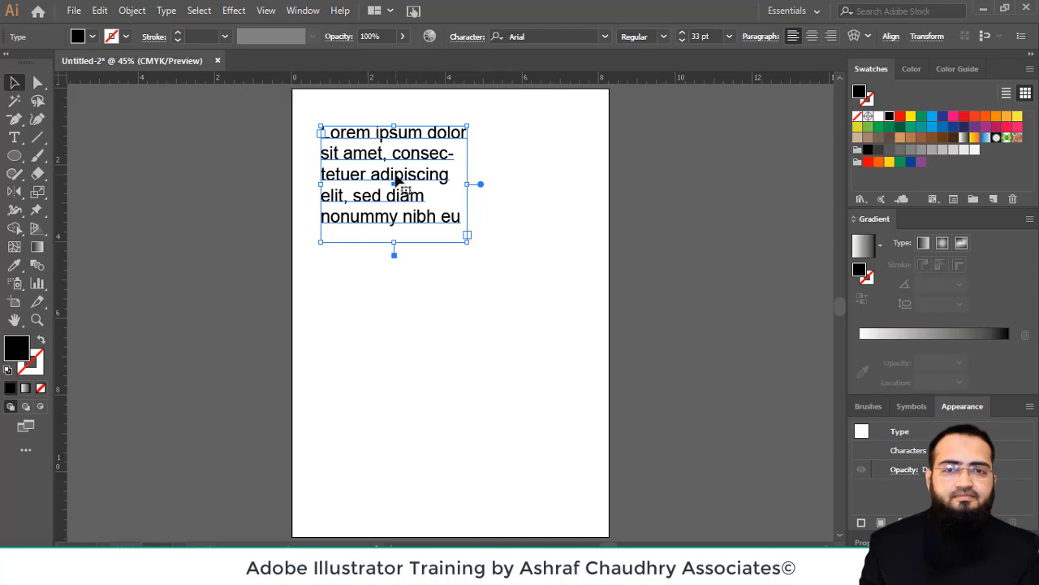
key(Delete)
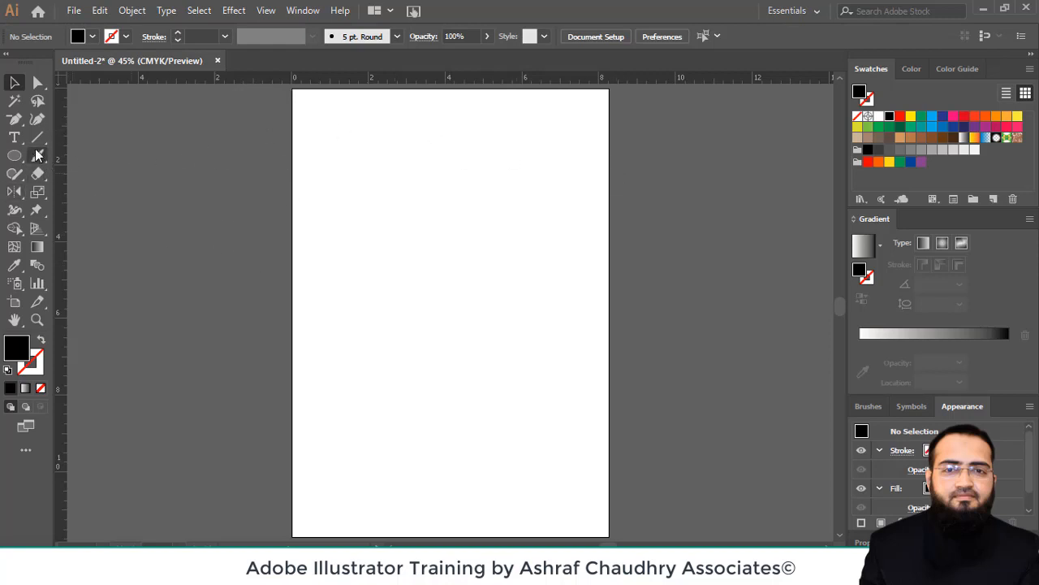
Create a point text reading "Hello World!" near the top of the page, replacing the placeholder words.
click(15, 138)
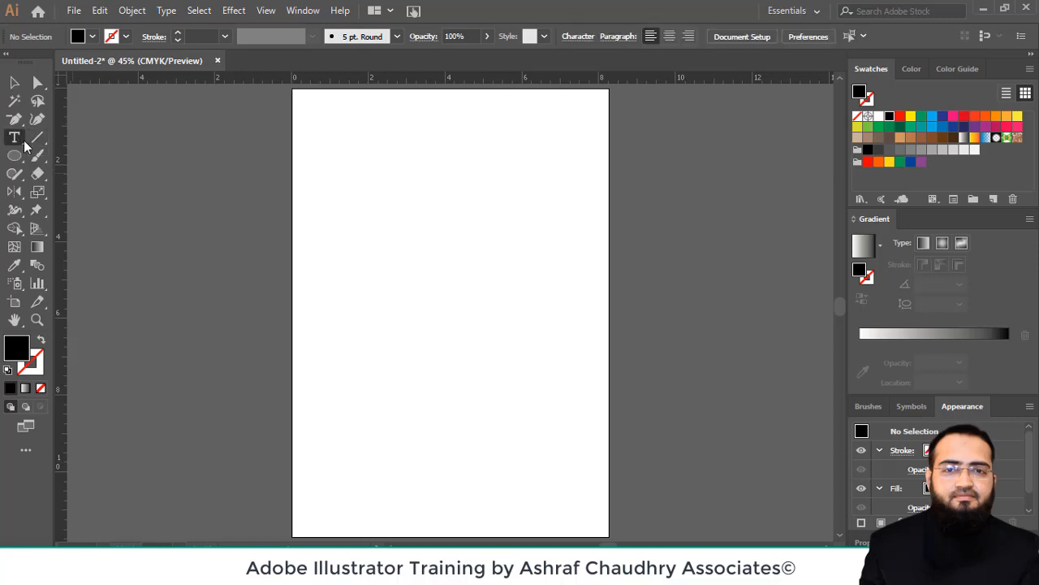
click(350, 145)
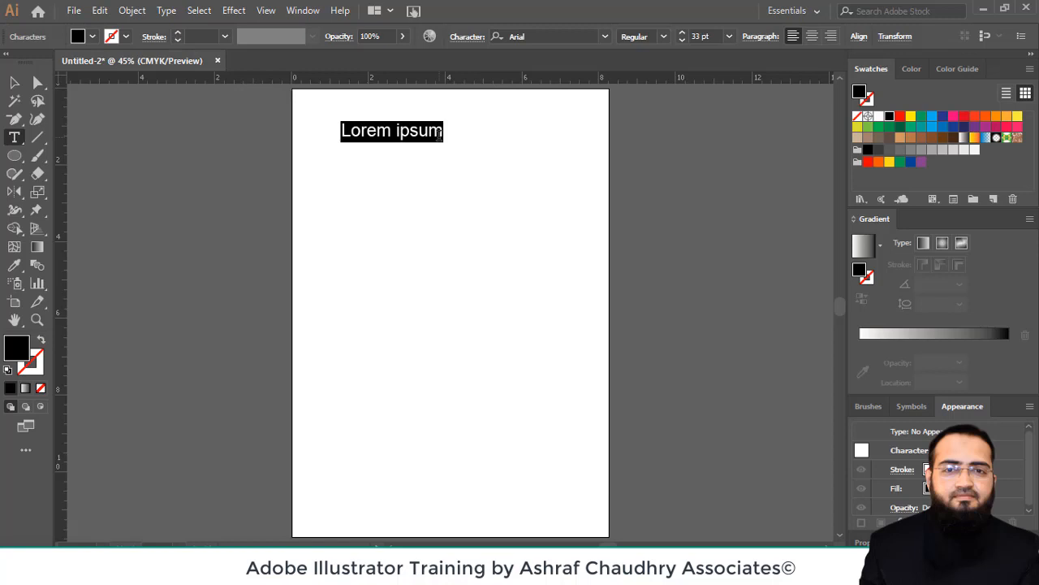
key(BackSpace)
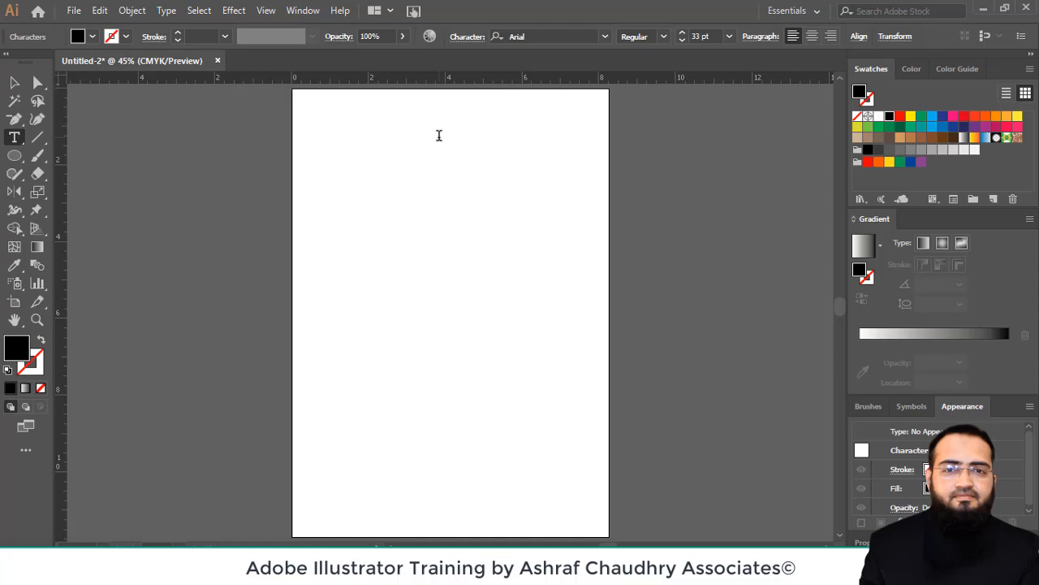
text(Hello World!)
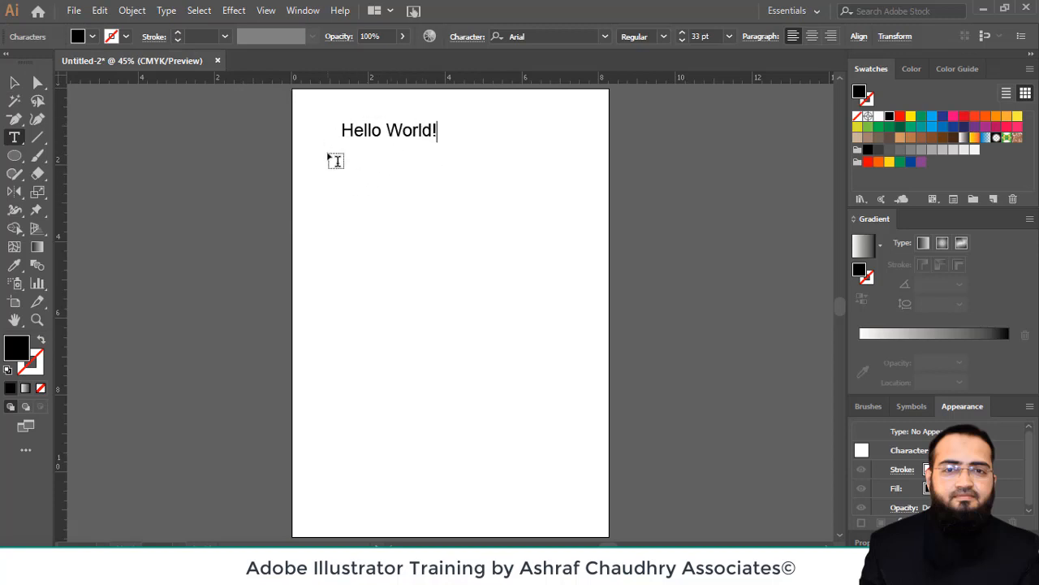
key(Escape)
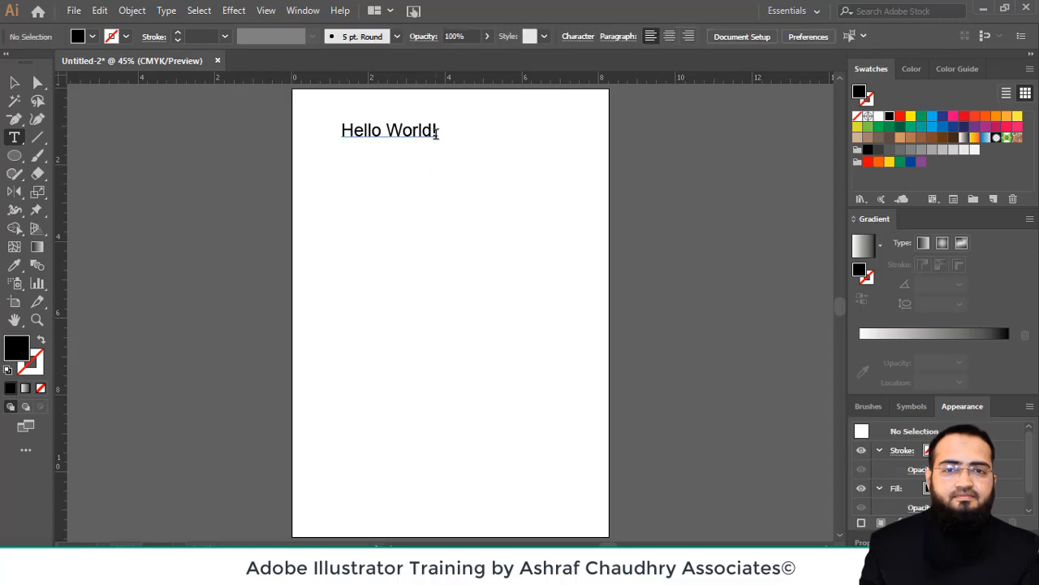
Place a placeholder point text below "Hello World!" and delete it.
click(356, 177)
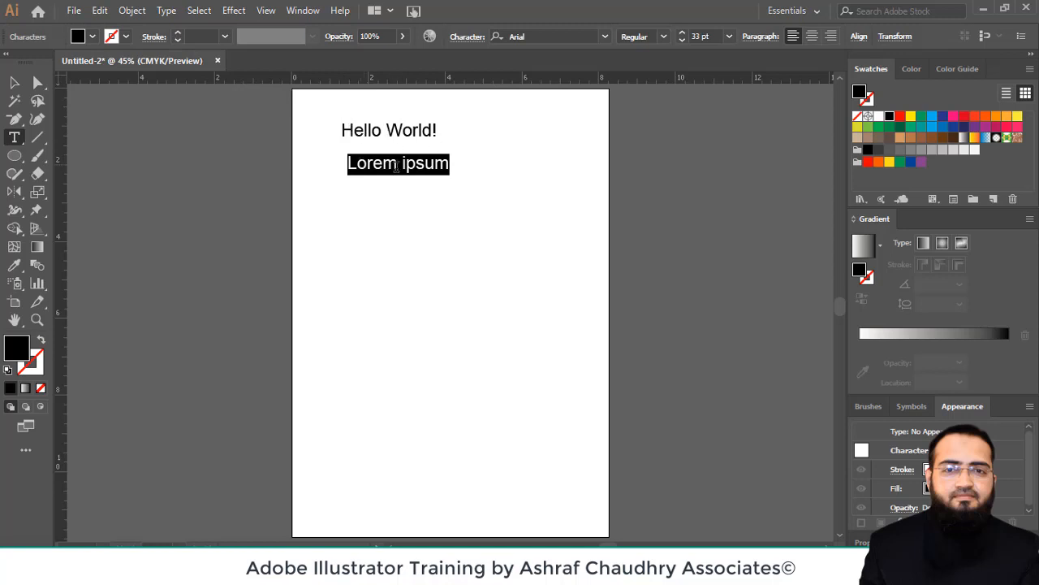
click(12, 80)
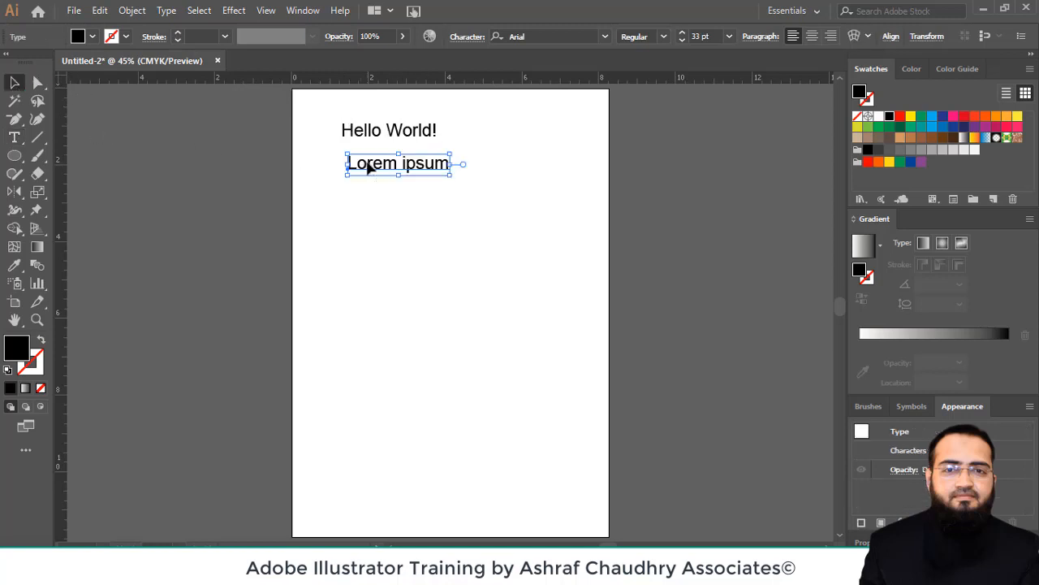
key(Delete)
Place three placeholder point texts beside and below "Hello World!", and undo all of them.
click(14, 138)
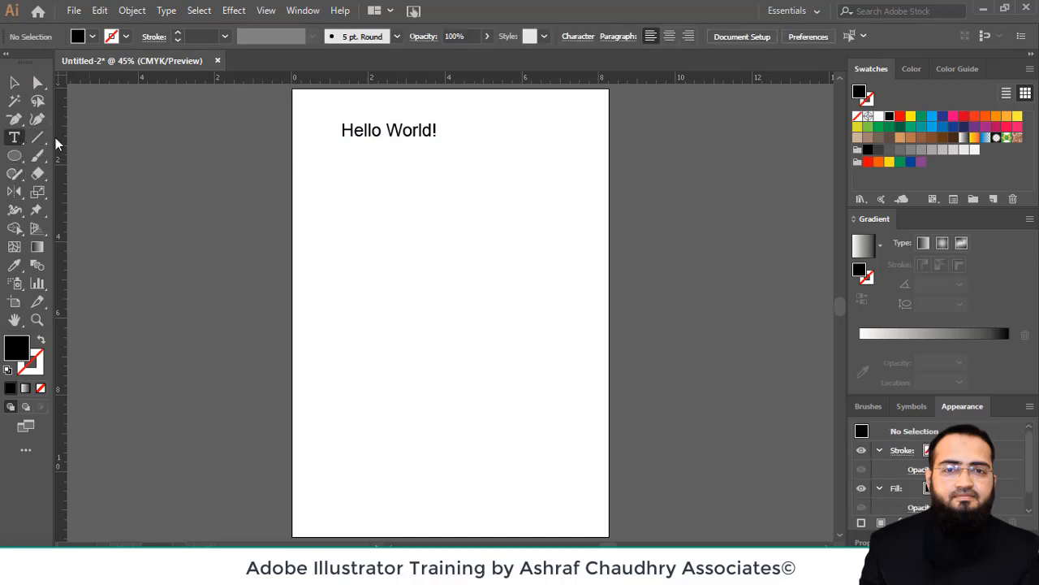
click(342, 132)
click(457, 139)
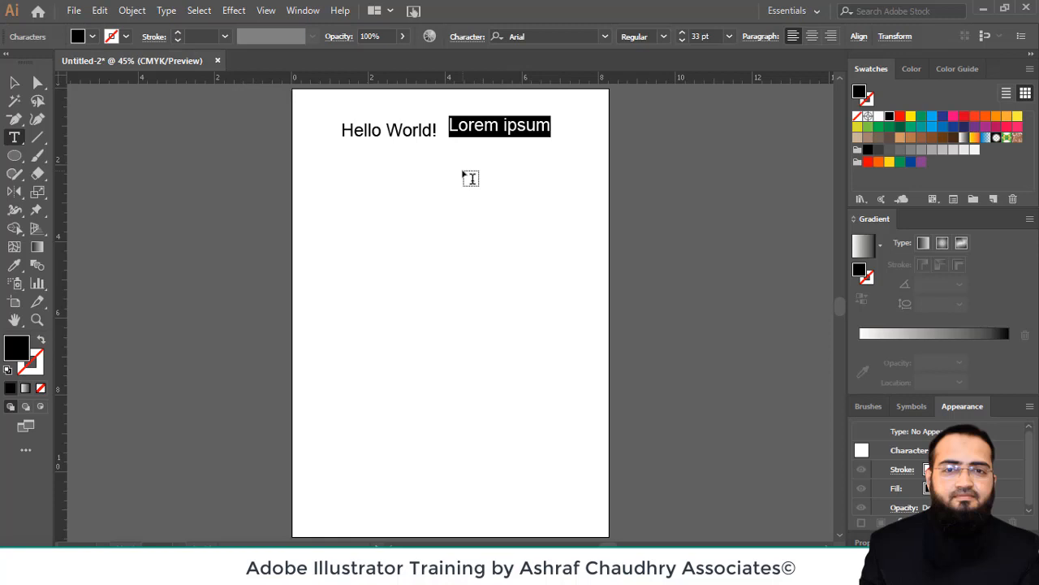
key(Escape)
click(471, 178)
key(Escape)
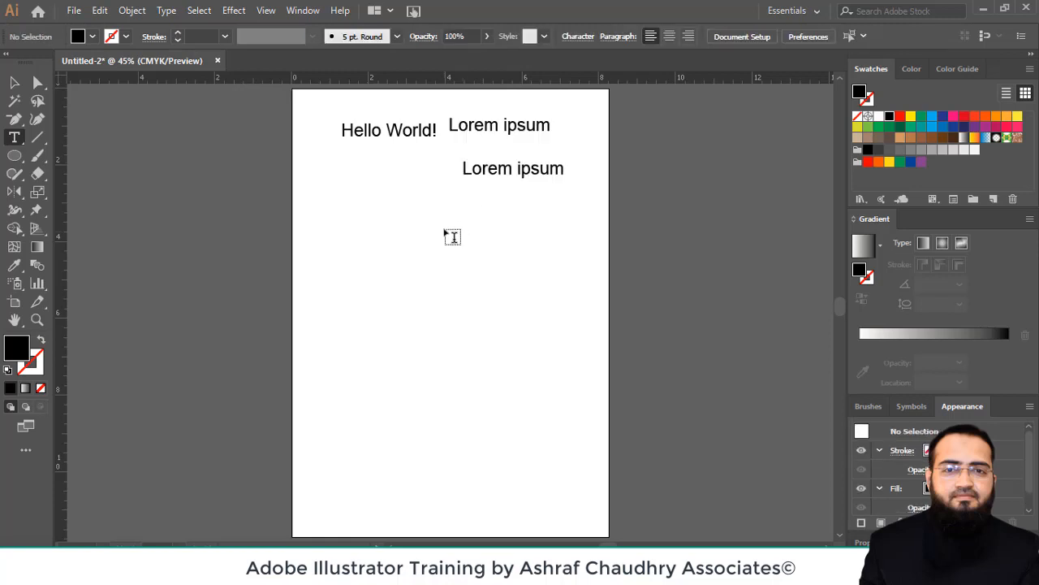
click(450, 221)
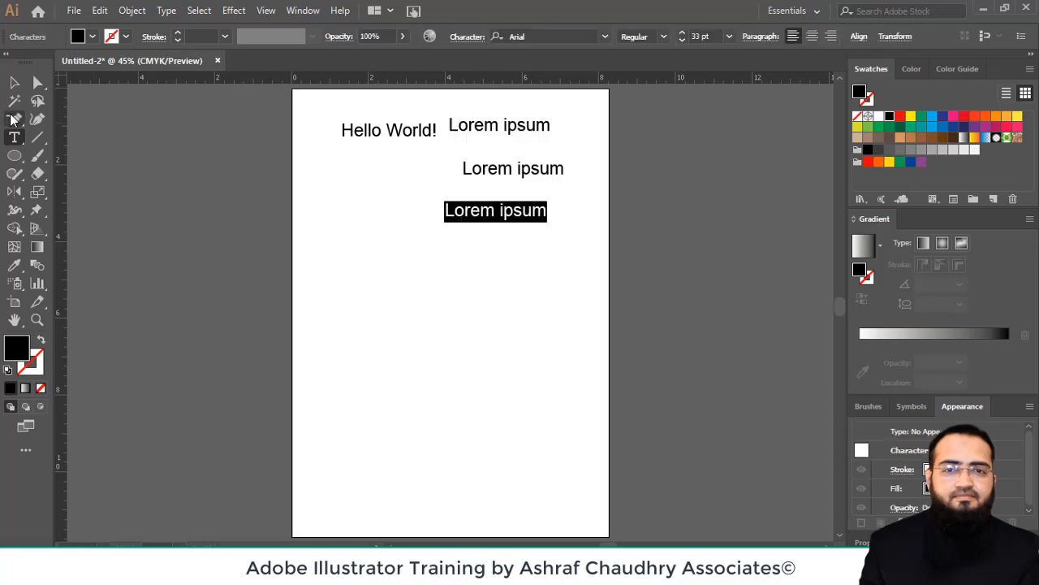
key(ctrl+z)
key(ctrl+z)
key(ctrl+z)
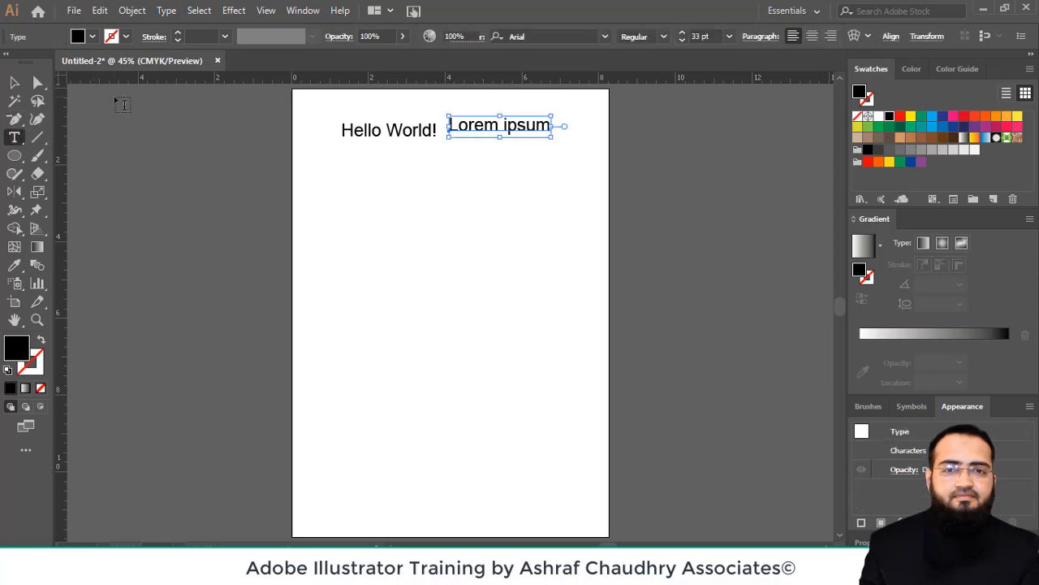
key(ctrl+z)
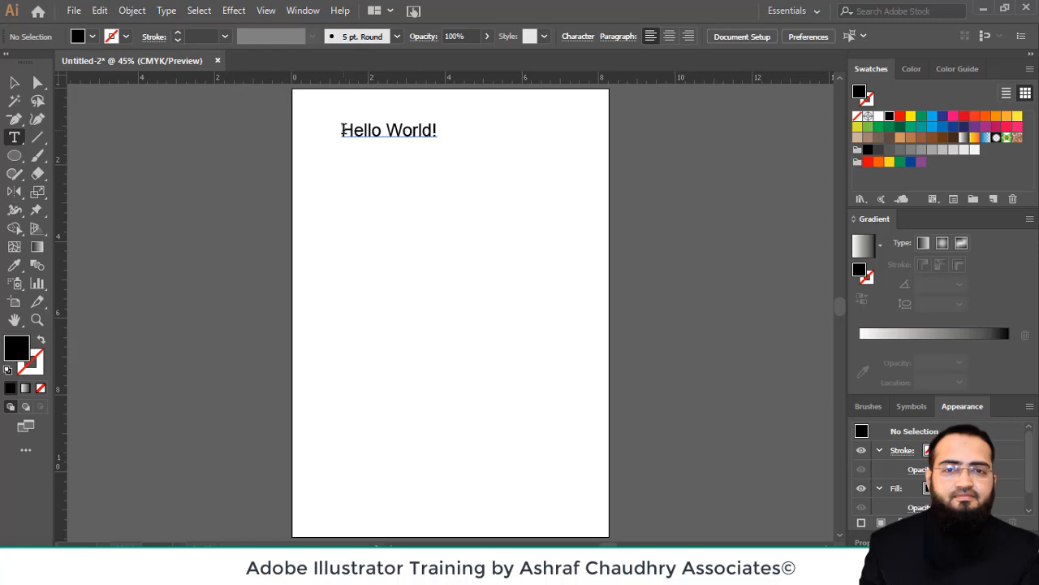
Highlight the whole "Hello World!" text, then insert a trial letter "v" in it and erase that letter.
drag(342, 130, 446, 142)
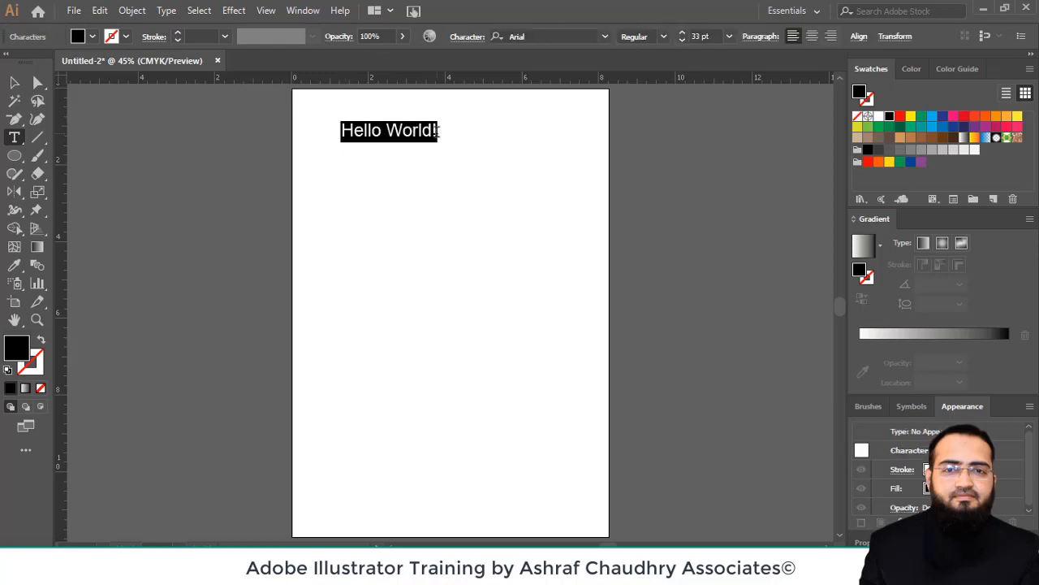
click(436, 131)
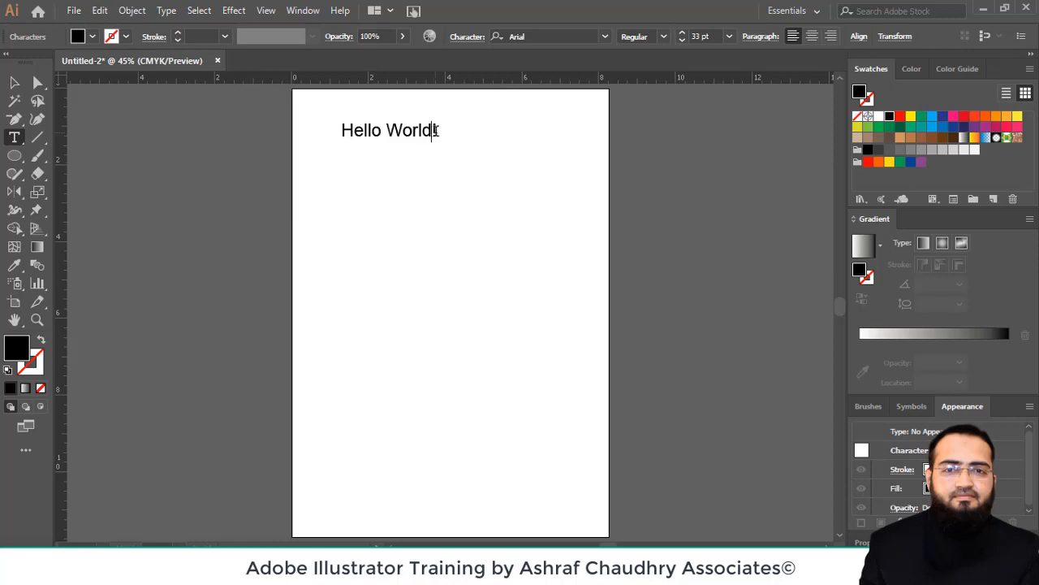
mouse_move(439, 131)
mouse_down()
mouse_move(336, 130)
mouse_move(438, 131)
mouse_up()
text(v)
key(BackSpace)
Move the "Hello World!" text down and slightly to the right on the page.
click(14, 85)
drag(417, 135, 424, 184)
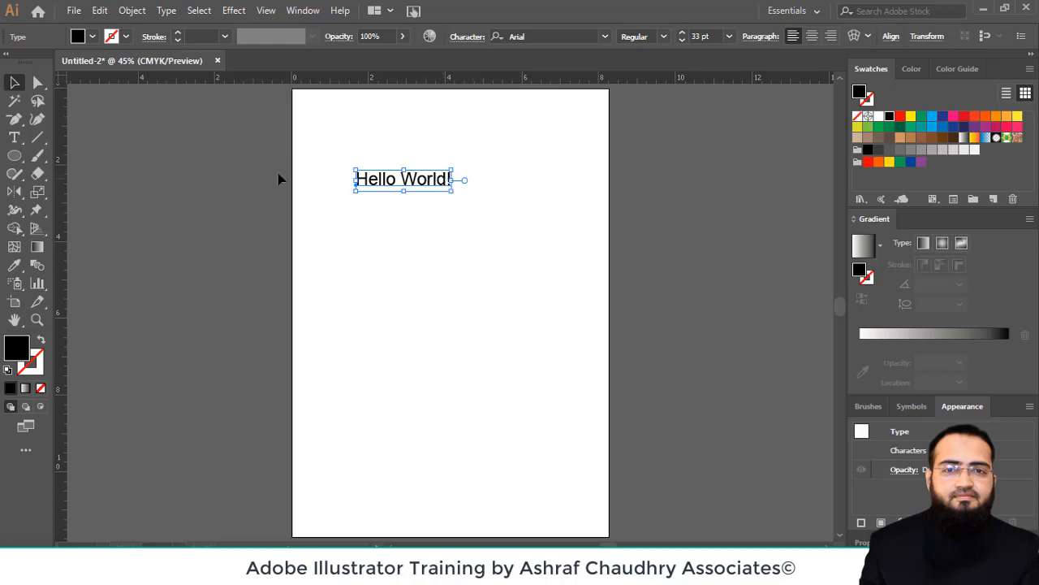
Replace the exclamation mark in "Hello World!" with a period and add a second line reading "Adobe Illustrator".
click(14, 141)
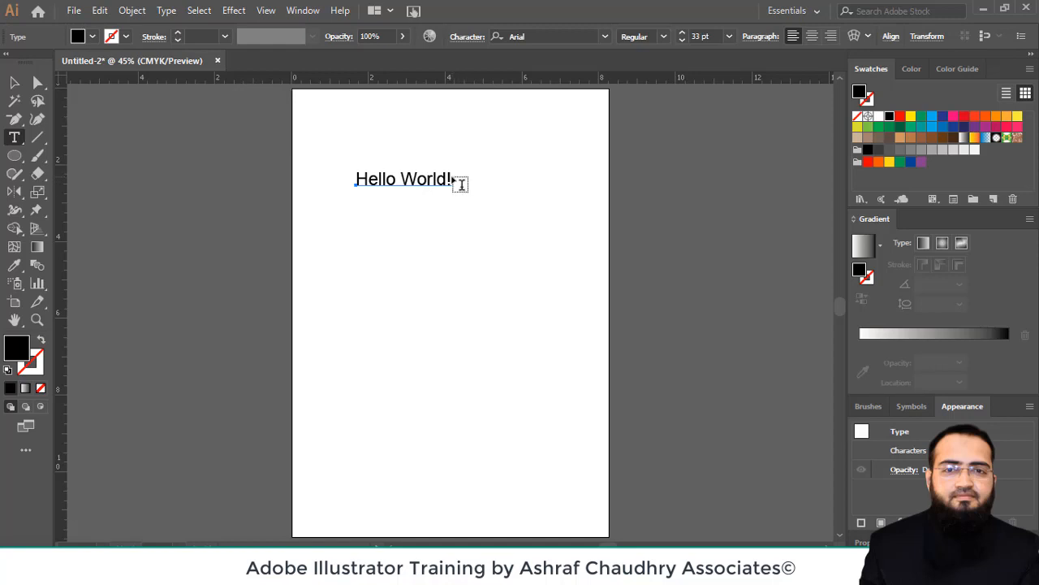
drag(454, 178, 349, 157)
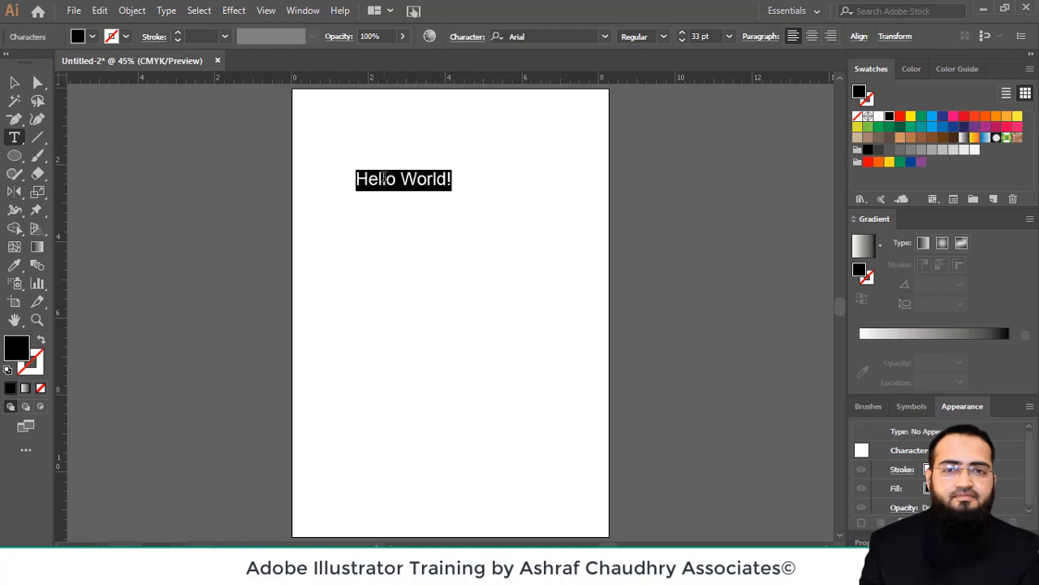
click(382, 178)
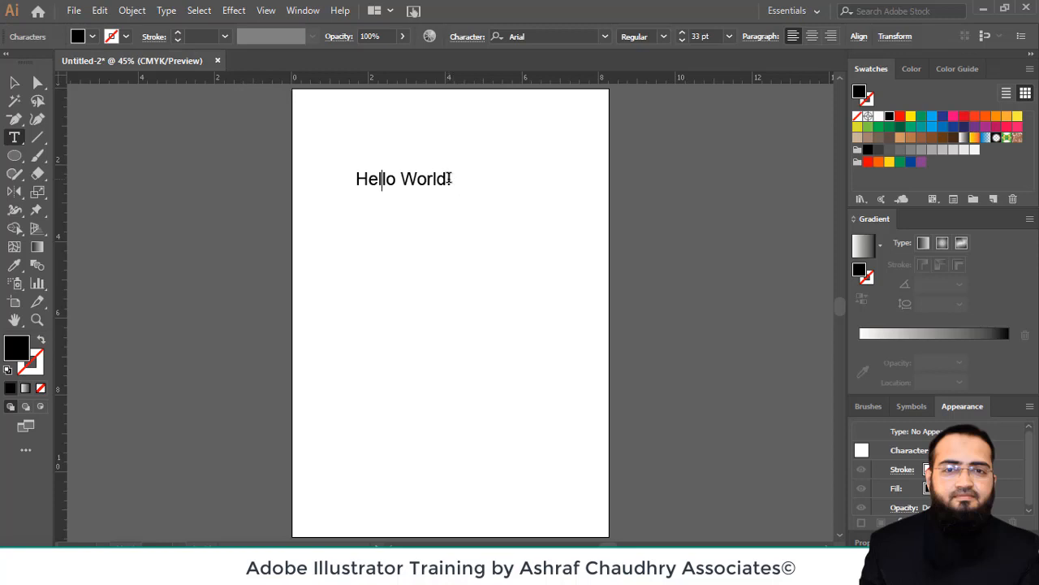
key(End)
key(BackSpace)
text(.)
key(Return)
text(Adobe )
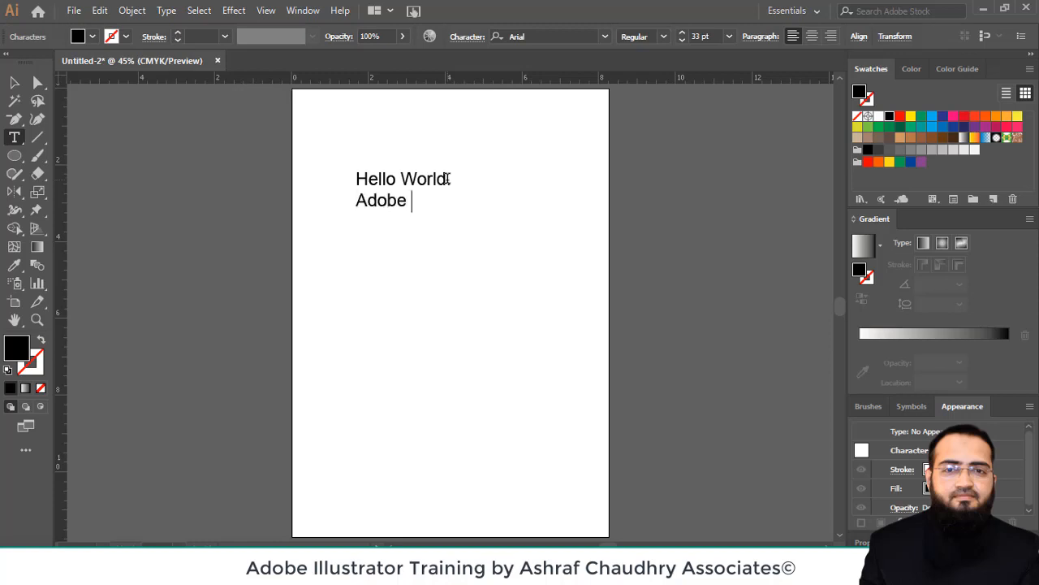
text(Illustrator)
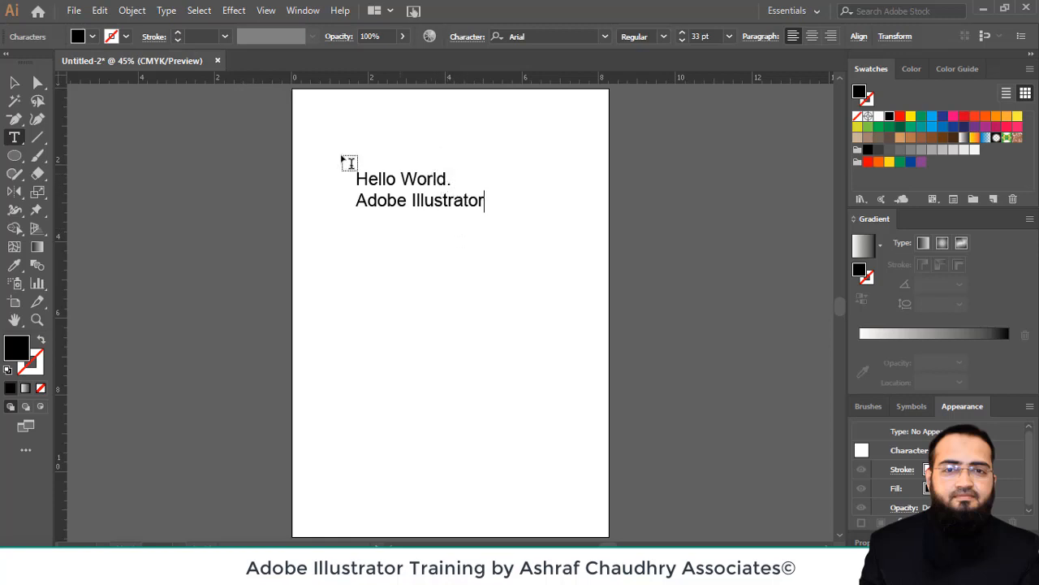
click(13, 84)
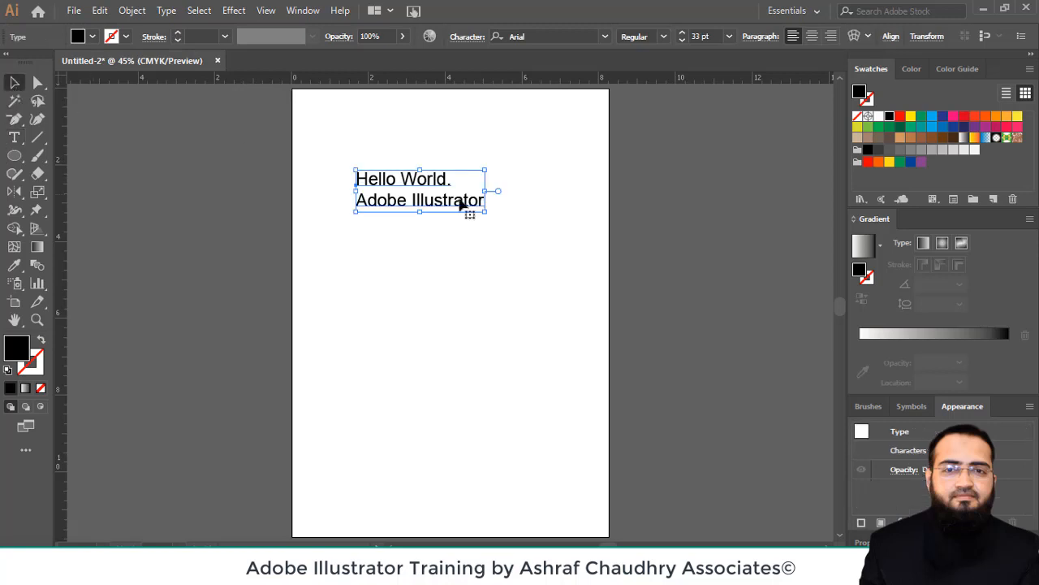
Move the two-line "Hello World. Adobe Illustrator" text down and to the left on the page.
drag(431, 183, 390, 209)
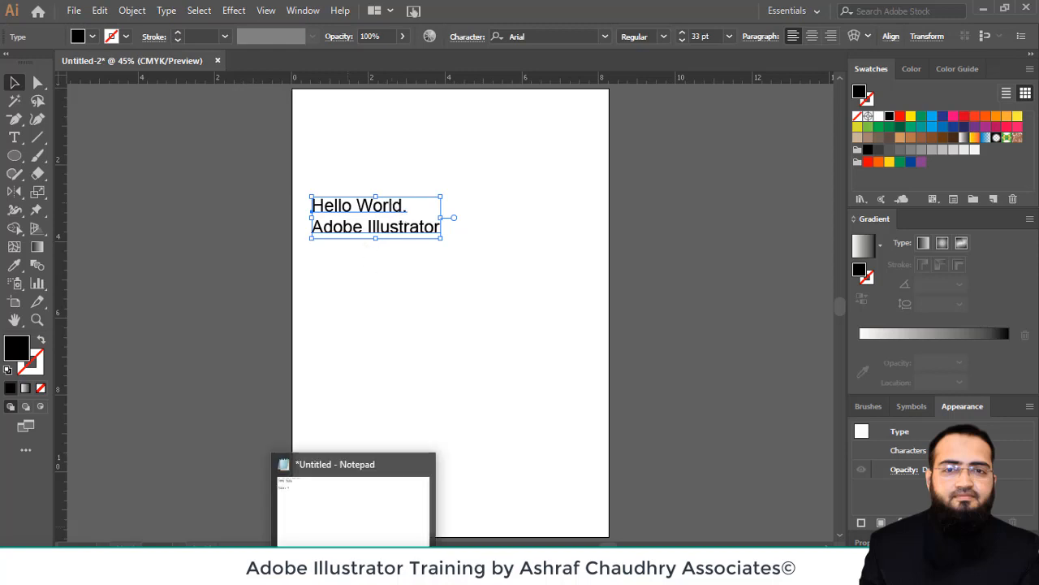
Switch to Notepad and add the line "character window/ panel:" below "Type: T".
click(359, 566)
key(Return)
text(ch)
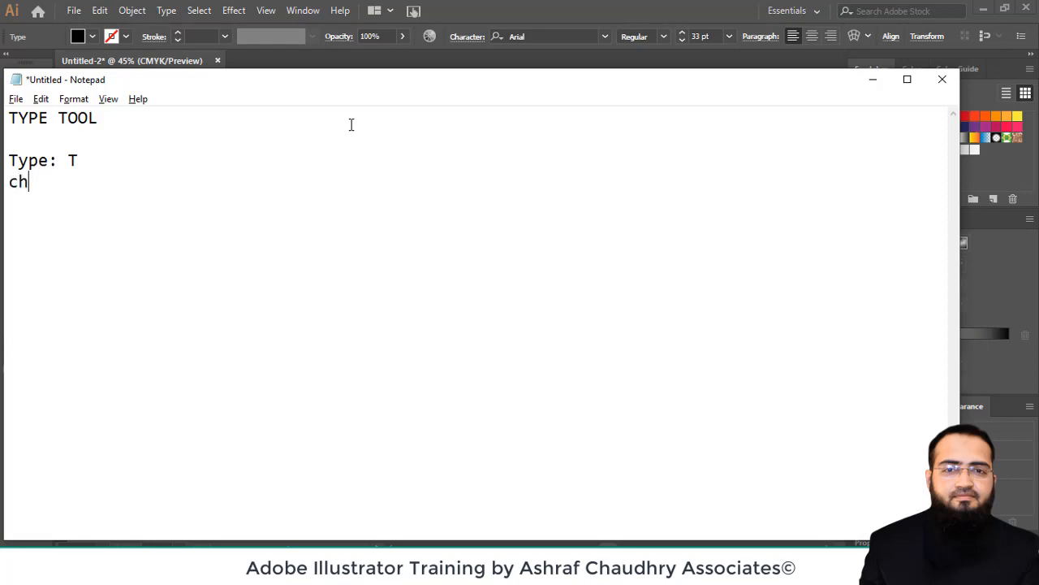
text(aracter )
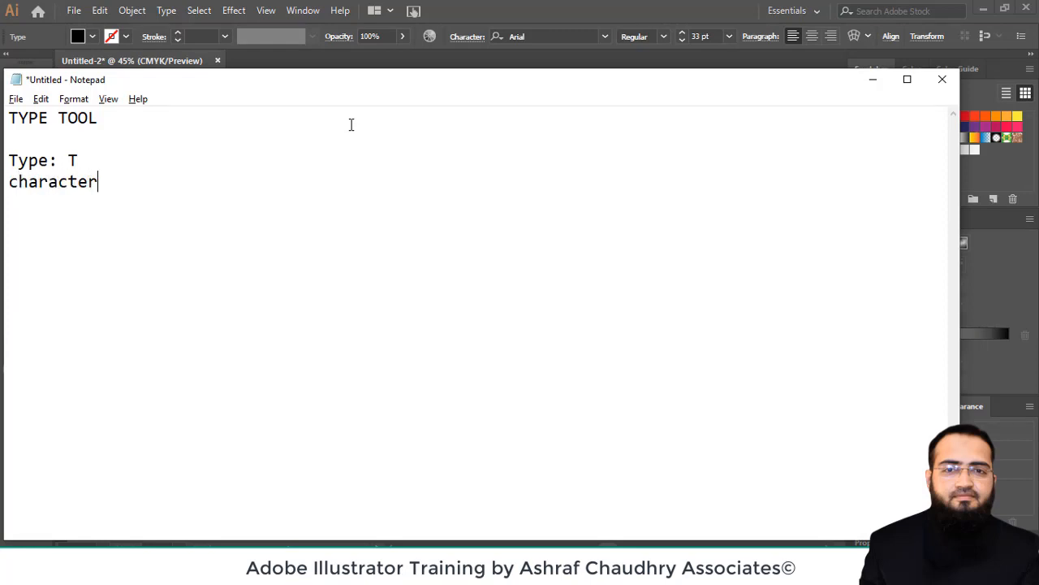
text(window/ panel)
Switch back to Illustrator, briefly view the selected text's character settings, and open the floating Character panel.
key(alt+Tab)
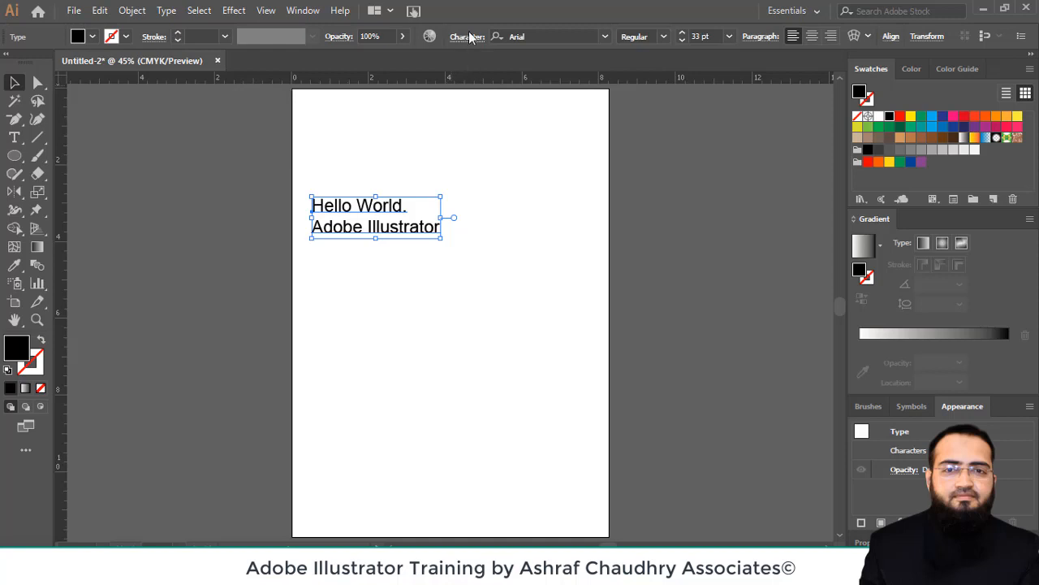
click(471, 38)
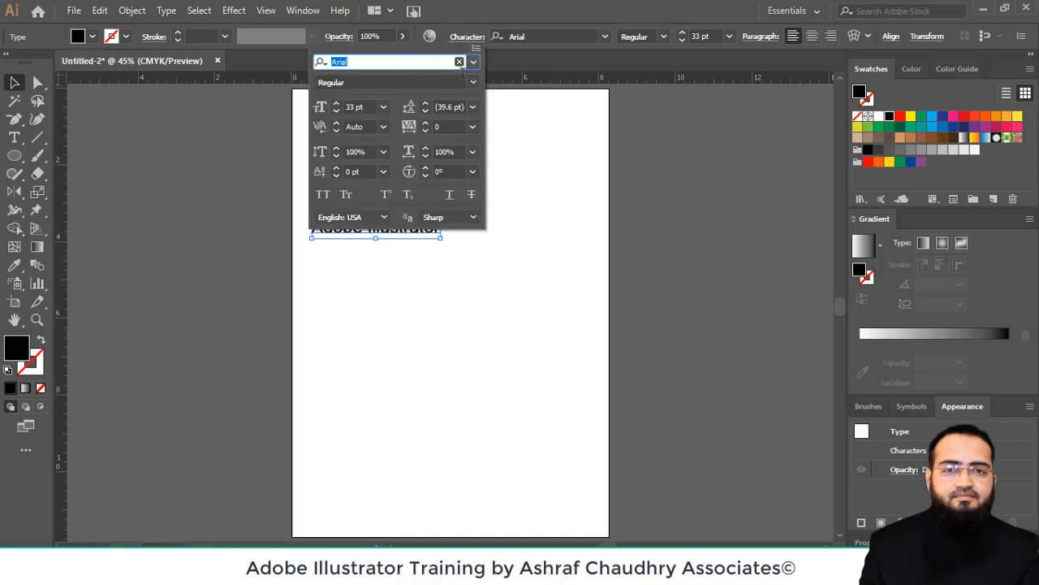
click(469, 37)
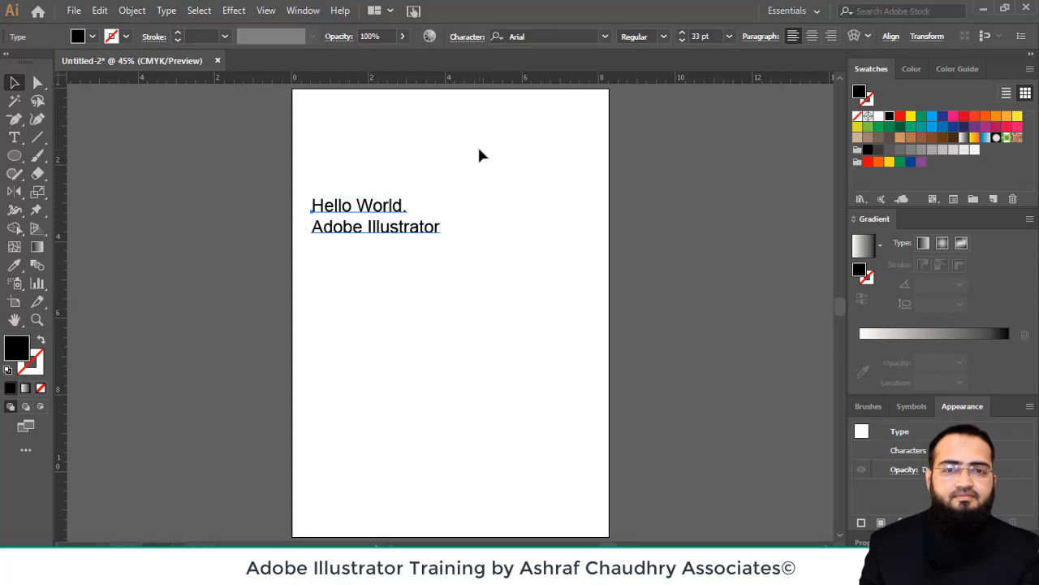
key(ctrl+t)
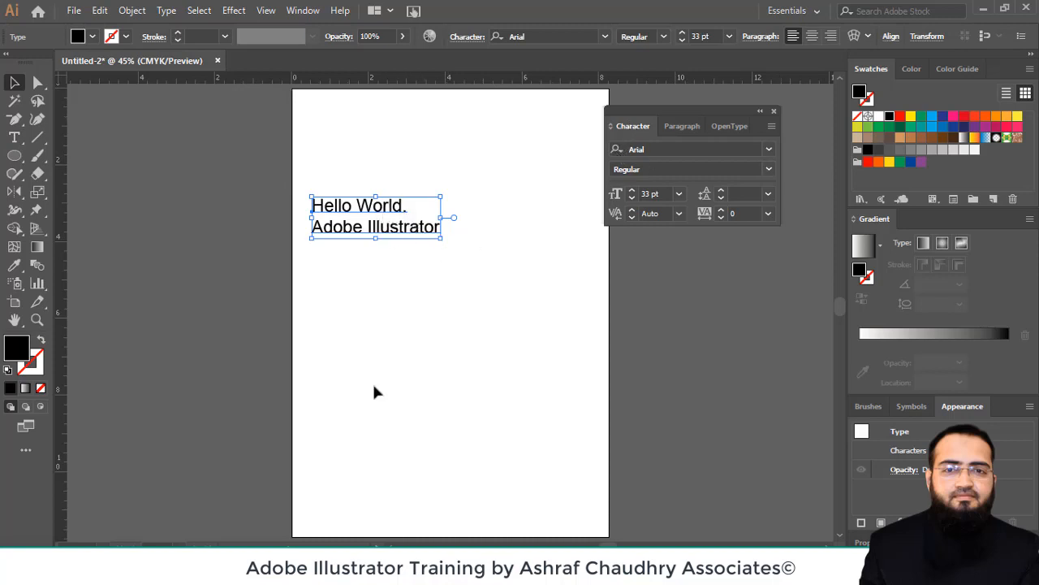
Switch to Notepad and complete the "character window/ panel:" line with the shortcut "ctrl t".
key(alt+Tab)
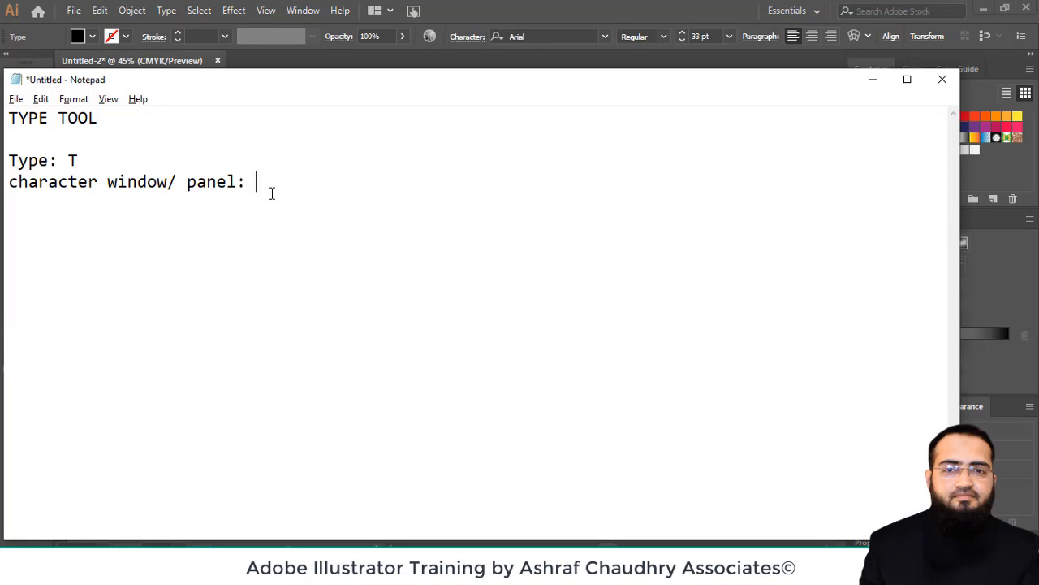
text(ctrl t)
Return to Illustrator and expand the Character panel to show its additional options.
click(466, 10)
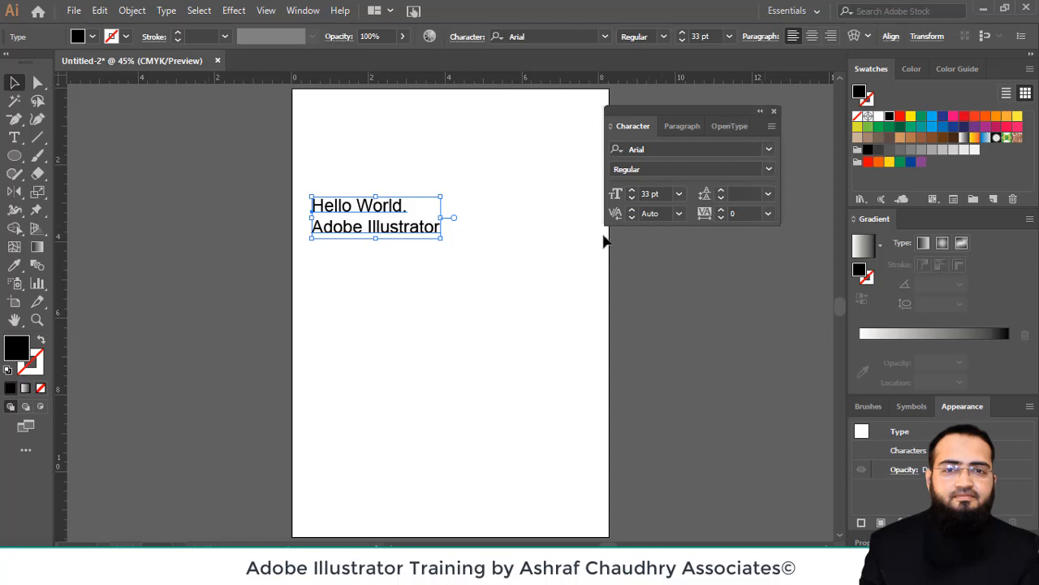
click(772, 130)
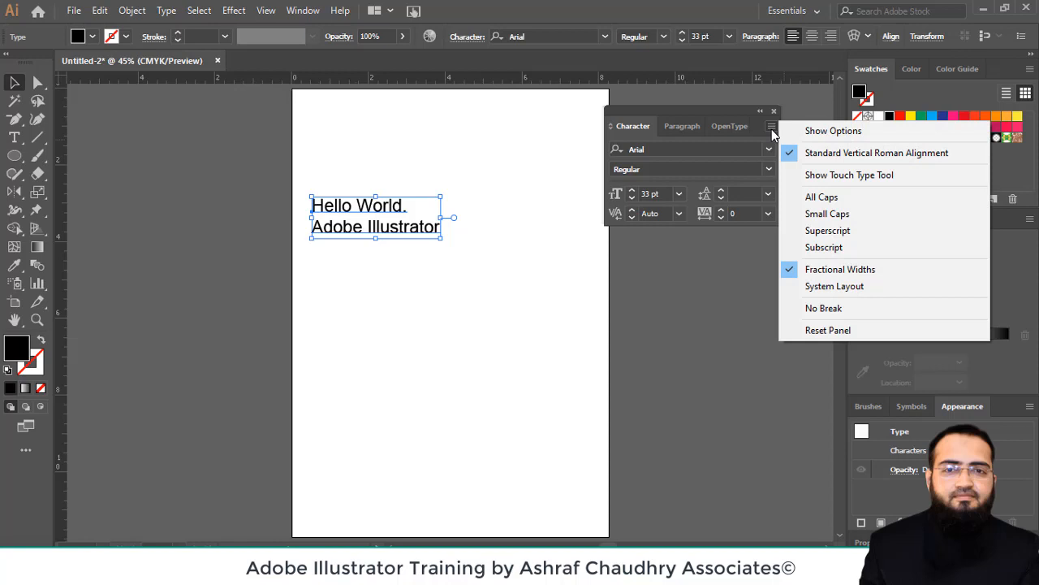
click(828, 134)
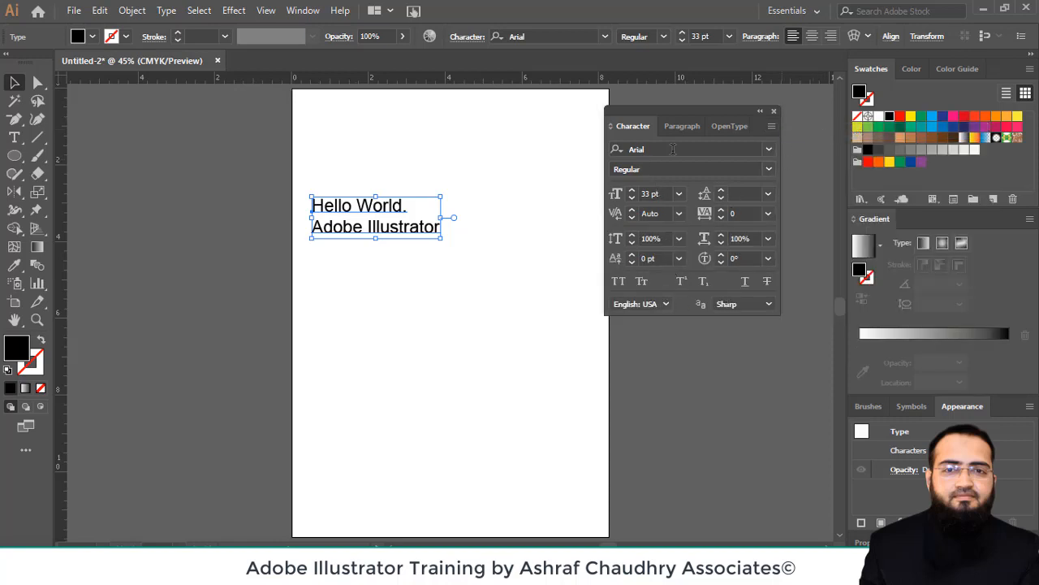
Hide the Character panel's additional options and show them again.
click(772, 127)
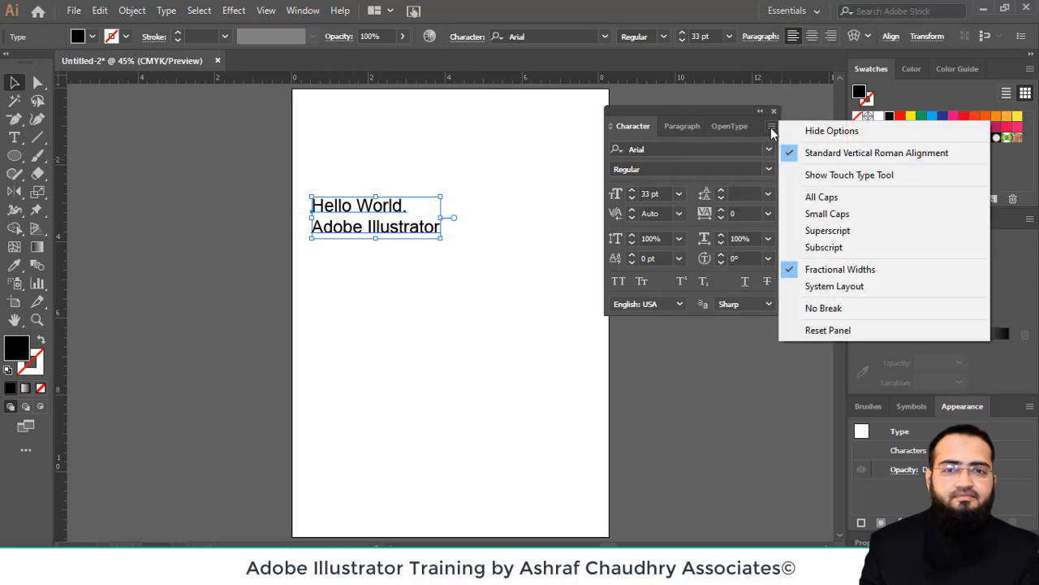
click(771, 130)
click(771, 130)
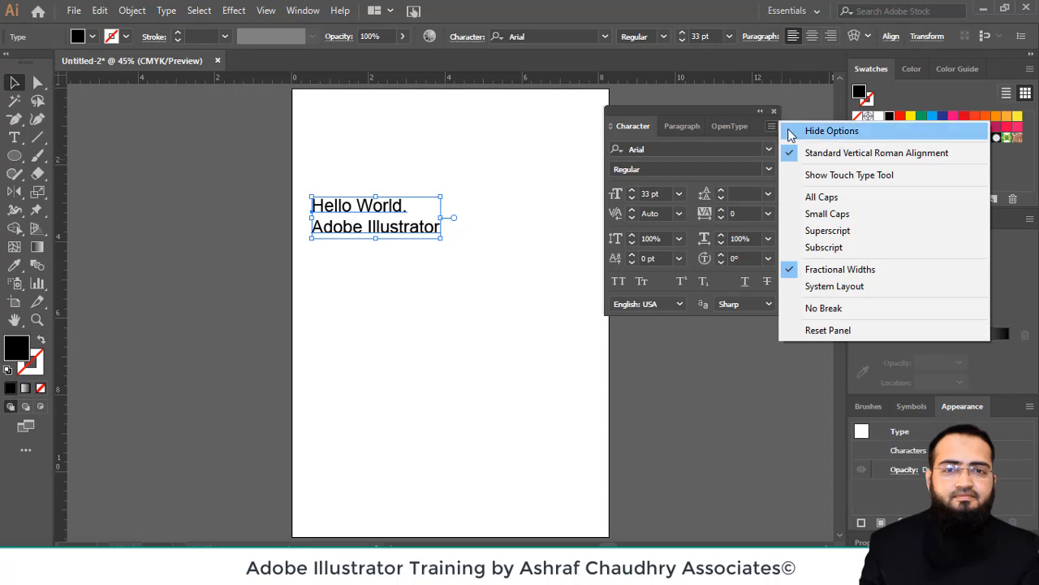
click(828, 131)
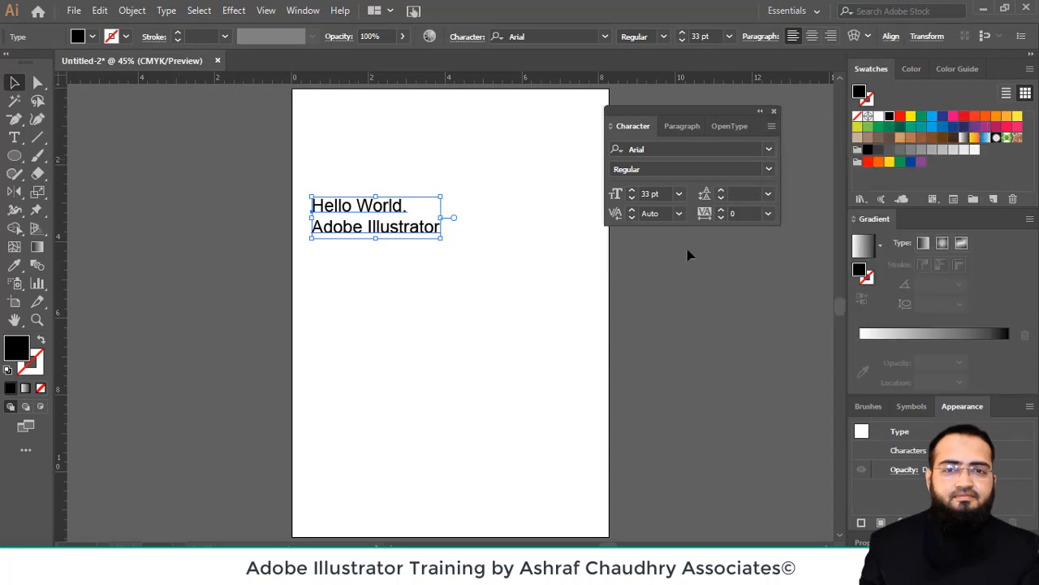
click(772, 126)
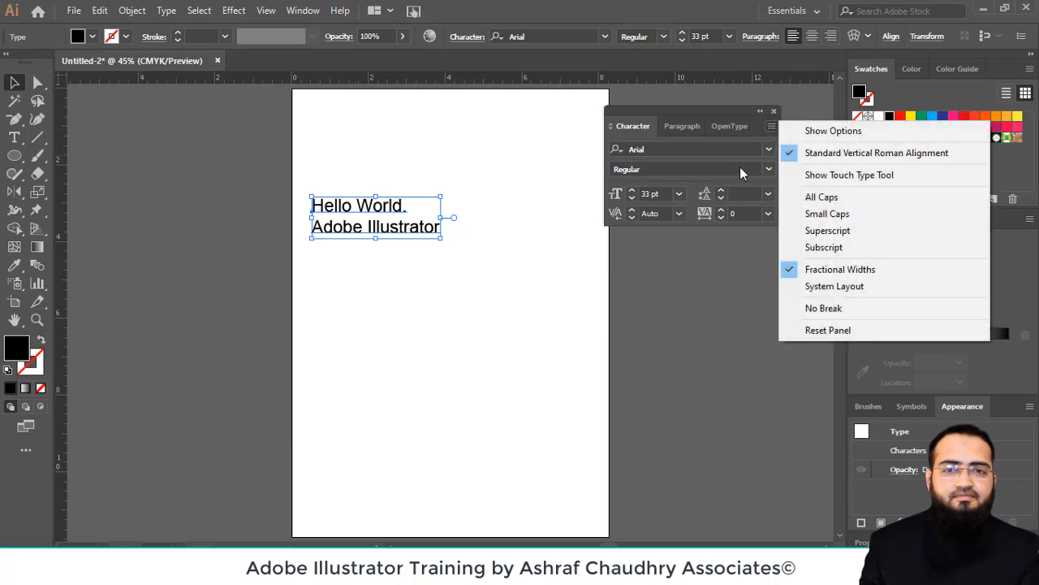
click(830, 132)
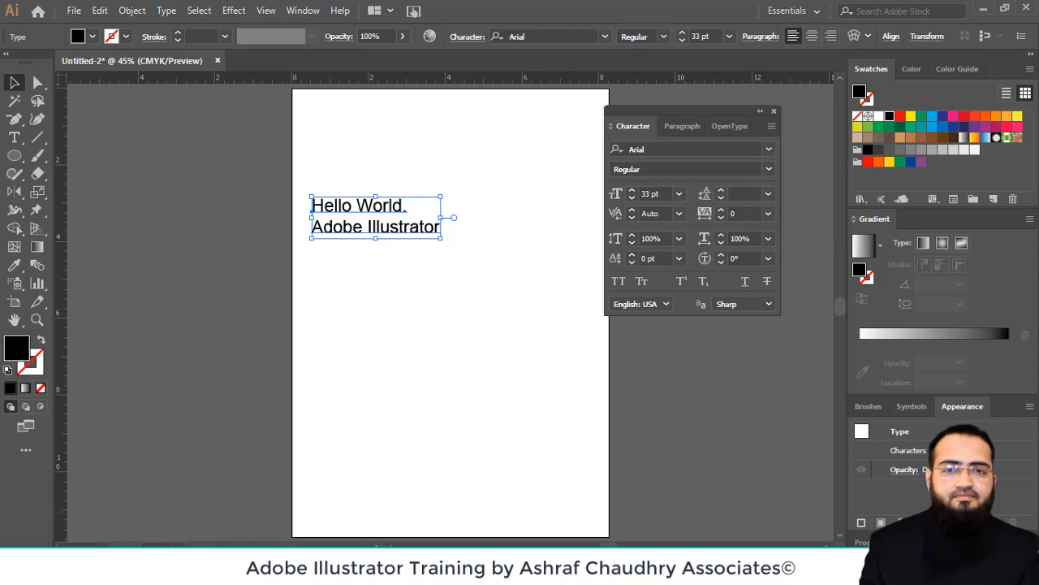
Switch to Notepad and add the word "font" on a new line below the character panel note.
click(355, 534)
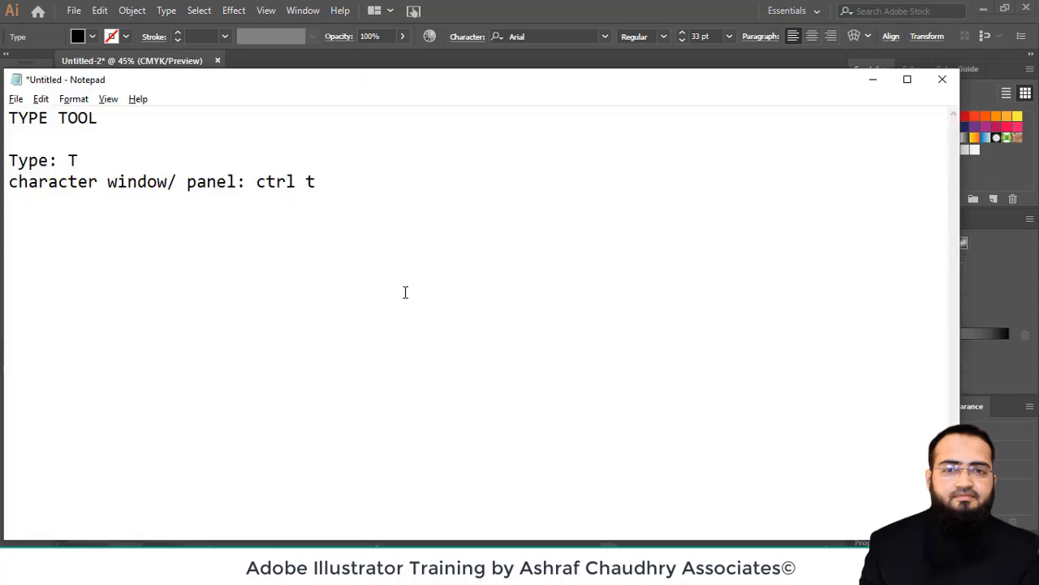
text(font)
Switch back to Illustrator and browse the full list of installed fonts, previewing them on the selected text.
key(alt+Tab)
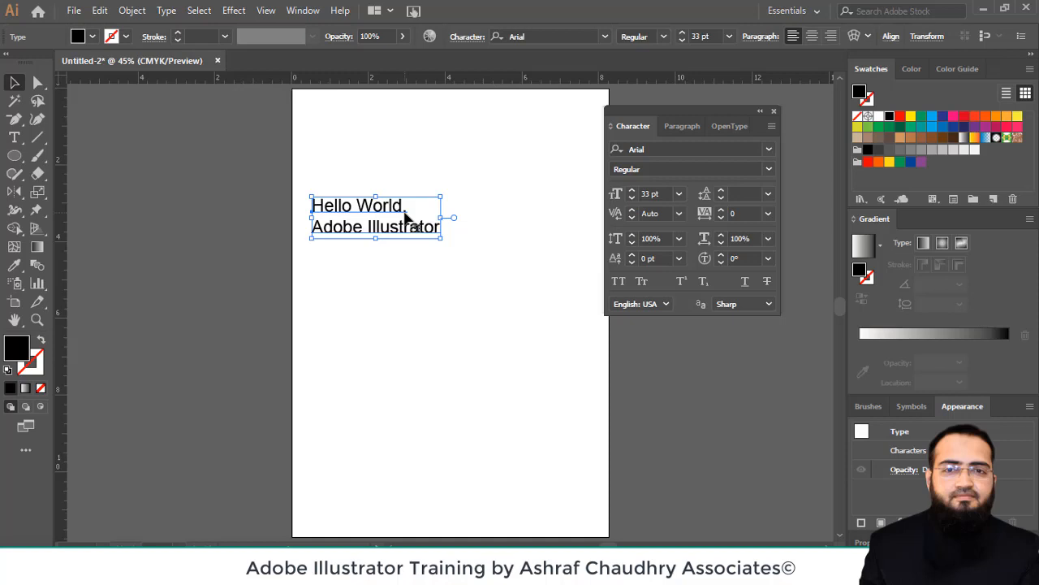
click(770, 149)
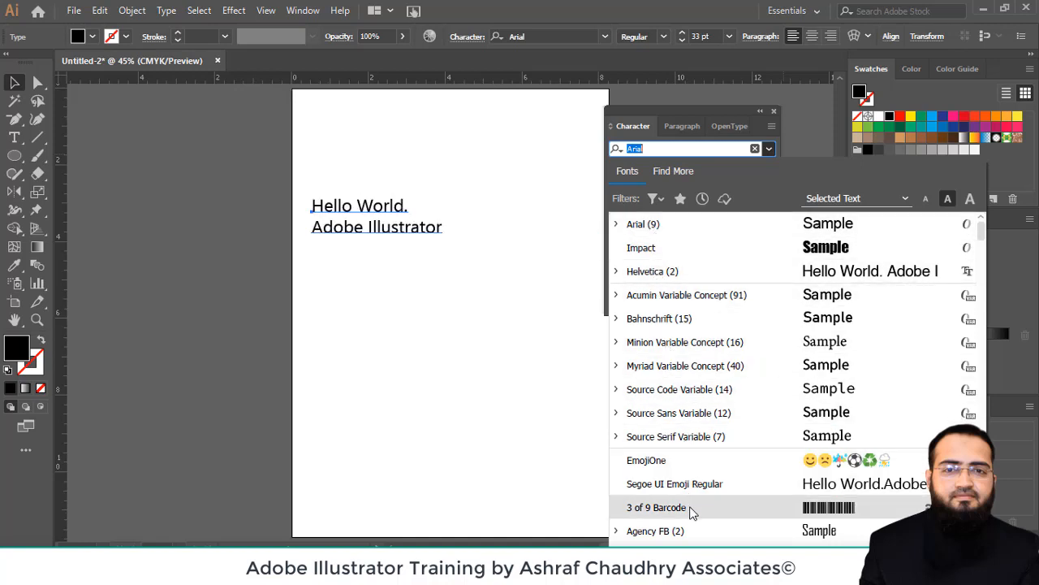
scroll(689, 528, down, 1)
scroll(674, 487, down, 2)
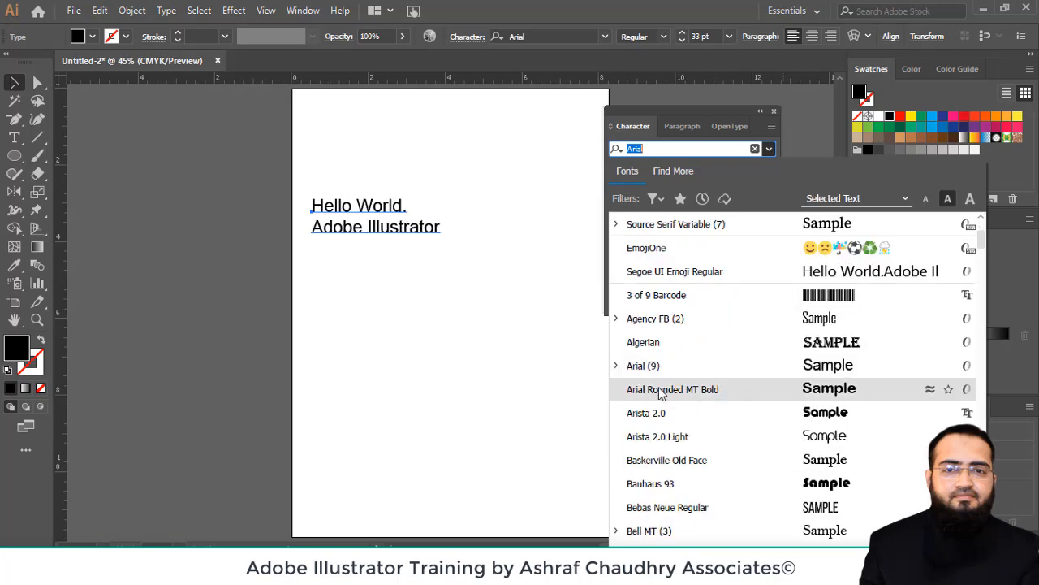
scroll(652, 481, down, 10)
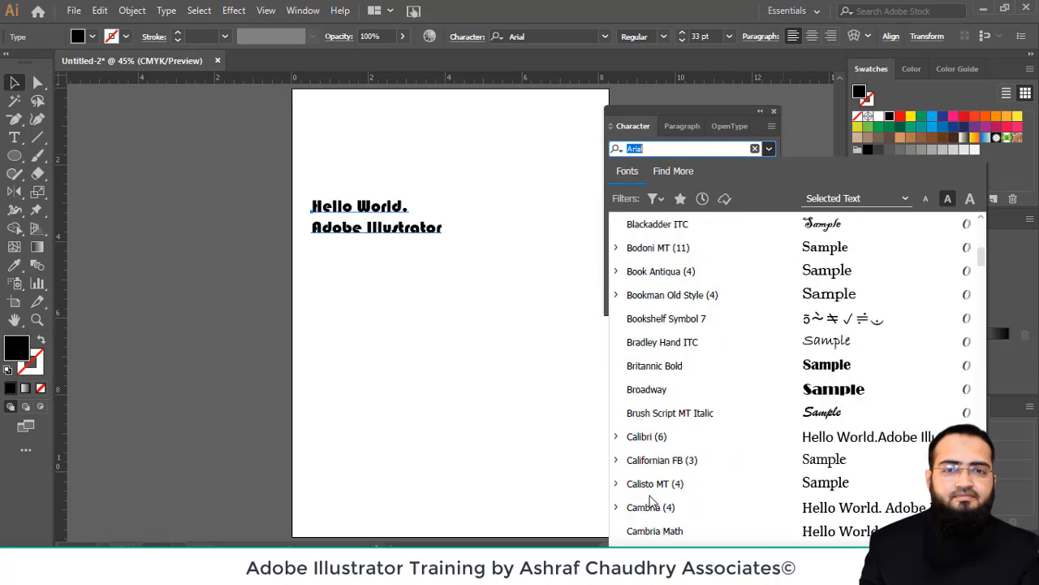
scroll(650, 504, down, 10)
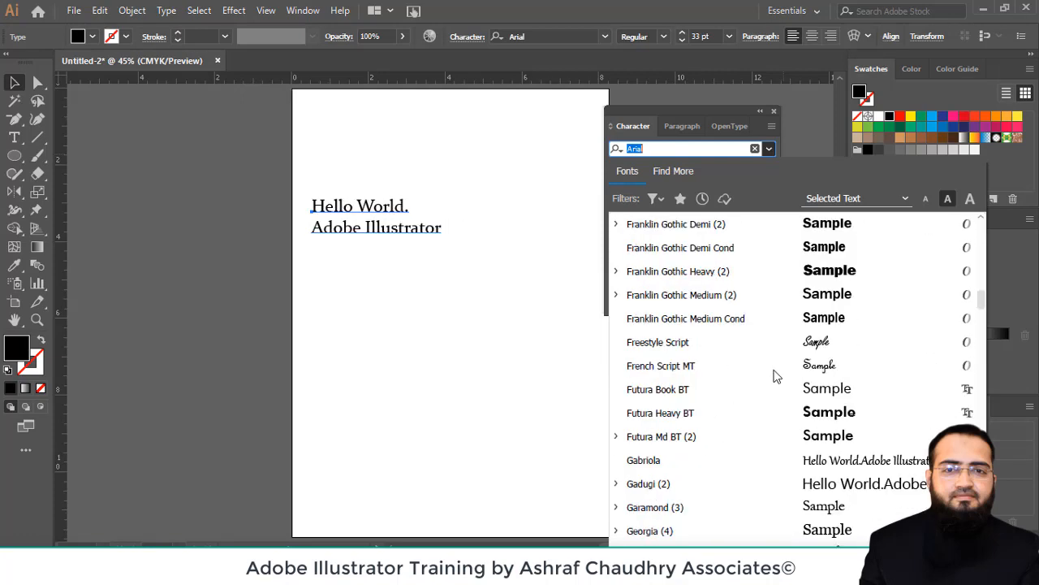
drag(981, 303, 987, 228)
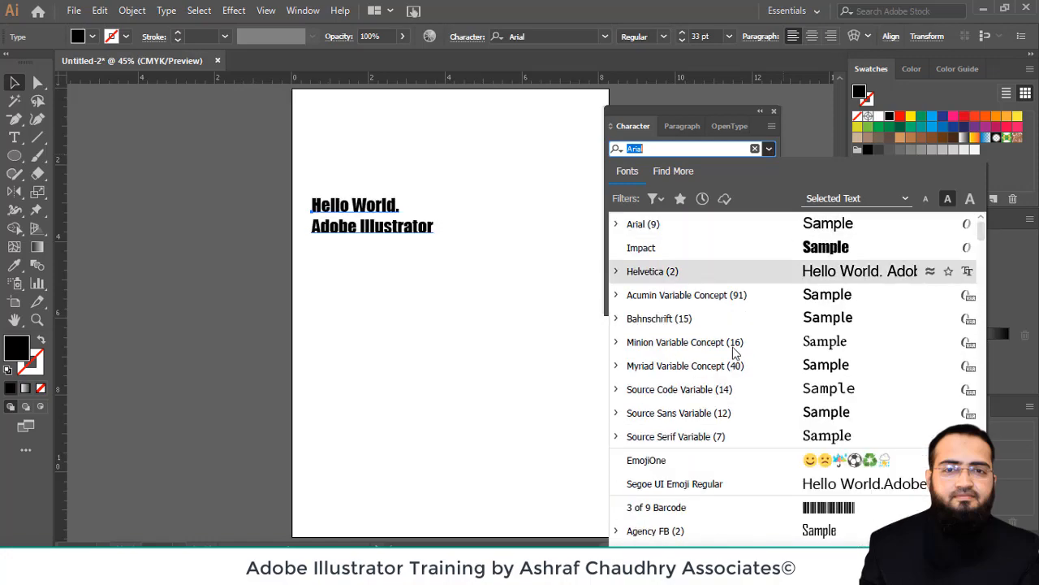
scroll(718, 366, down, 20)
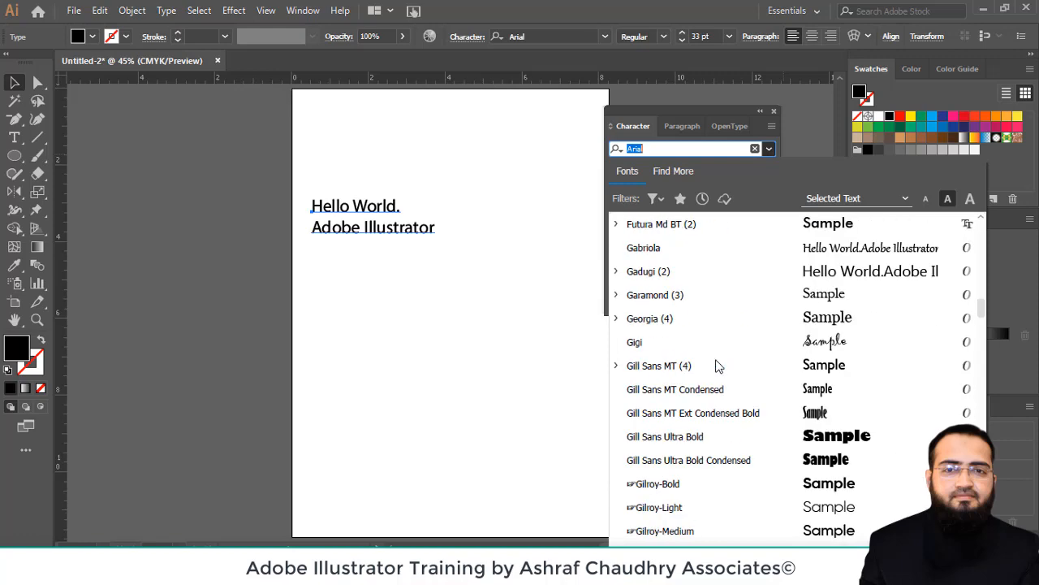
scroll(717, 366, down, 20)
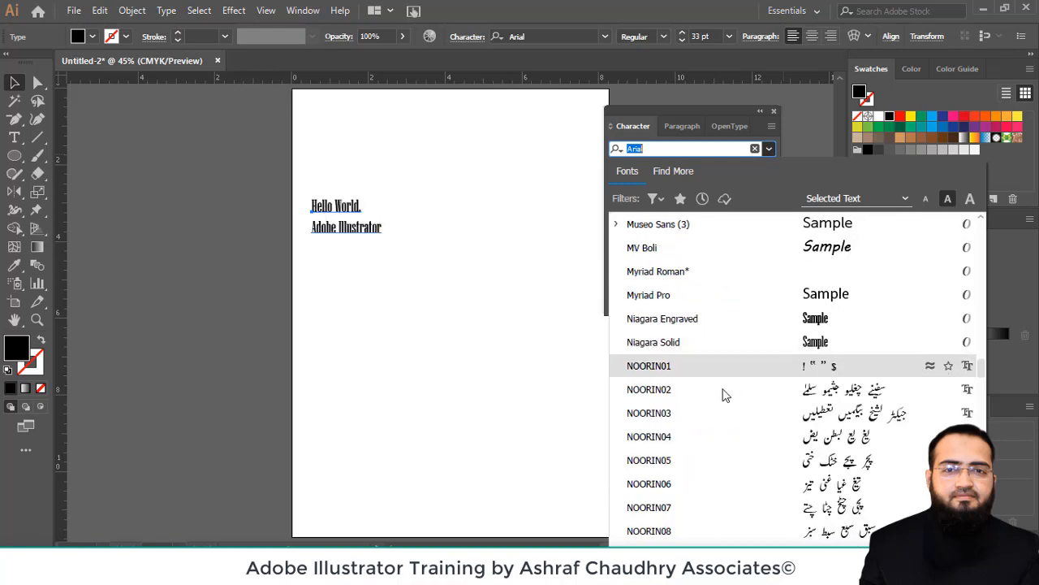
scroll(713, 344, down, 20)
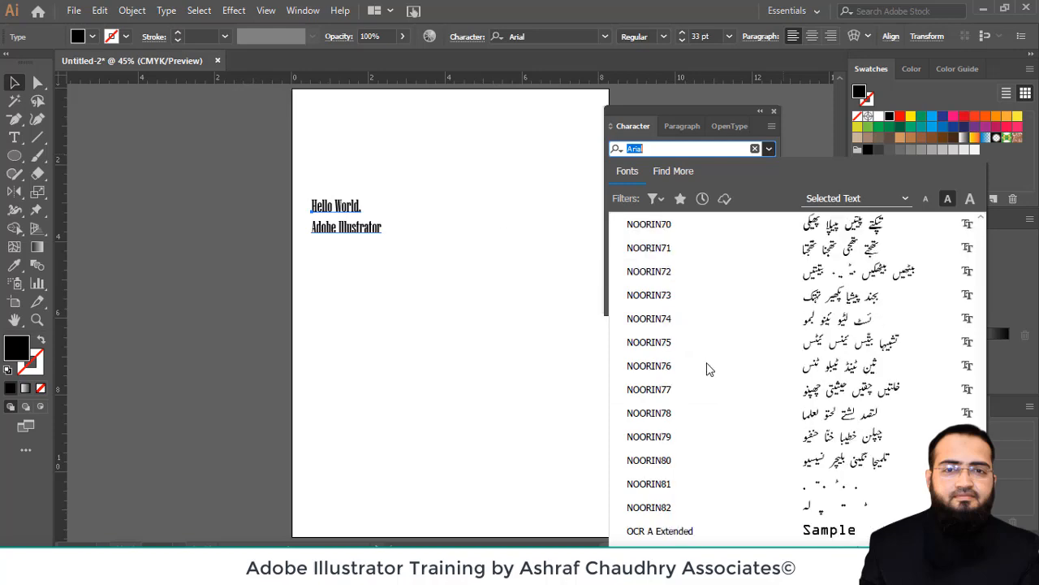
scroll(706, 369, down, 8)
scroll(707, 369, up, 11)
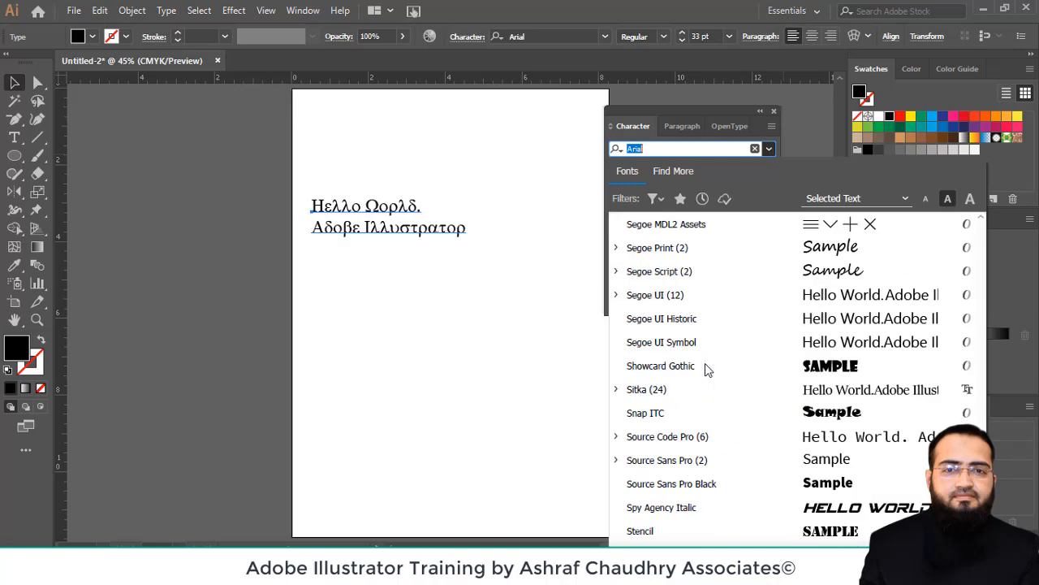
scroll(713, 367, up, 10)
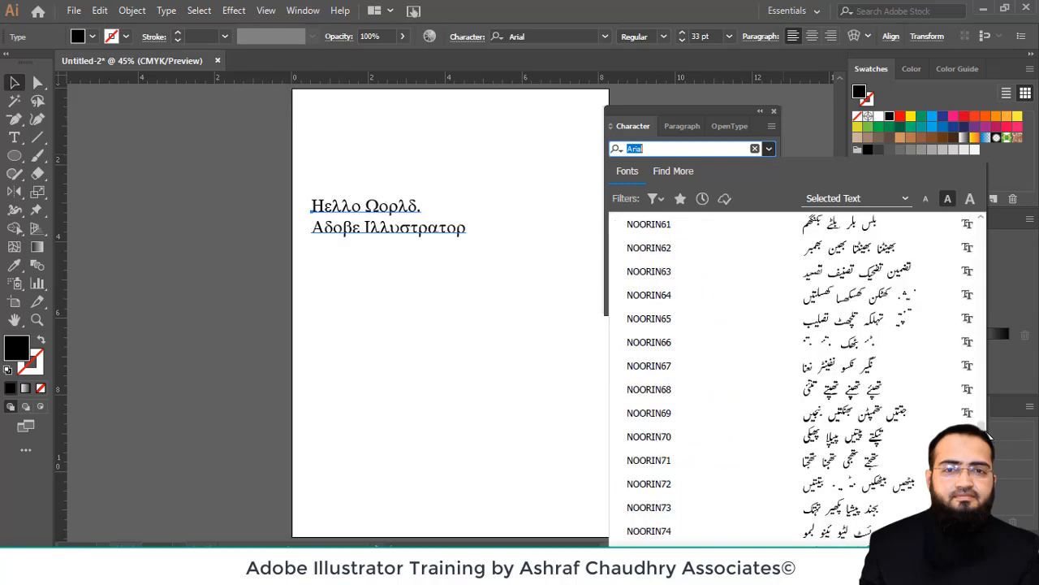
scroll(990, 342, up, 3)
drag(990, 342, 992, 226)
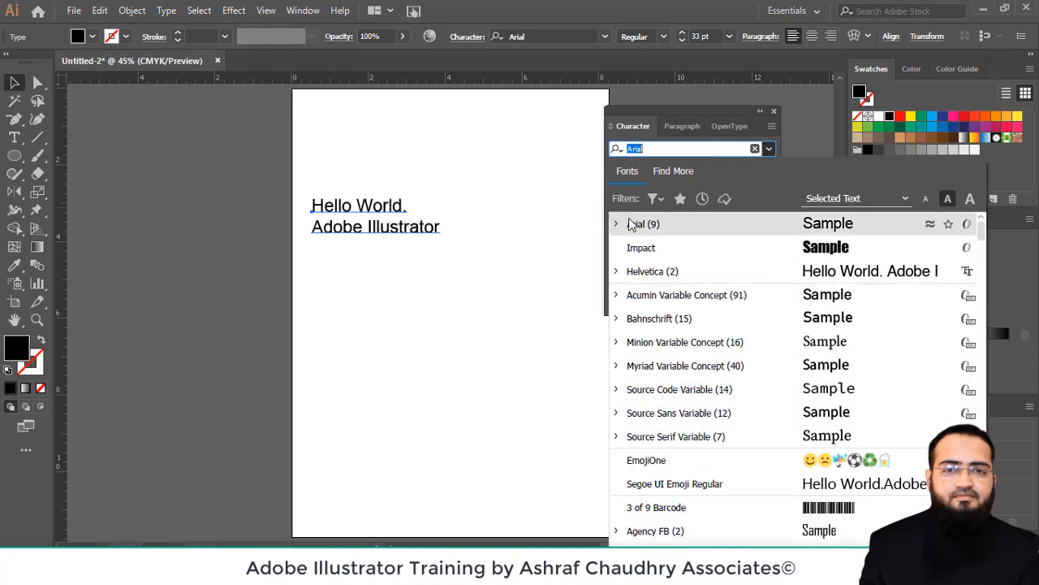
Change the selected text's font to Baskerville Old Face and enlarge the view of its letterforms.
click(647, 148)
scroll(707, 463, down, 2)
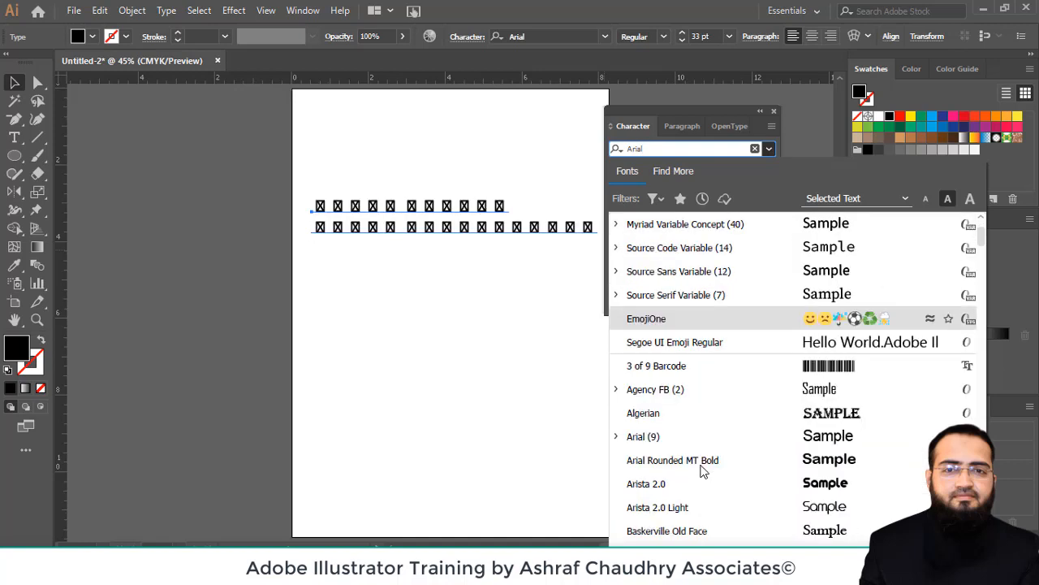
scroll(697, 437, down, 1)
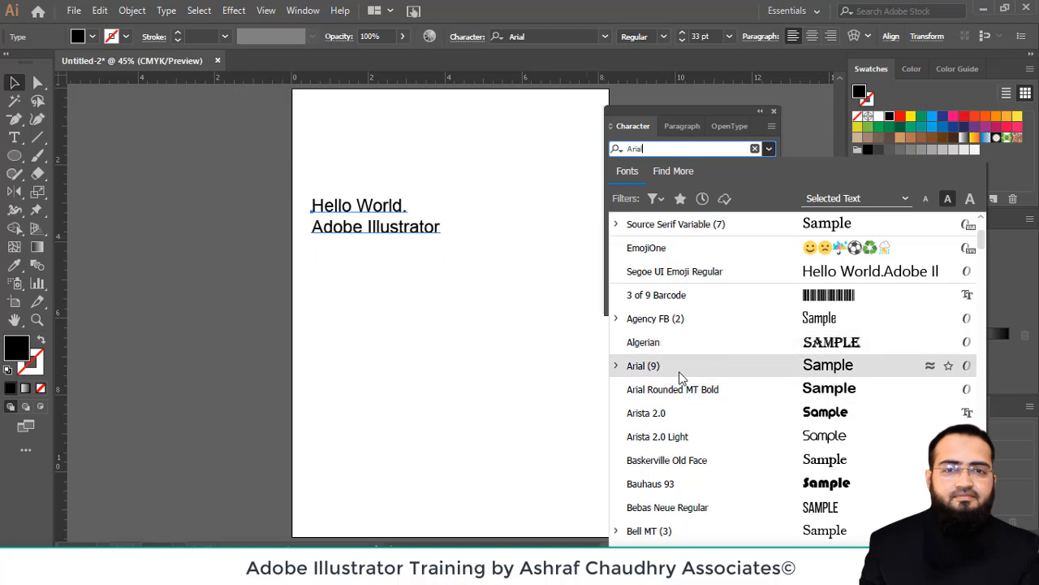
click(650, 461)
key(ctrl+space)
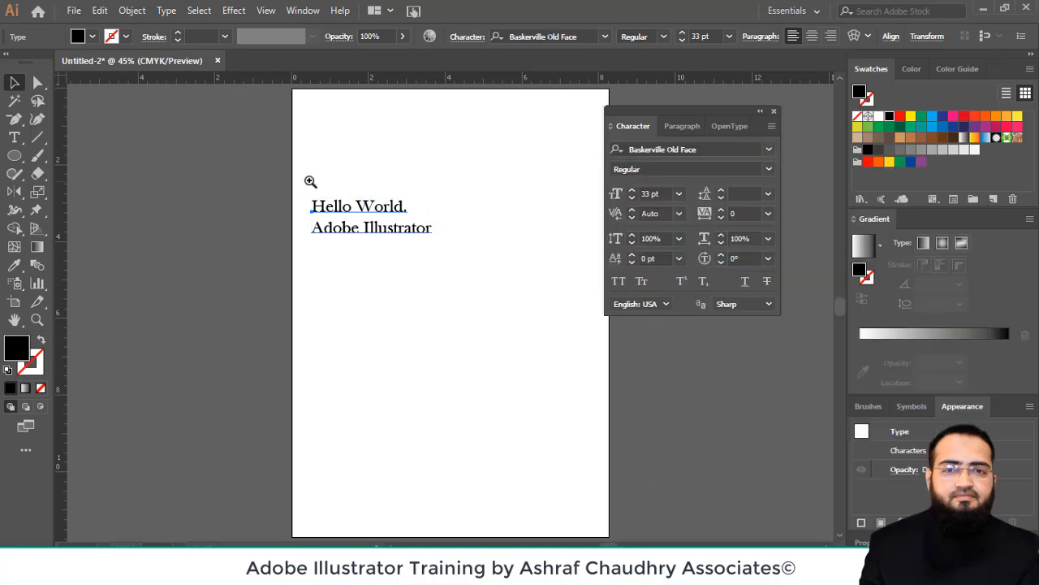
drag(309, 179, 457, 279)
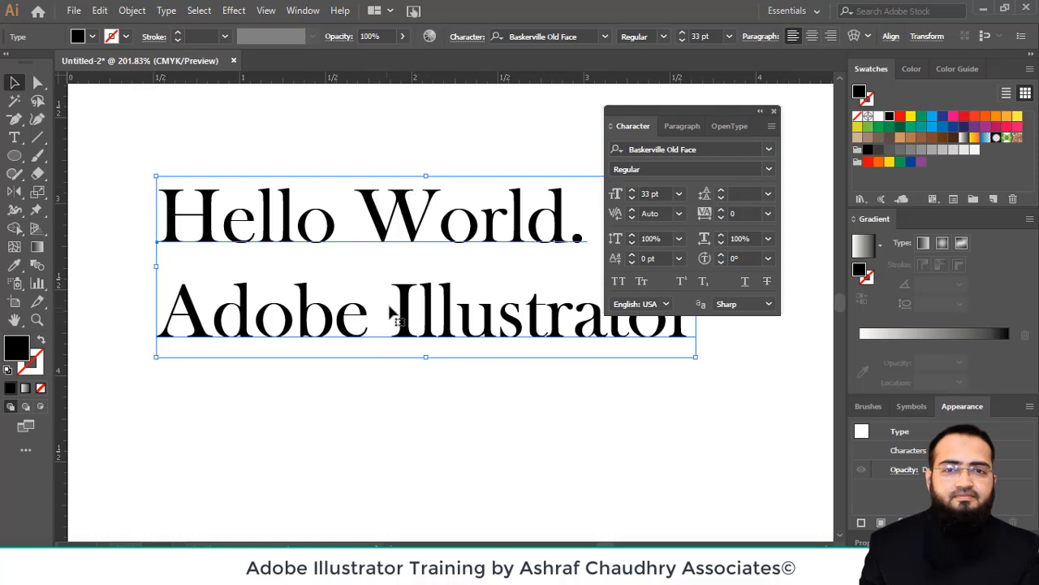
Switch to Notepad, add the word "serifs" on a new line below "font", and highlight it.
click(378, 568)
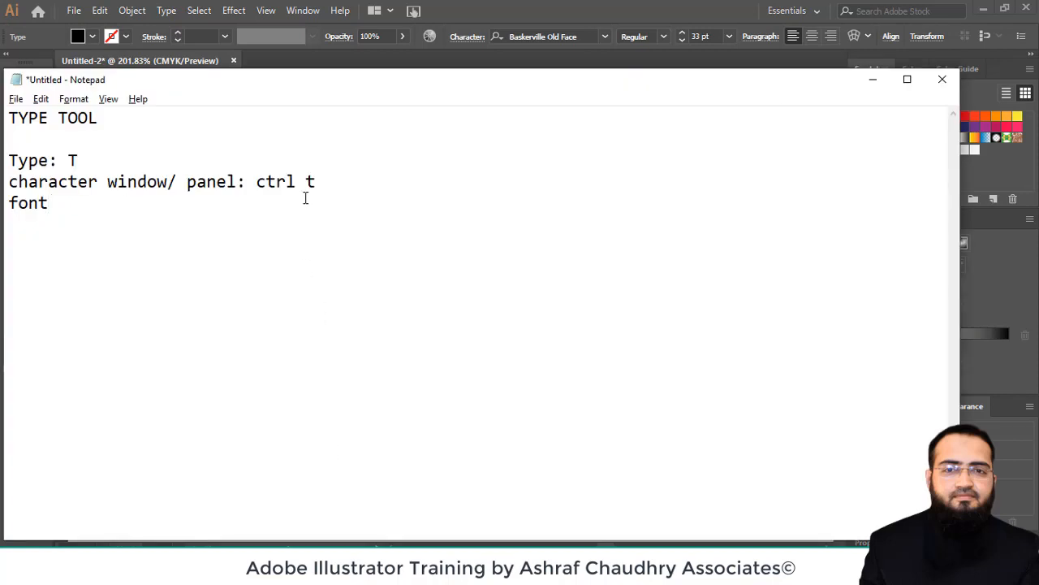
key(Return)
text(serifs)
drag(70, 225, 9, 227)
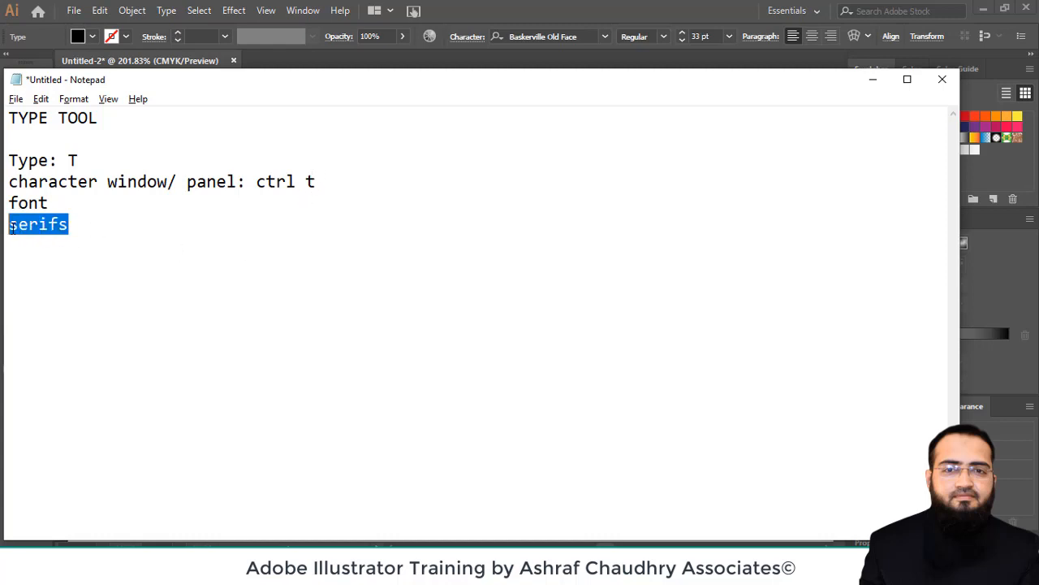
Switch back to Illustrator and alternate the selected text's font between Arial and Baskerville Old Face, finishing with Arial.
key(alt+Tab)
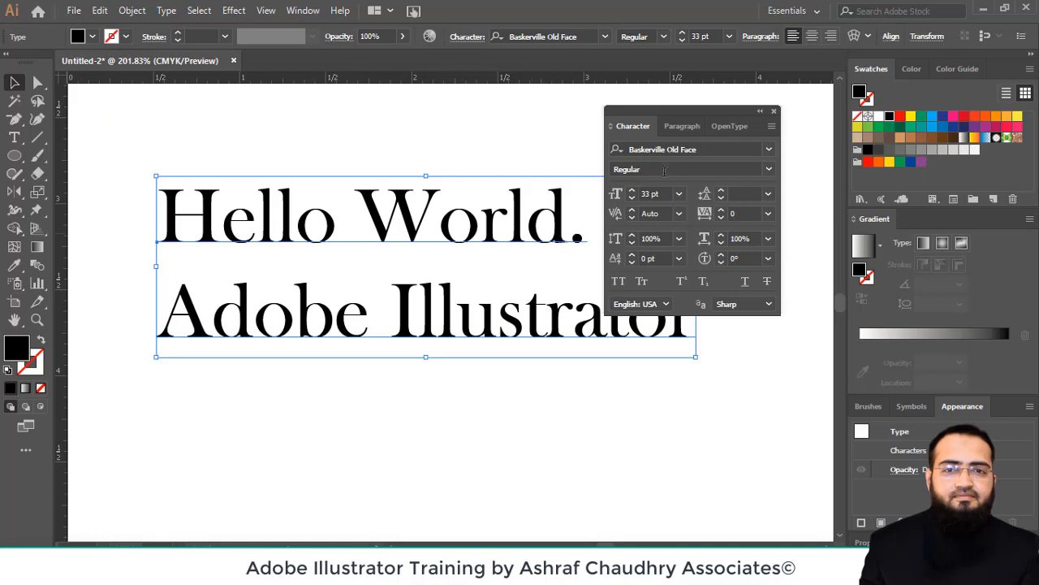
click(769, 149)
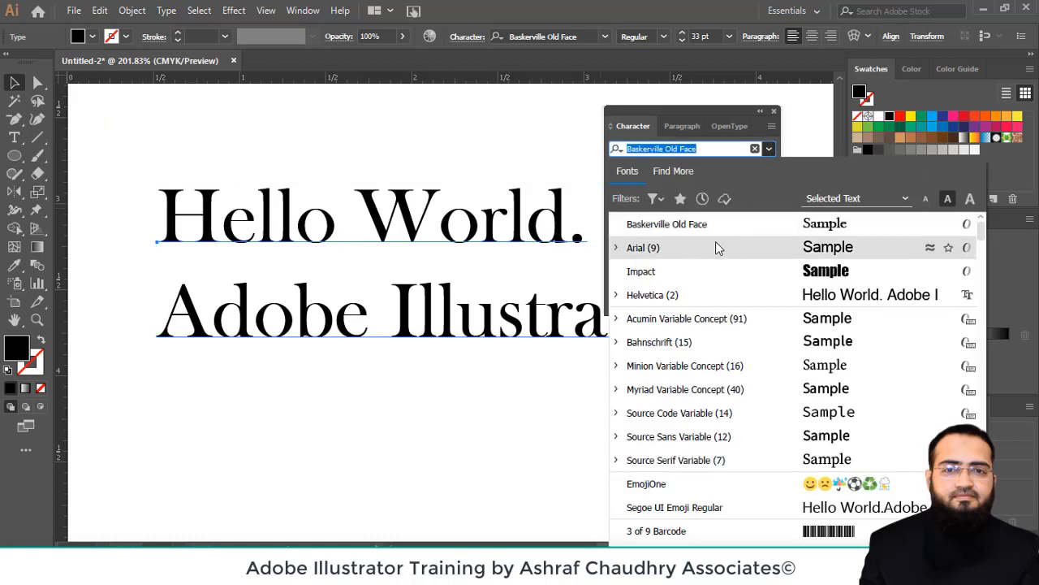
click(696, 247)
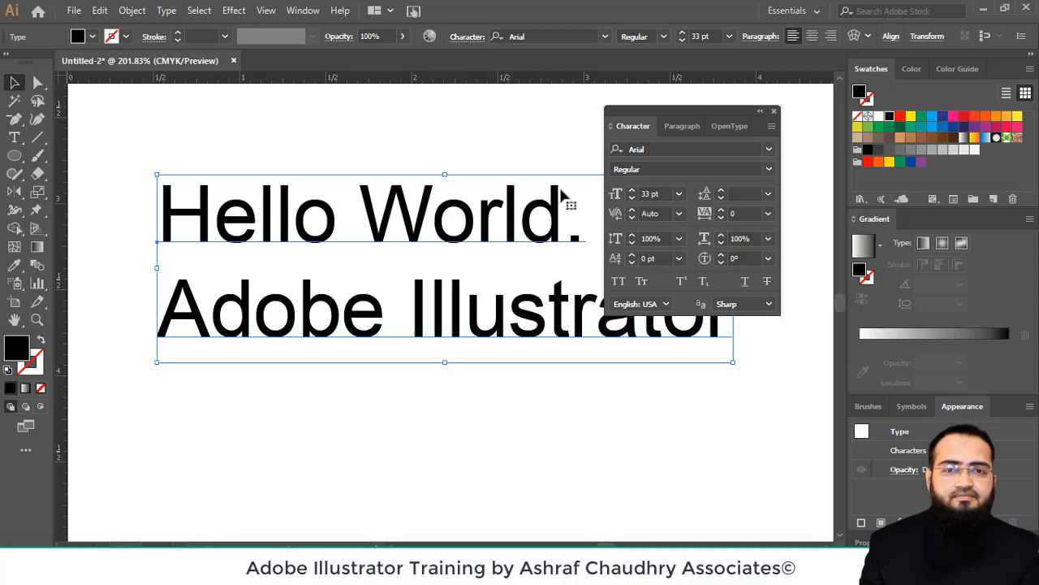
click(666, 150)
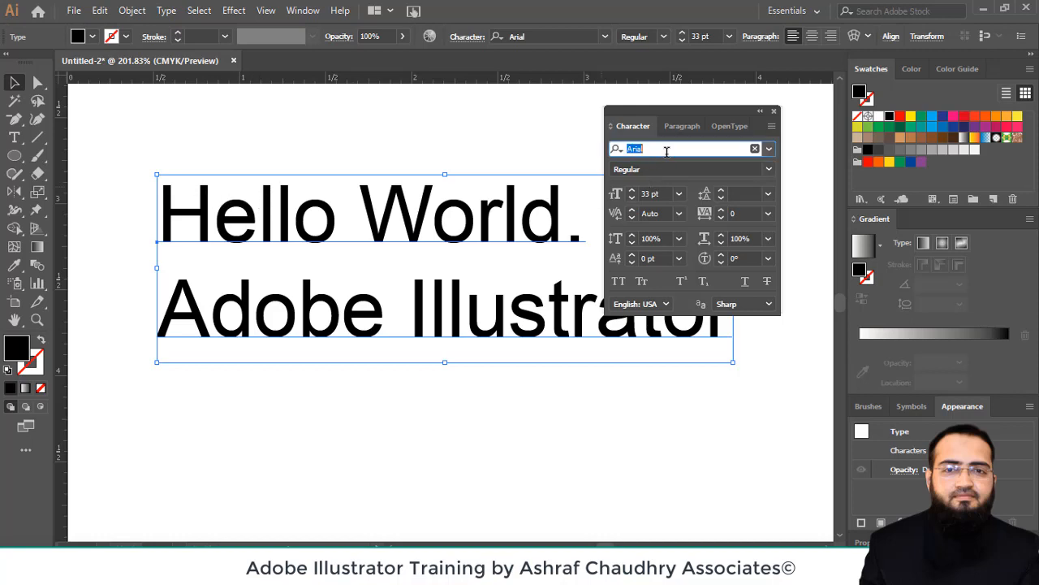
click(768, 148)
click(689, 250)
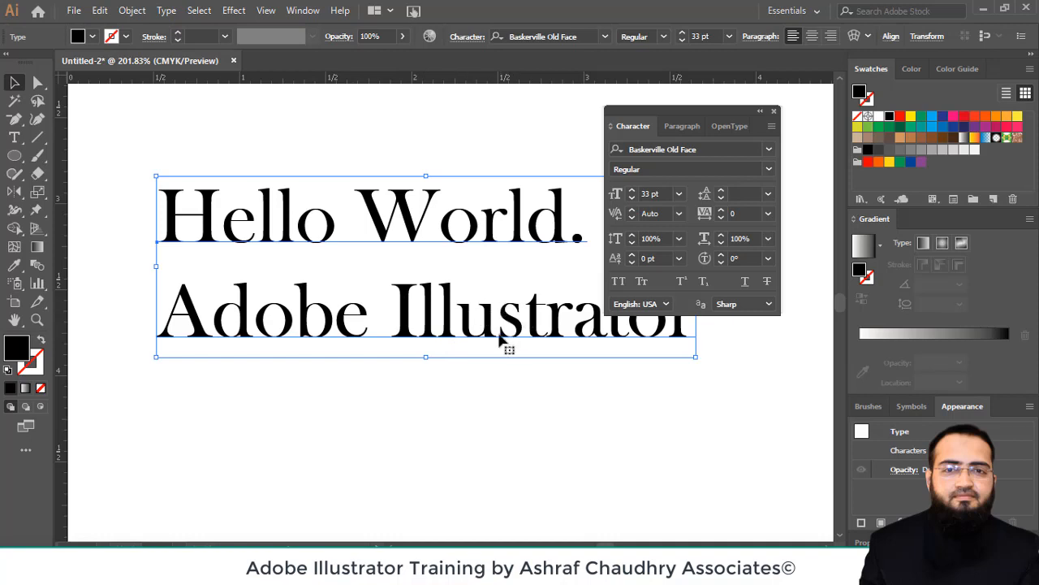
click(769, 149)
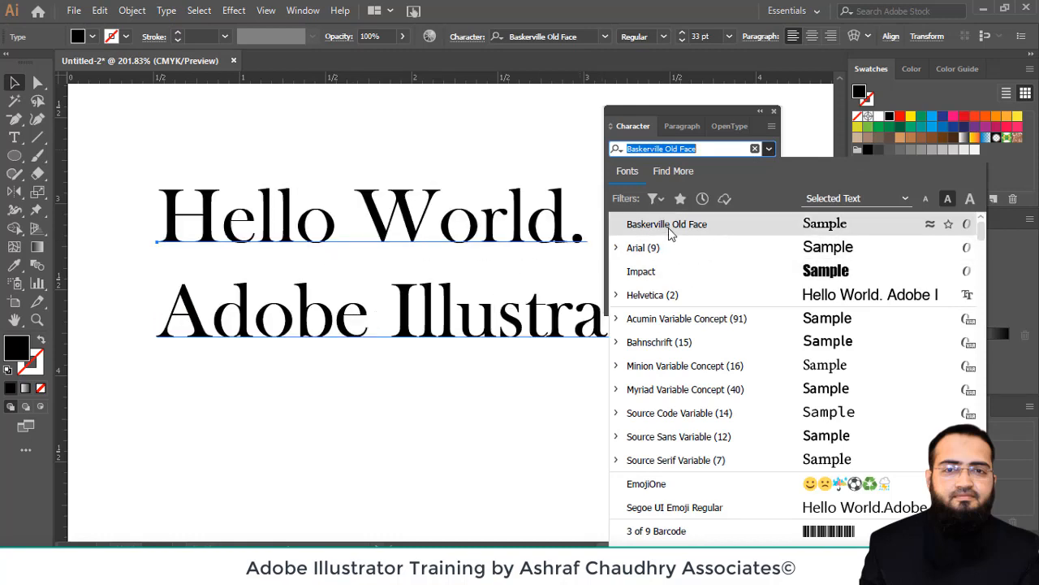
click(650, 248)
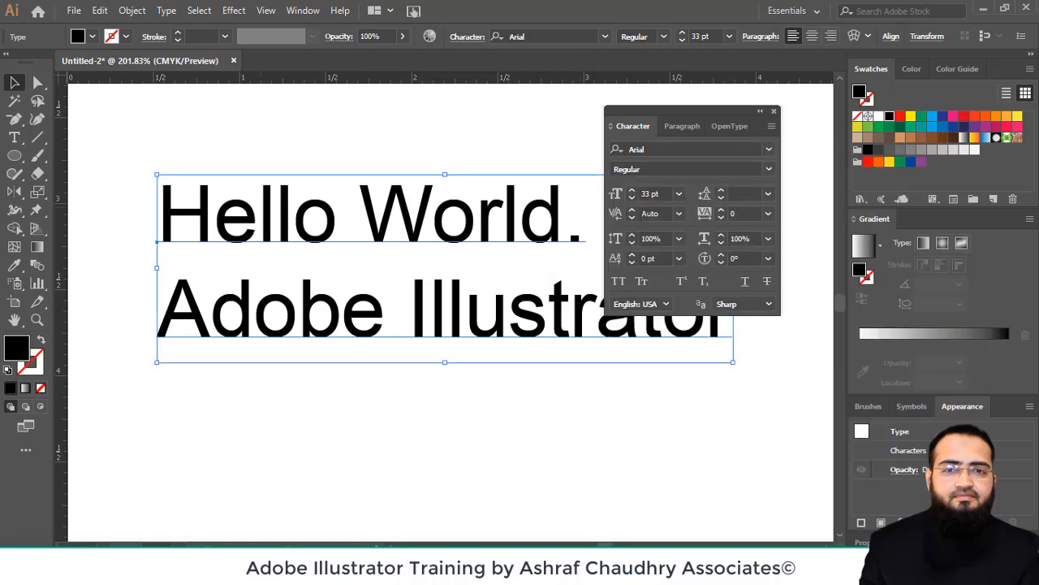
Switch to Notepad and add the term "sans serif" on a new line below "serifs".
key(alt+Tab)
click(115, 230)
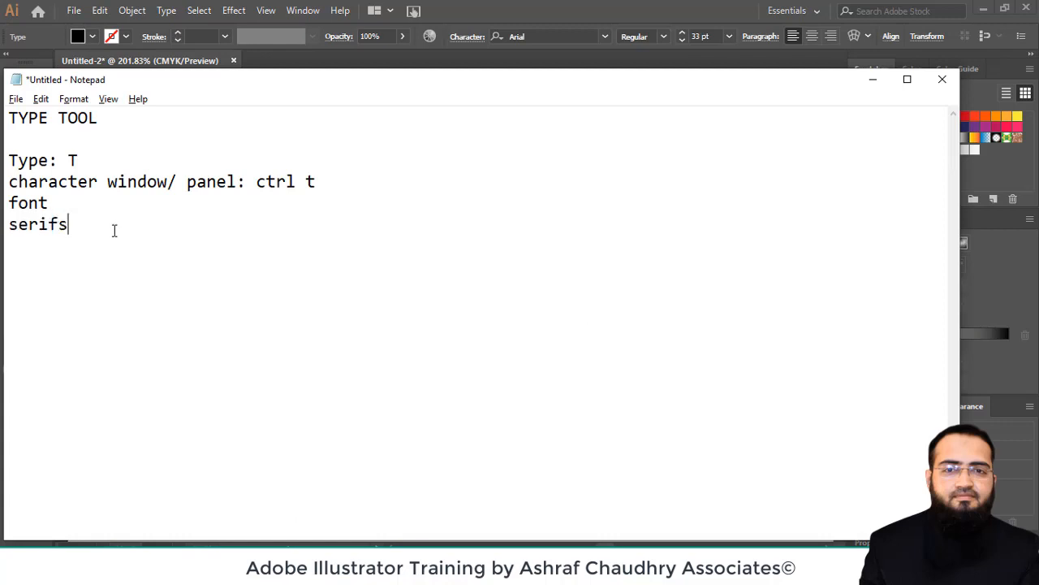
key(Return)
text(sans serif)
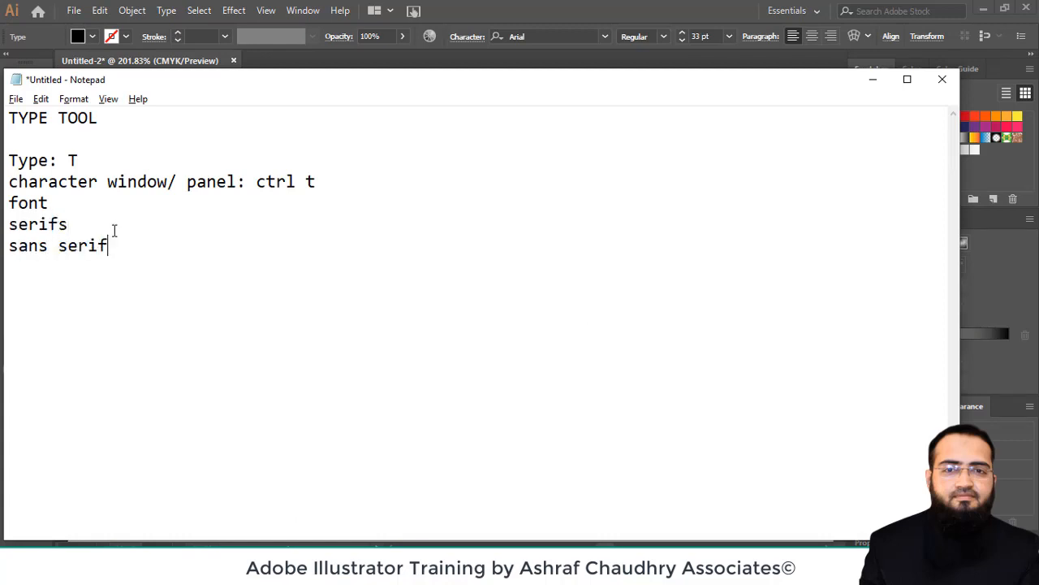
click(114, 229)
key(BackSpace)
Switch back to Illustrator, change the selected text's font to Calibri after browsing the font list, and move the Character panel aside.
key(alt+Tab)
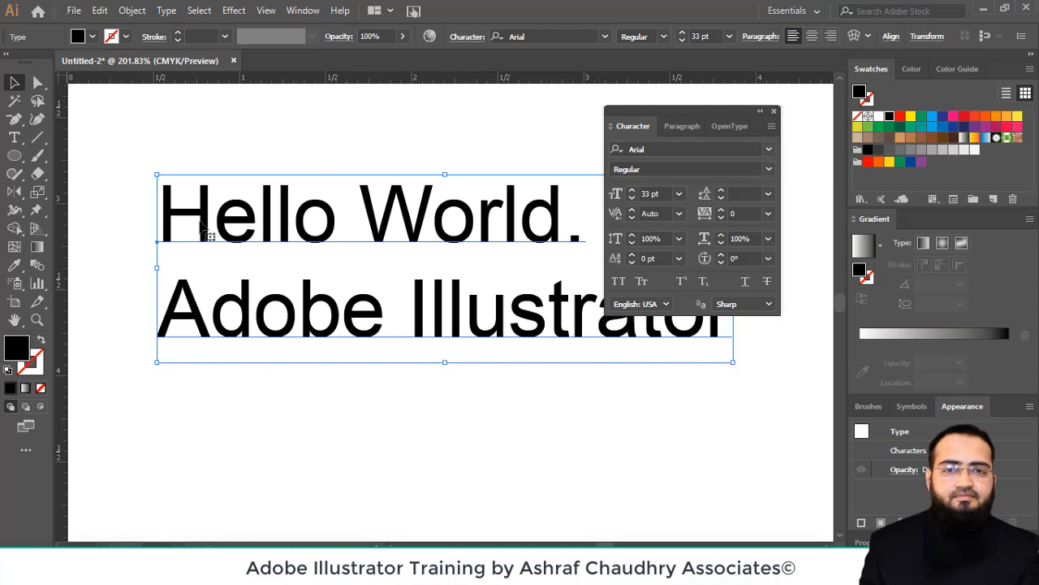
click(766, 150)
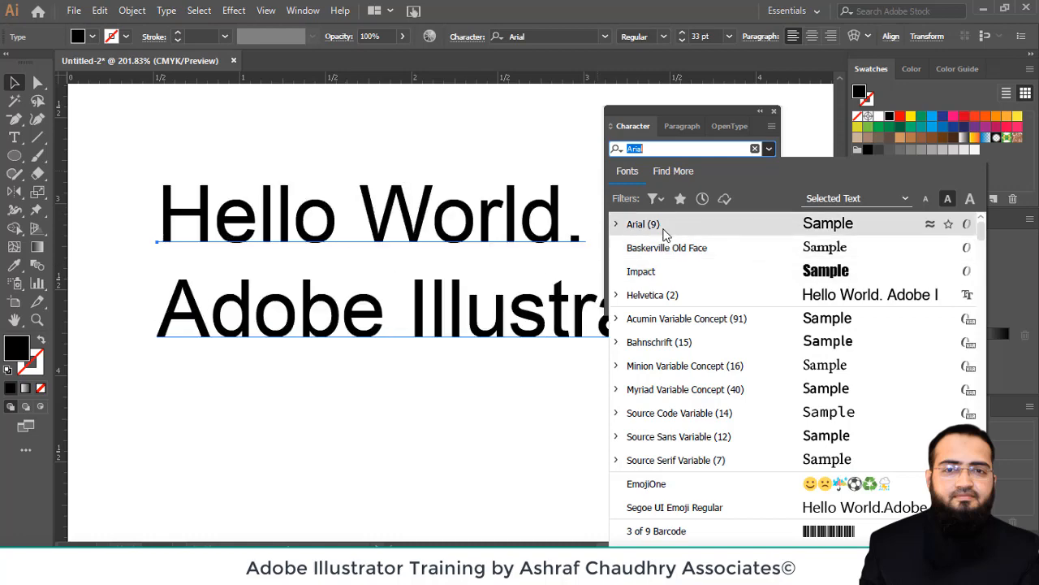
scroll(656, 431, down, 3)
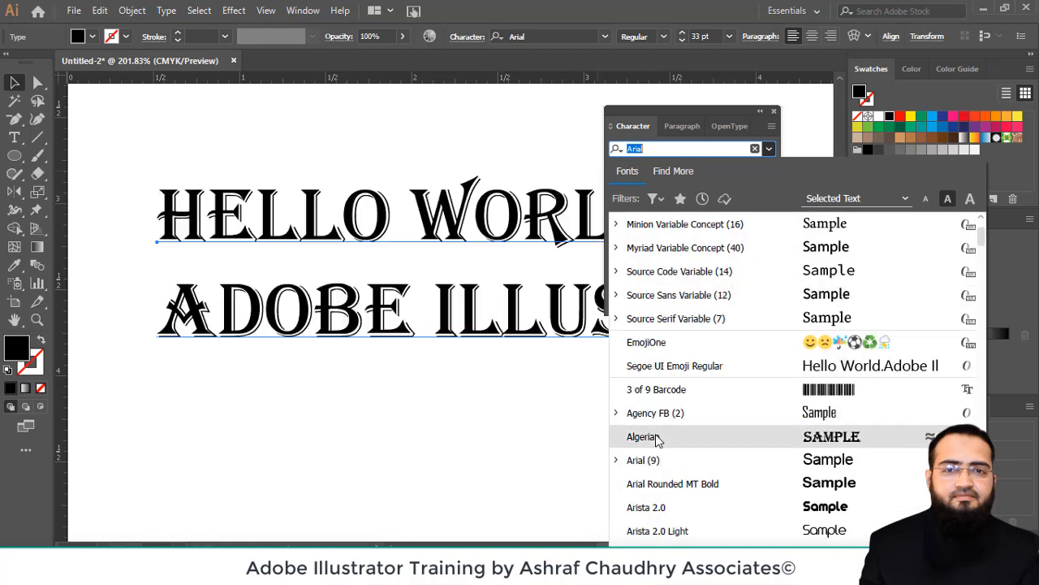
scroll(658, 439, up, 1)
scroll(658, 439, up, 1)
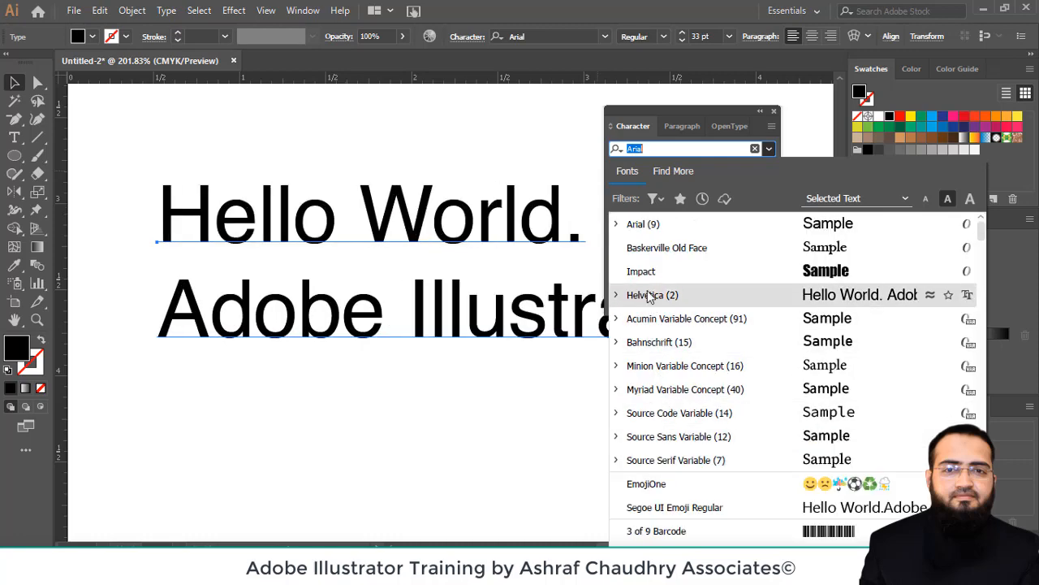
scroll(652, 402, down, 10)
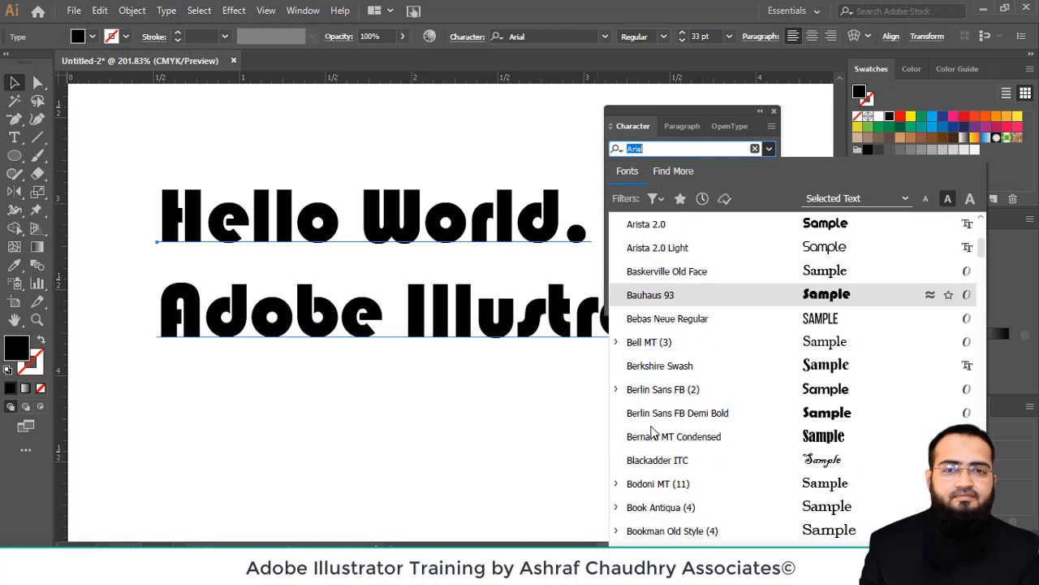
scroll(652, 434, down, 4)
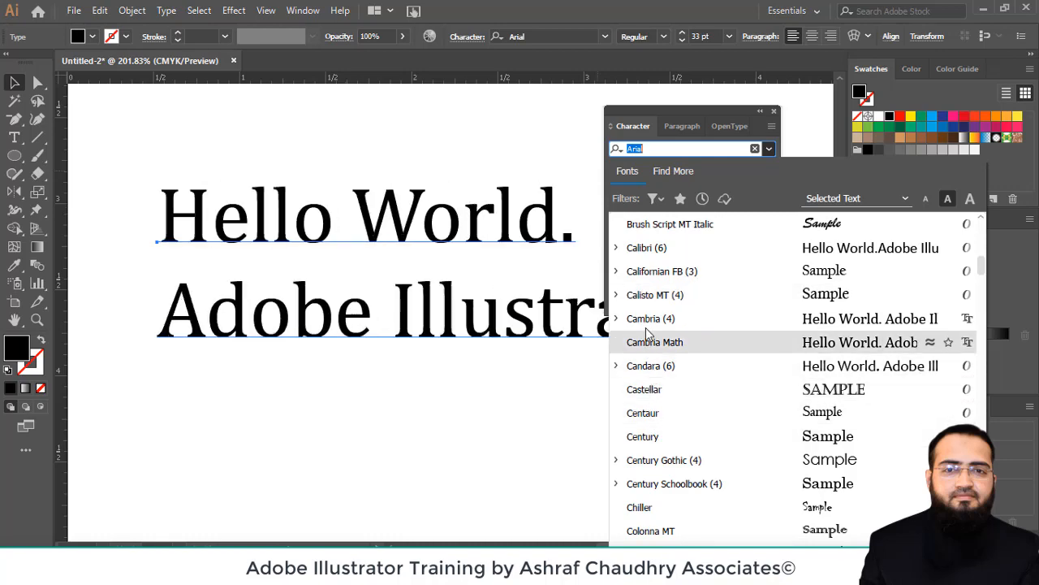
click(646, 249)
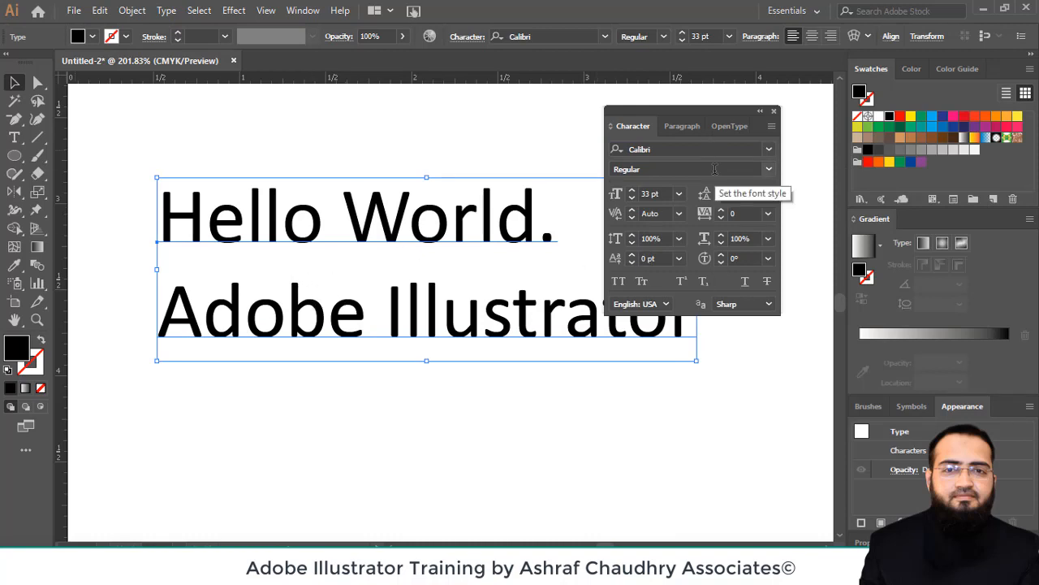
drag(705, 109, 776, 108)
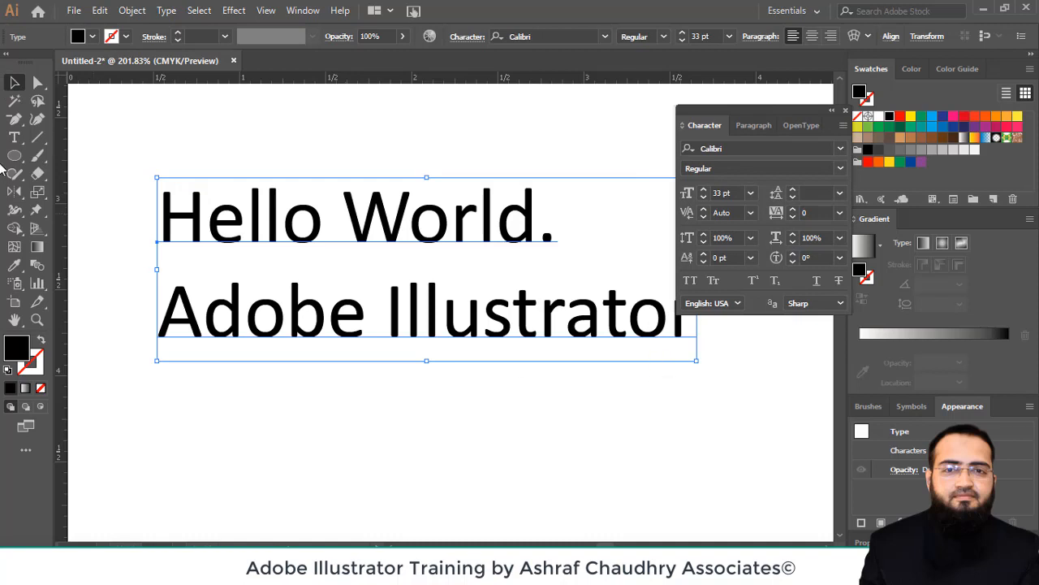
Deselect the text, try setting the font to Helvetica with nothing selected, and reselect the text object.
click(12, 85)
click(274, 144)
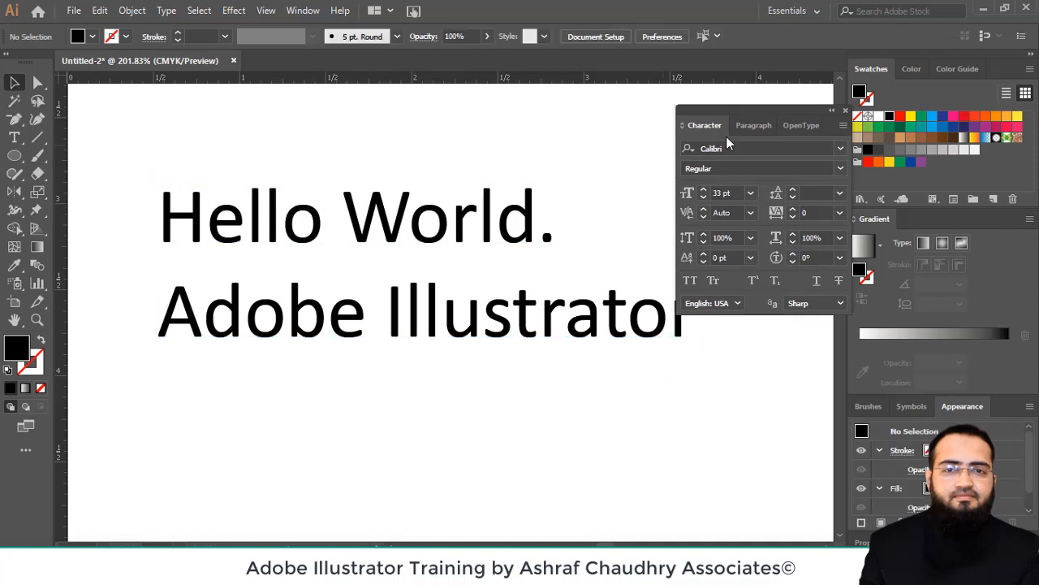
click(839, 148)
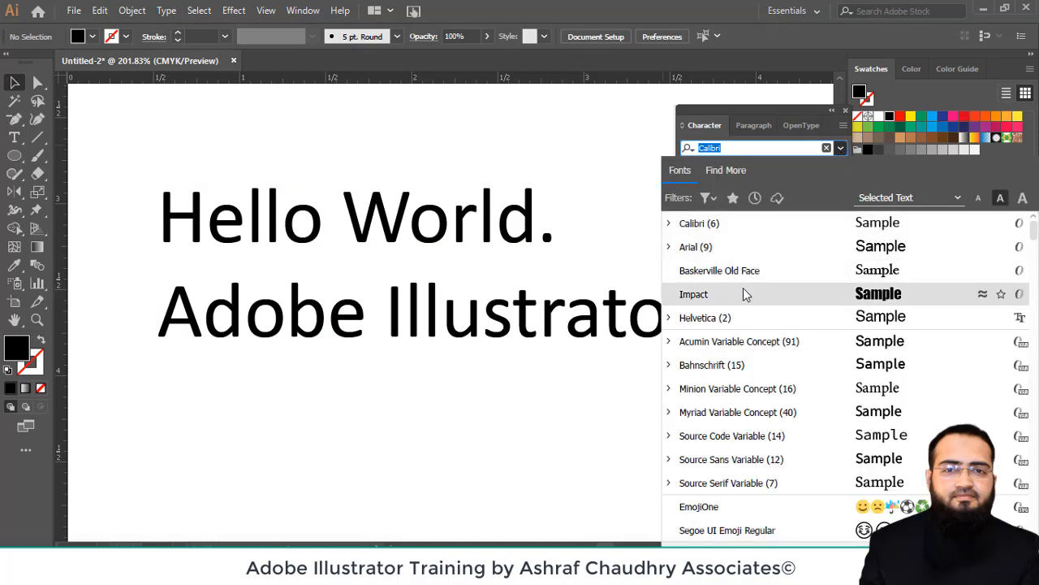
click(726, 317)
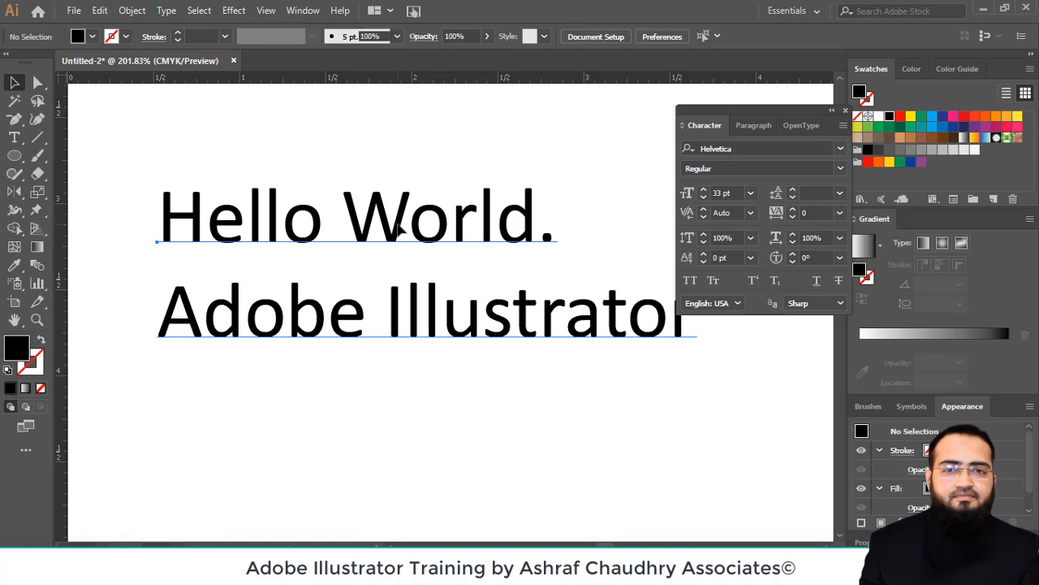
click(401, 232)
click(16, 83)
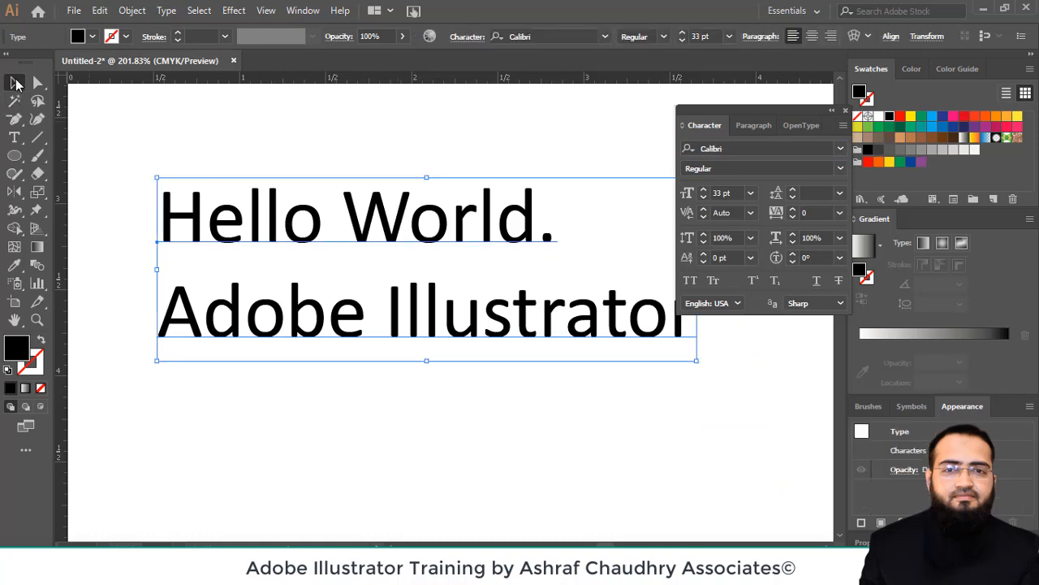
Highlight all characters in both lines with the Type tool, and return to selecting the whole text object.
click(13, 139)
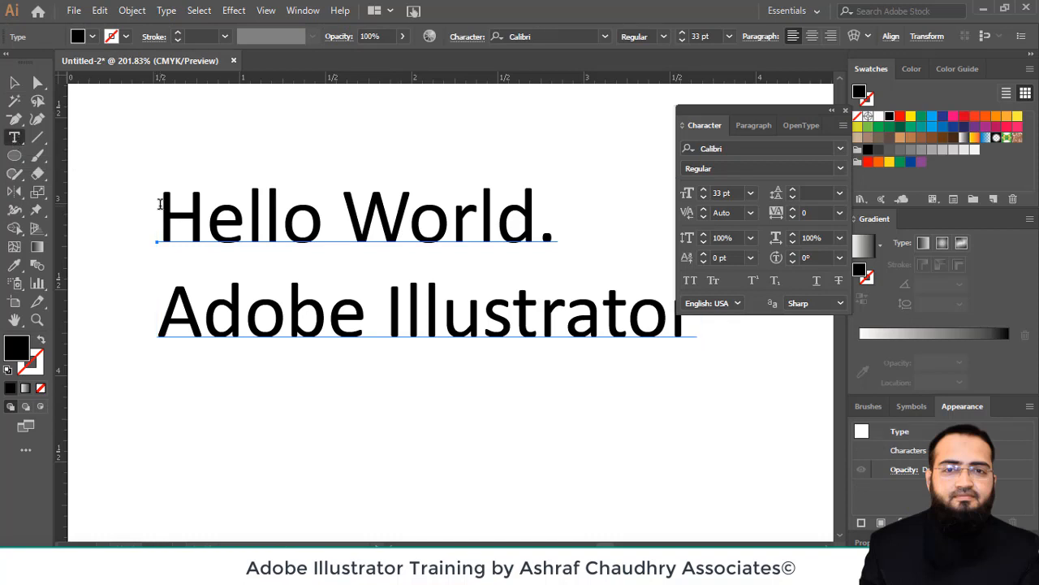
drag(159, 204, 712, 336)
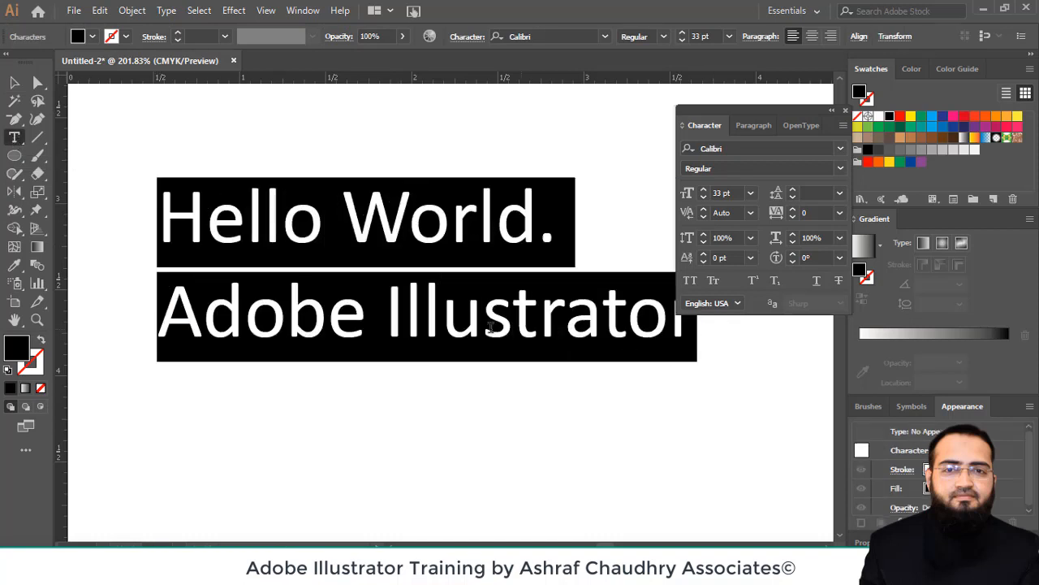
click(216, 236)
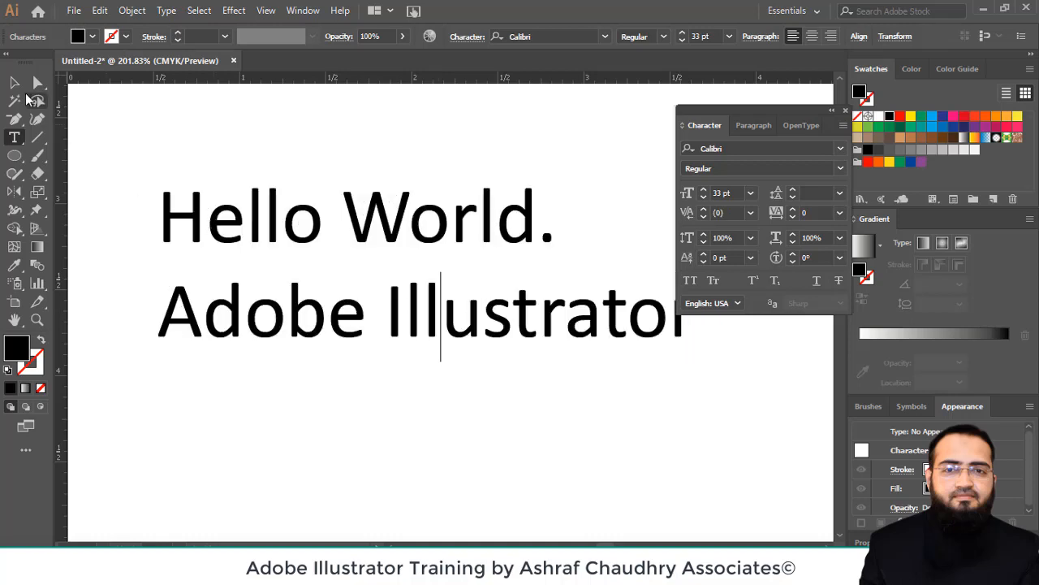
key(Escape)
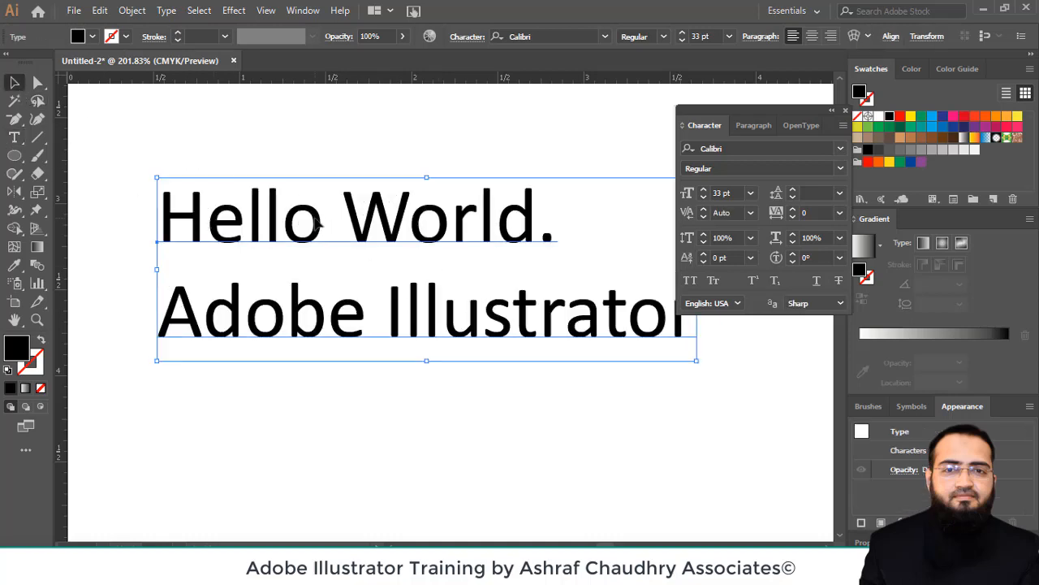
Move the text object clear of the Character panel and apply the Calibri styles Italic, Bold and finally Bold Italic.
drag(314, 224, 269, 217)
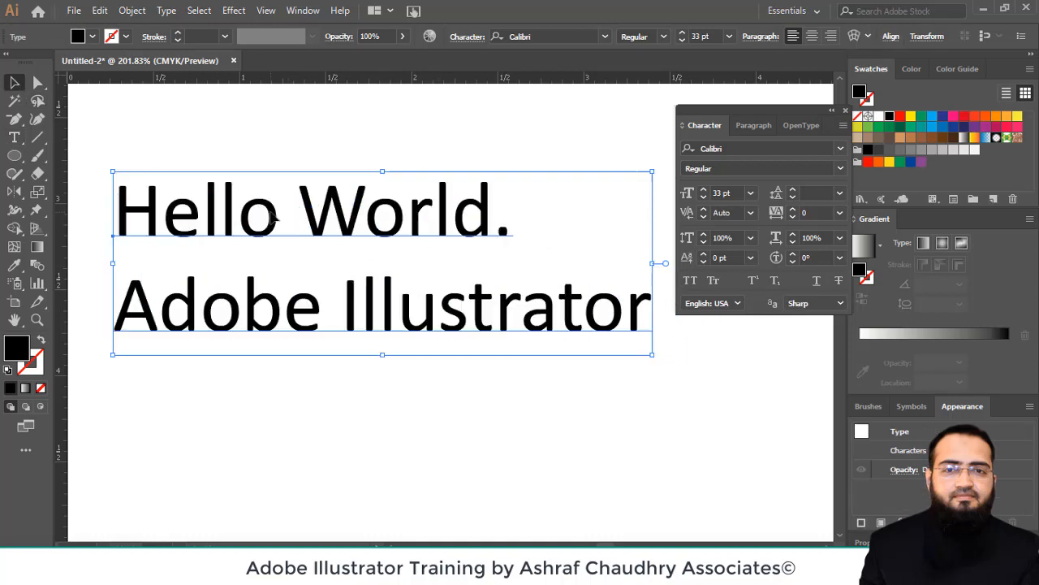
click(840, 169)
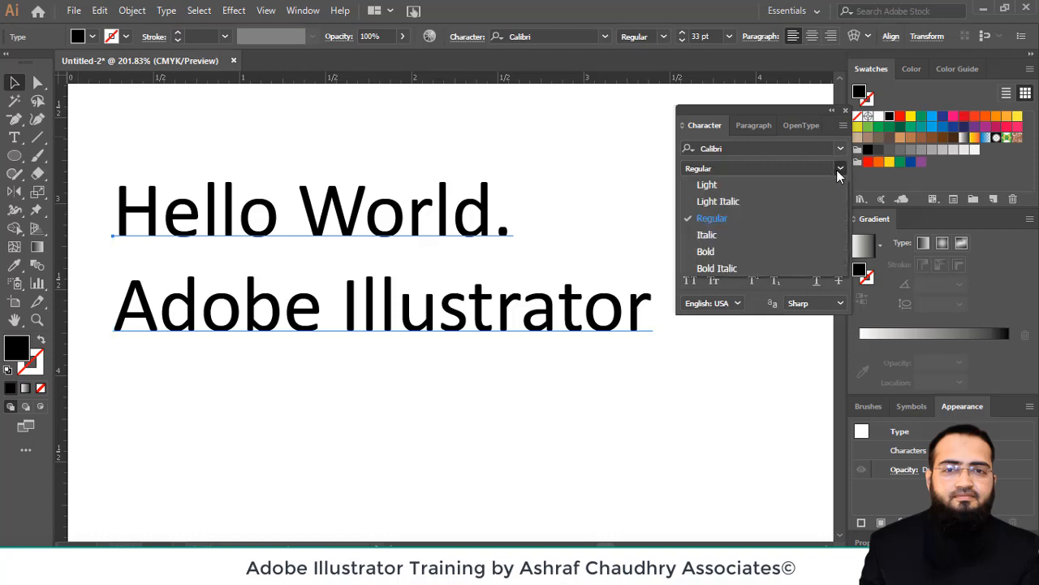
click(708, 235)
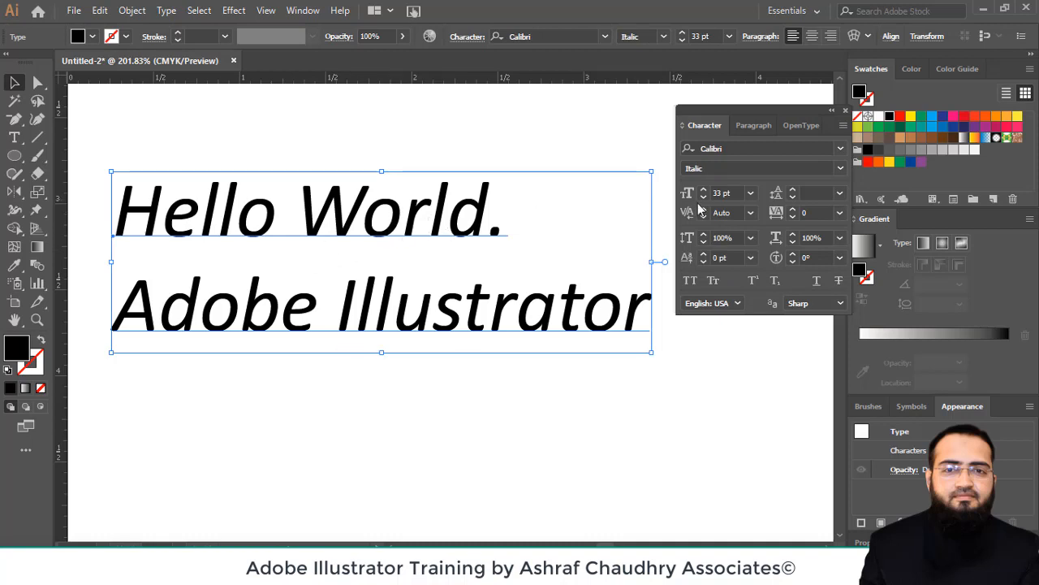
click(841, 168)
click(718, 251)
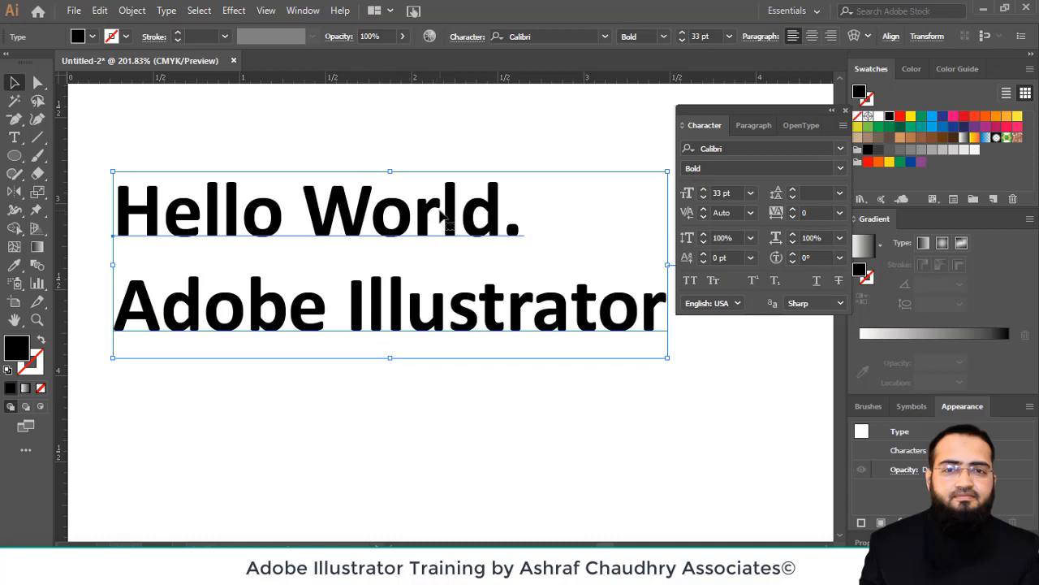
click(841, 168)
click(716, 267)
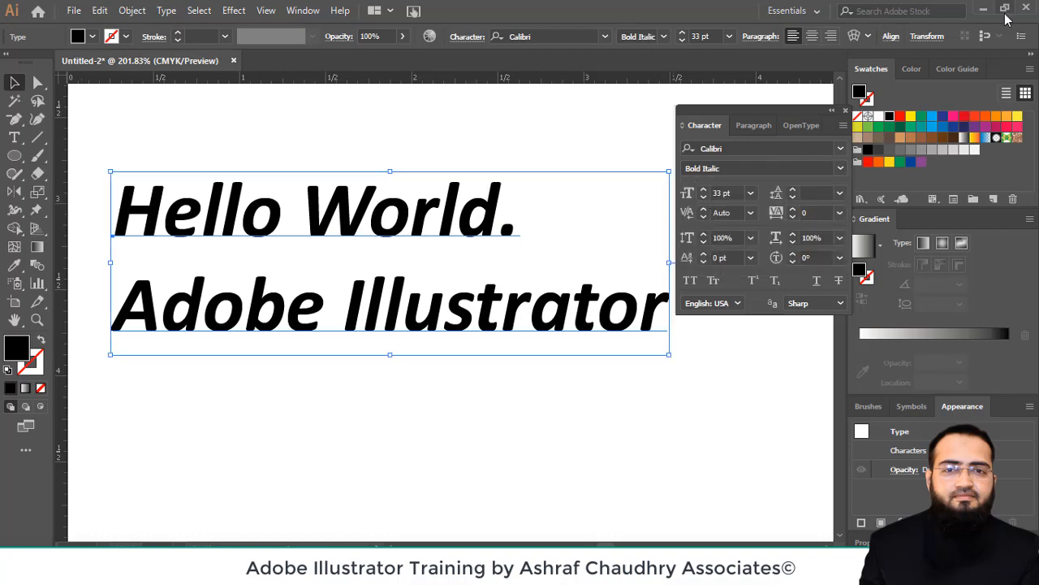
Change the selected text's font to Impact and choose the Regular style from its available font styles.
click(840, 149)
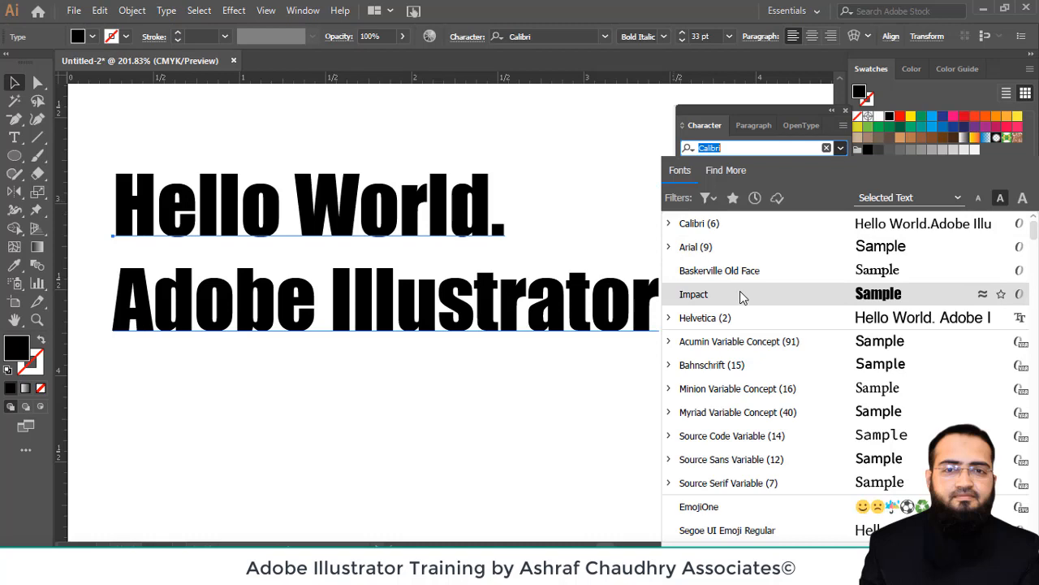
click(740, 294)
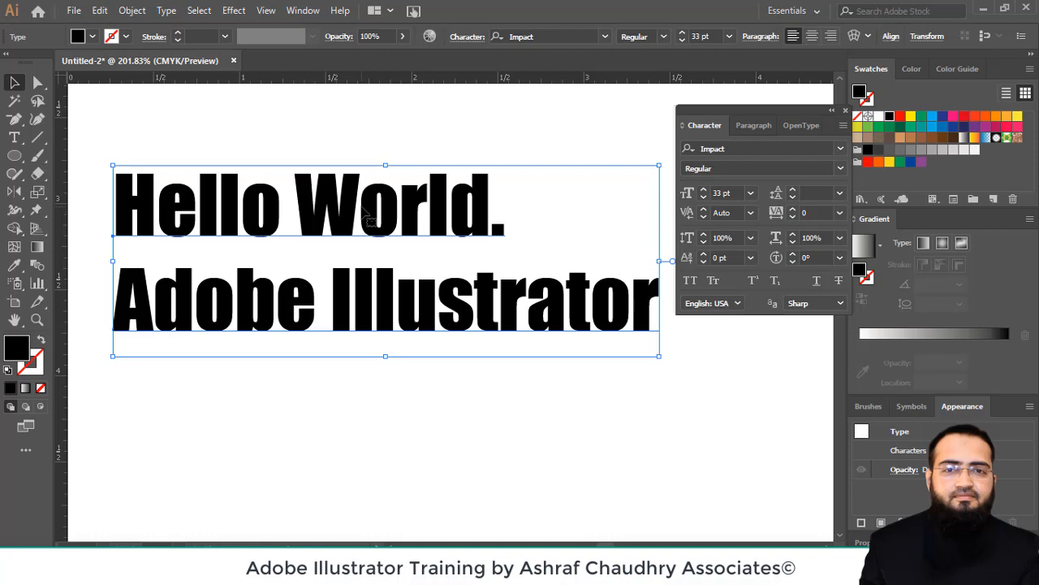
click(841, 168)
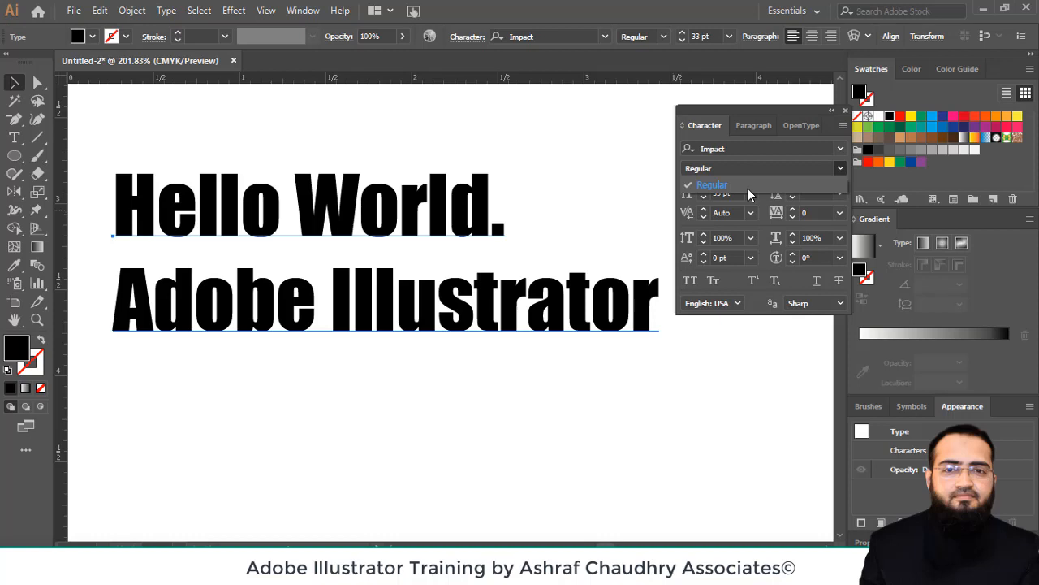
click(748, 188)
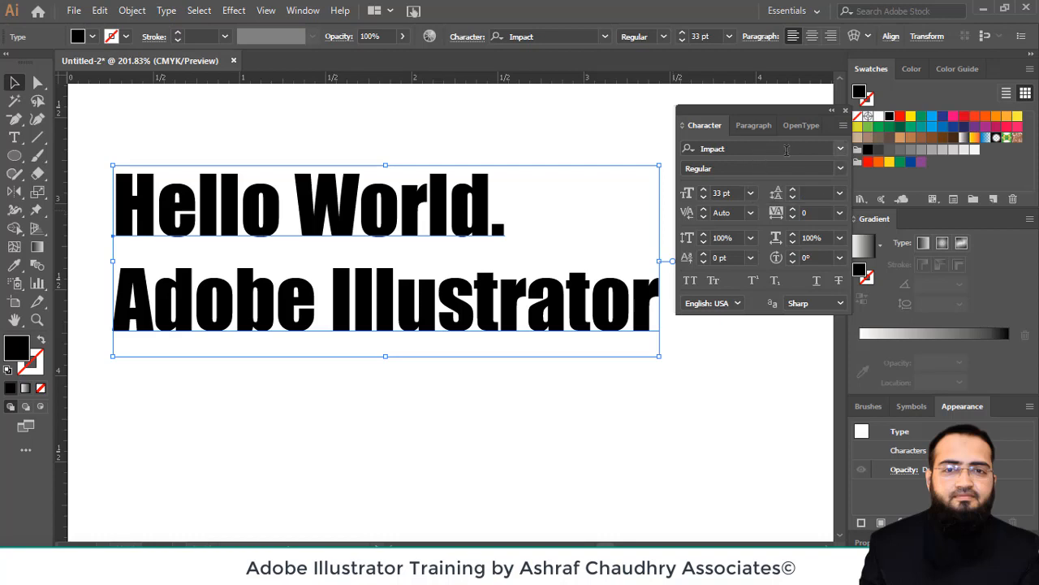
Preview several fonts on the selected text and change its font to Calibri.
click(841, 150)
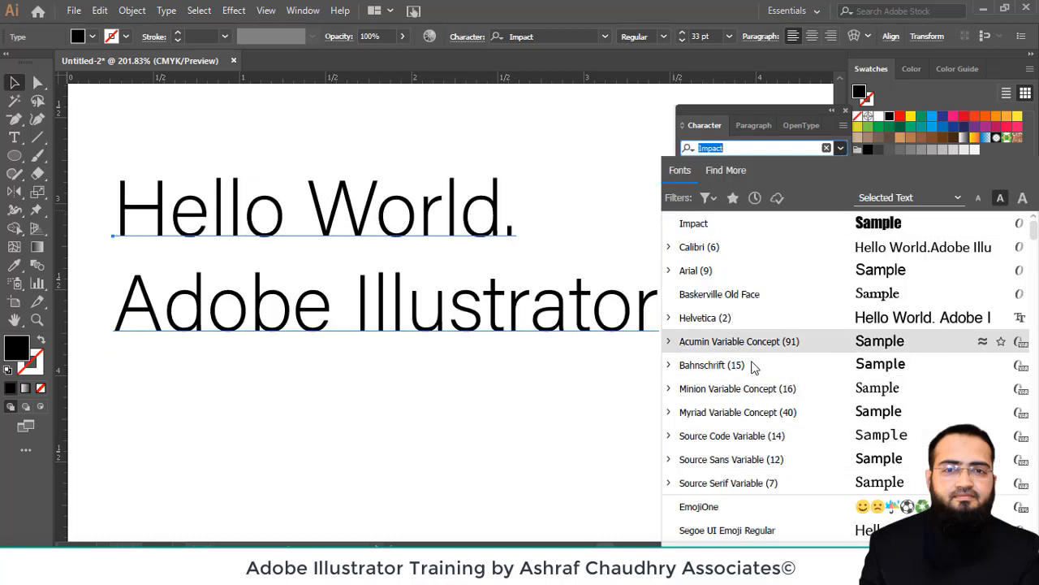
scroll(733, 471, down, 1)
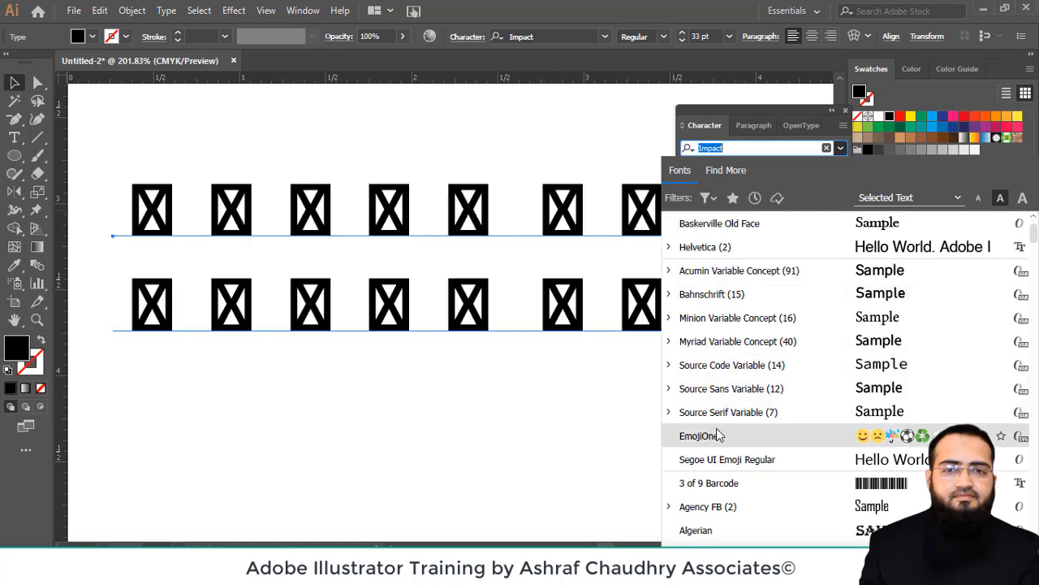
scroll(718, 435, down, 10)
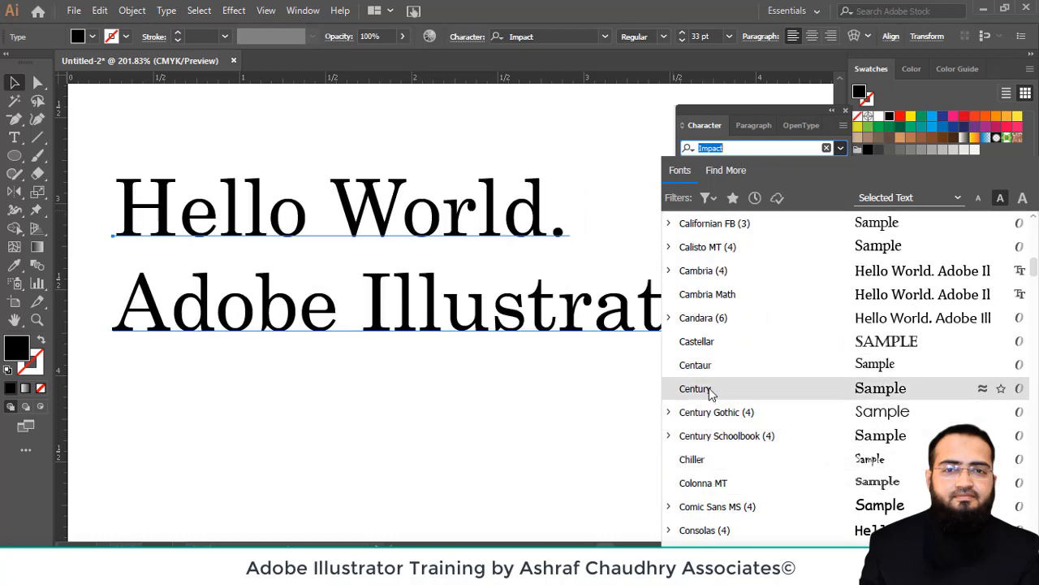
scroll(721, 277, up, 1)
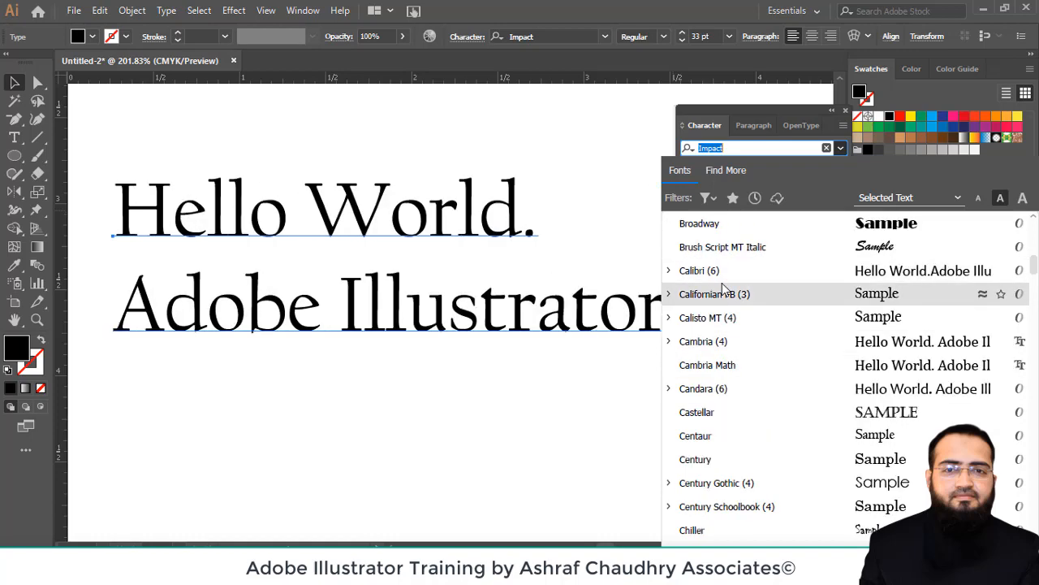
click(722, 274)
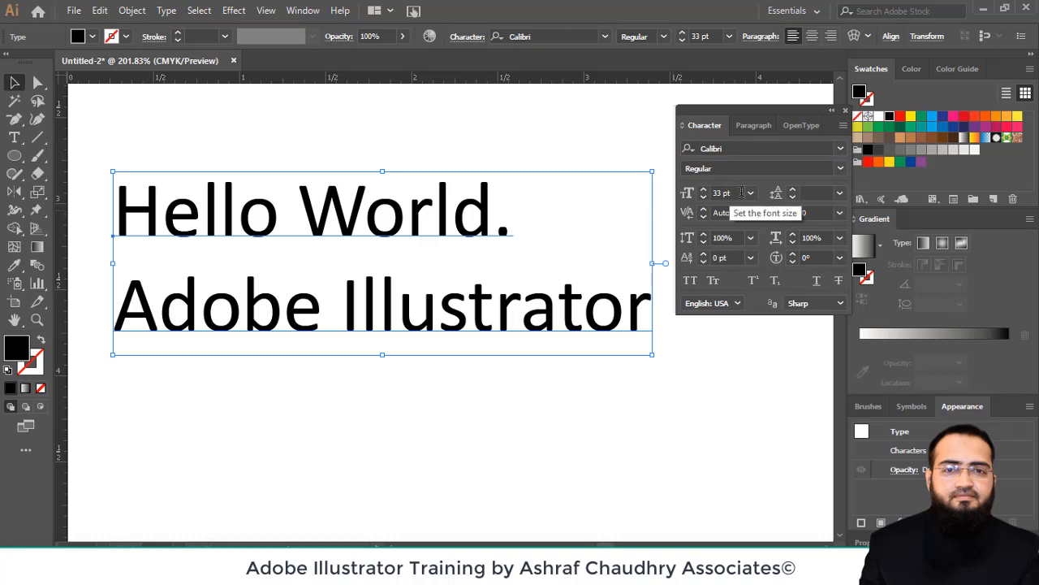
Increase the text's font size to 36 pt and reduce it to 30 pt in single-point steps.
click(703, 190)
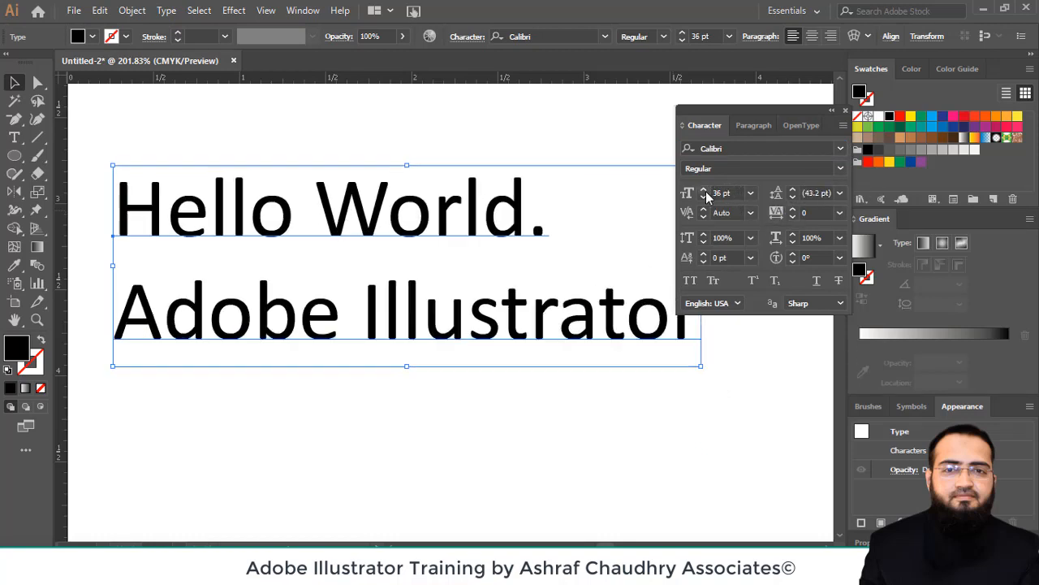
click(704, 196)
click(704, 197)
click(704, 196)
click(704, 196)
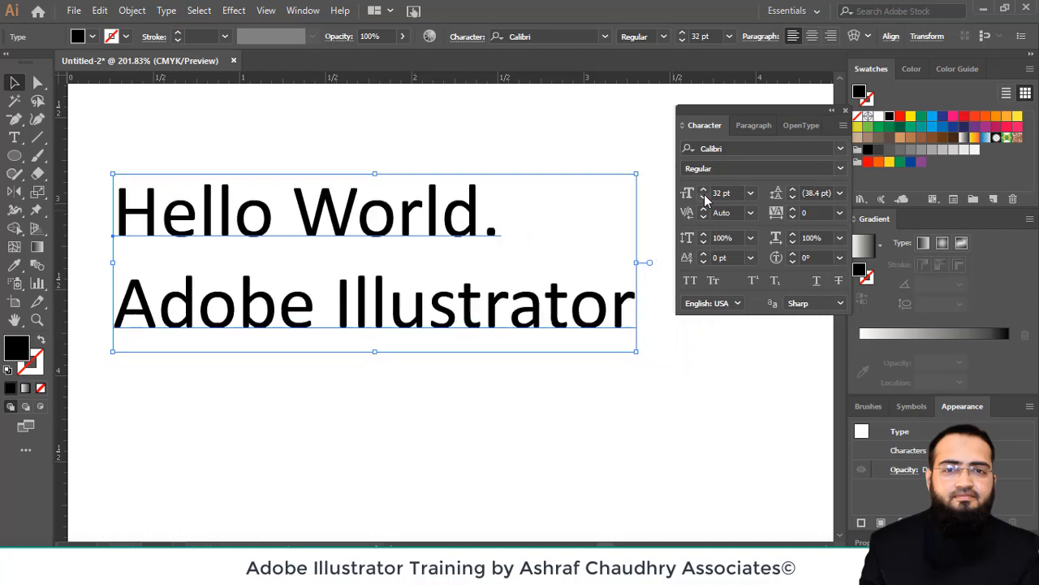
click(704, 197)
click(704, 196)
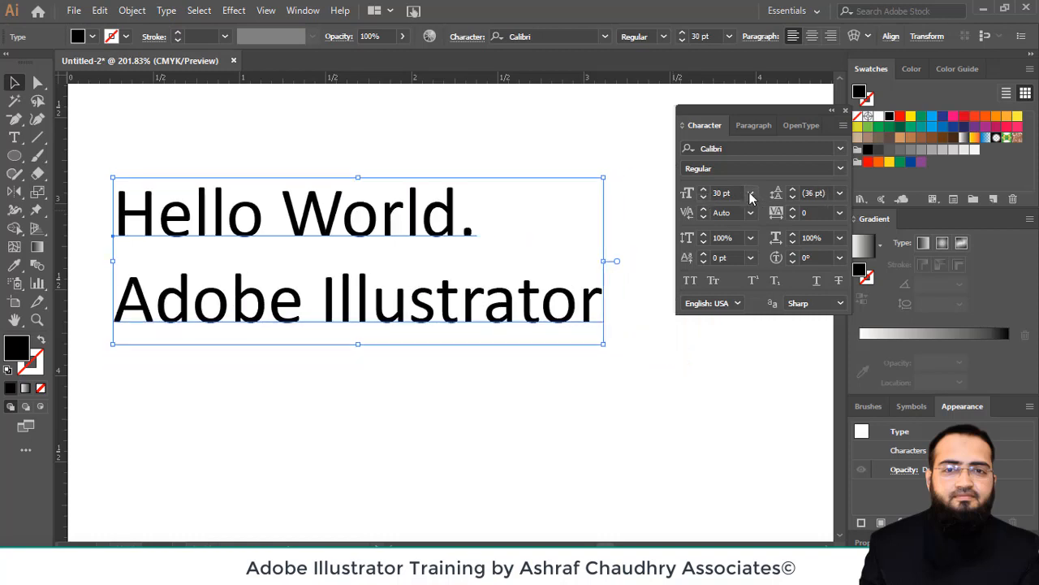
Preview the preset font sizes, and step the size up to 35 pt and back down to 33 pt.
click(750, 194)
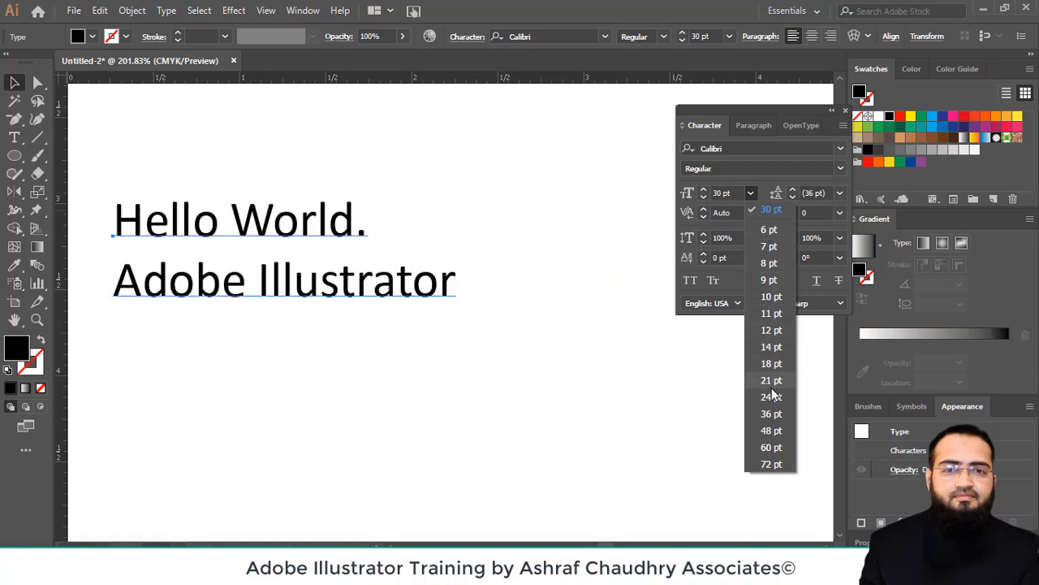
click(703, 191)
click(704, 192)
click(704, 191)
click(703, 191)
click(703, 192)
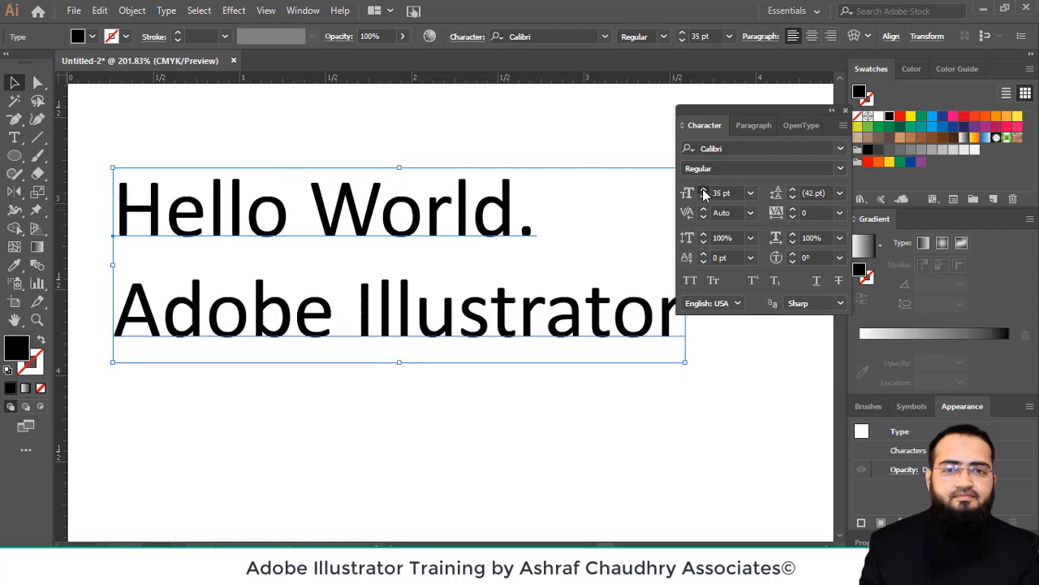
click(703, 196)
click(703, 197)
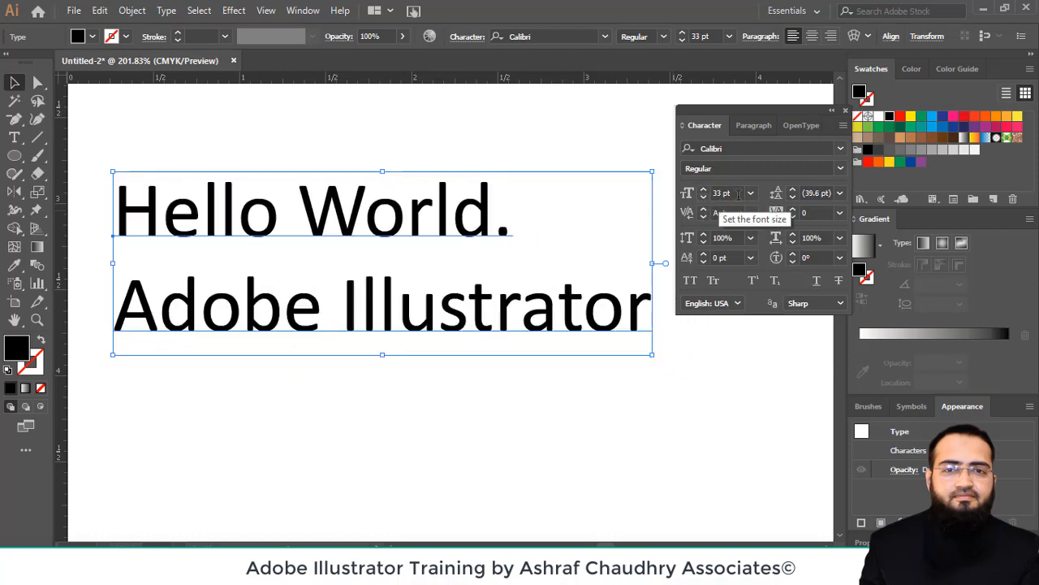
Set the text's font size to 48 pt.
click(740, 193)
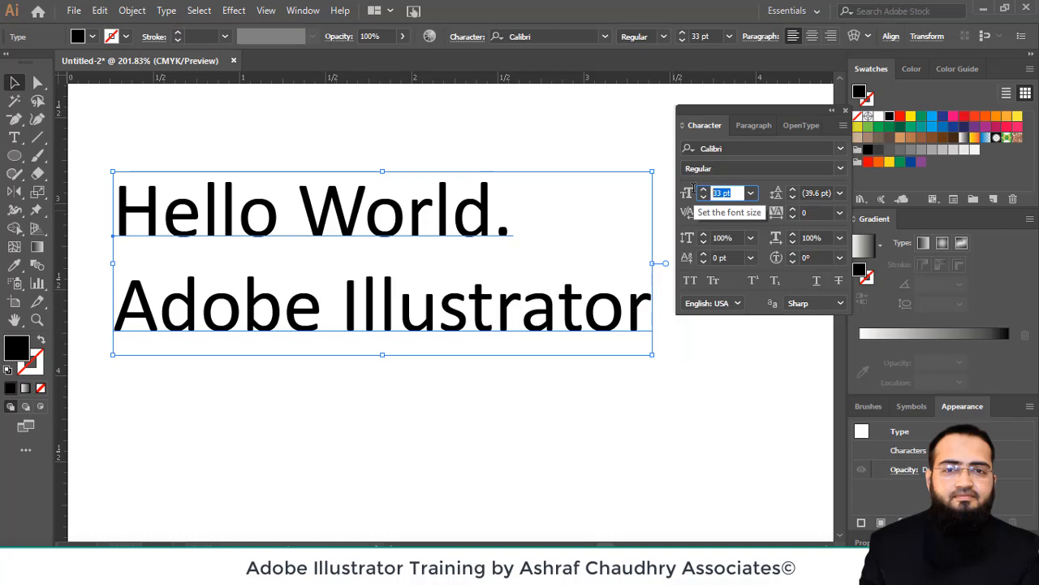
text(48)
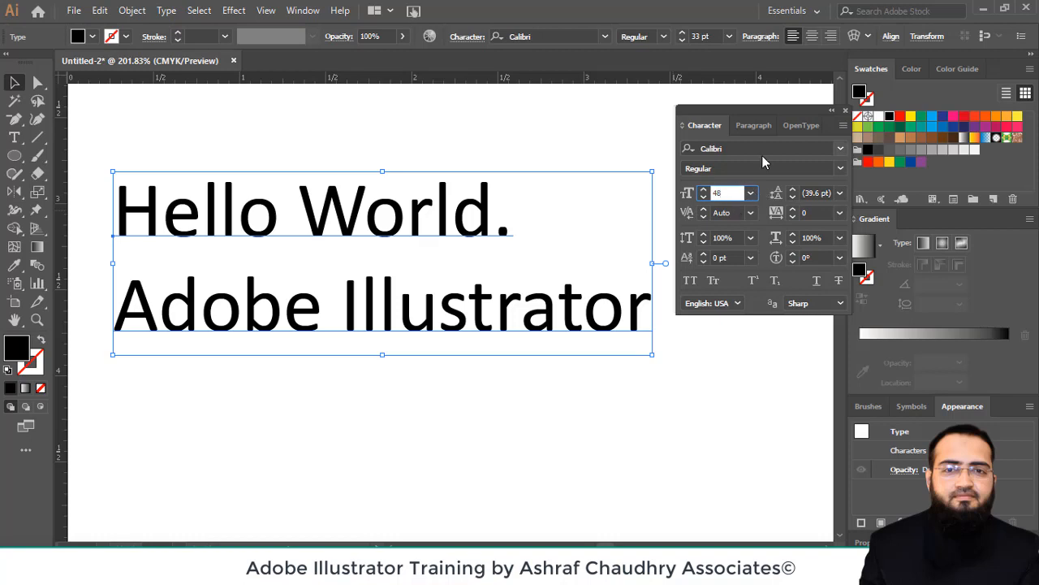
click(760, 168)
click(732, 192)
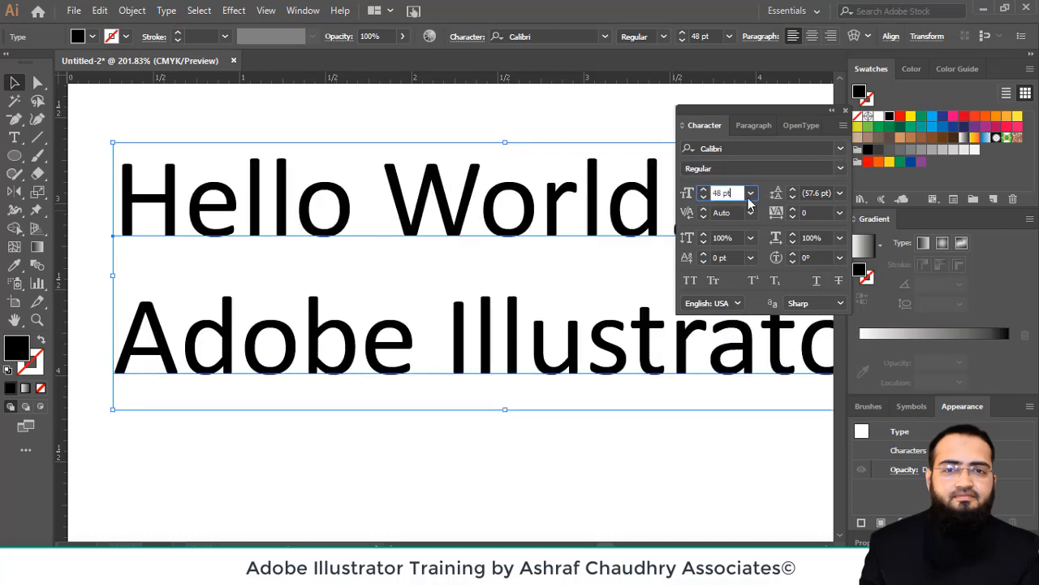
Step the font size down and up in single-point increments, finishing at 34 pt.
click(704, 196)
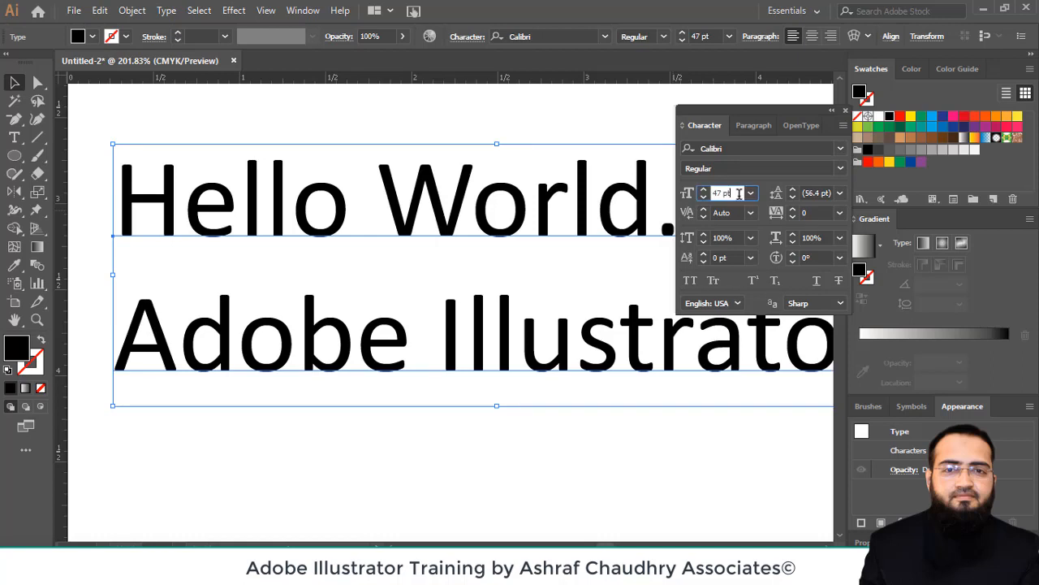
key(Down)
key(Down)
key(Down)
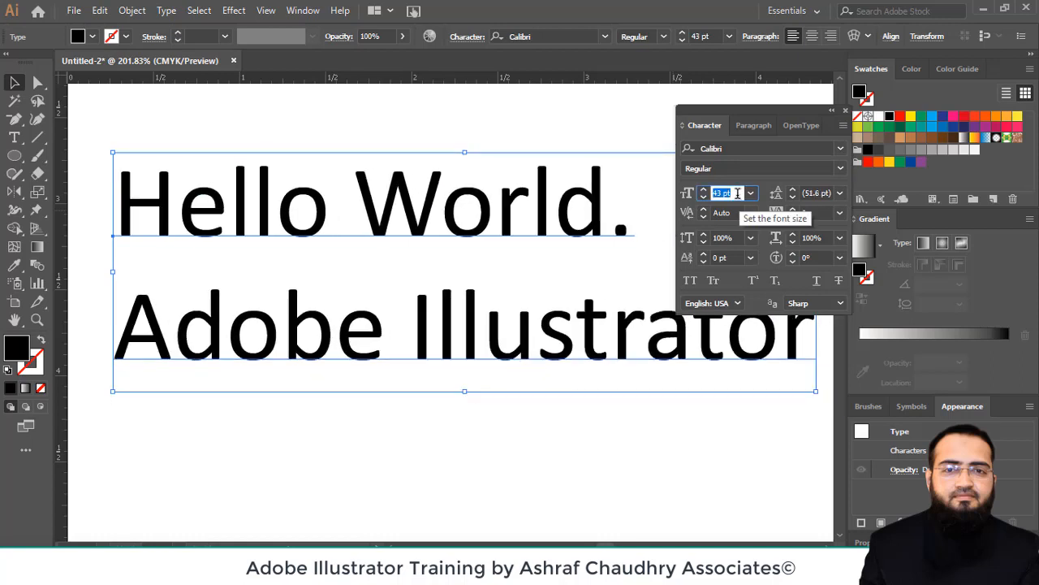
key(Down)
key(Down)
key(Down)
key(Up)
key(Up)
key(Up)
key(Up)
key(Up)
key(Up)
key(Up)
key(Up)
key(Down)
key(Down)
key(Down)
key(Down)
key(Down)
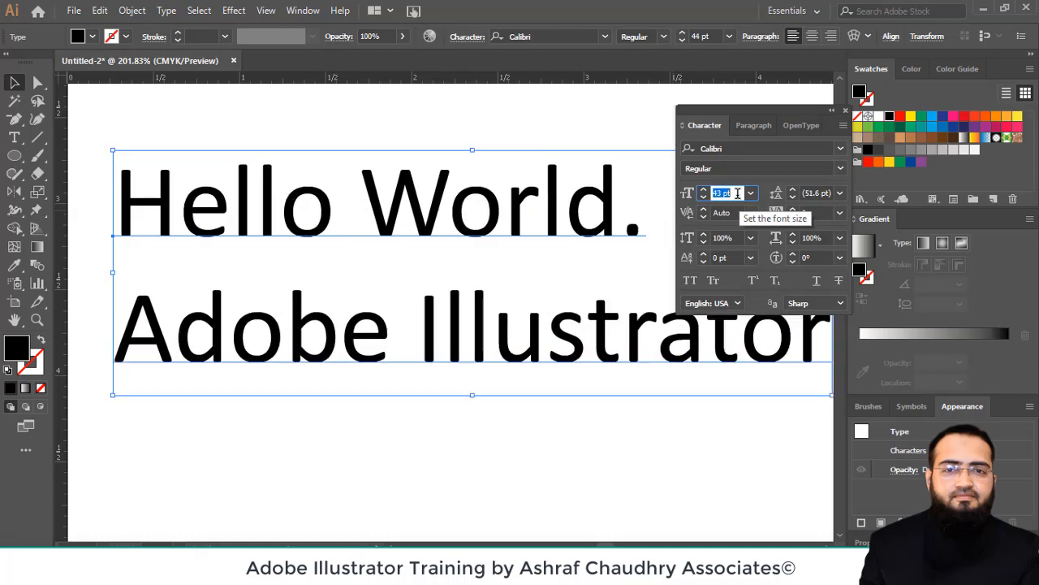
key(Down)
key(Down)
key(Down)
key(Down)
key(Down)
key(Down)
key(Down)
key(Down)
key(Down)
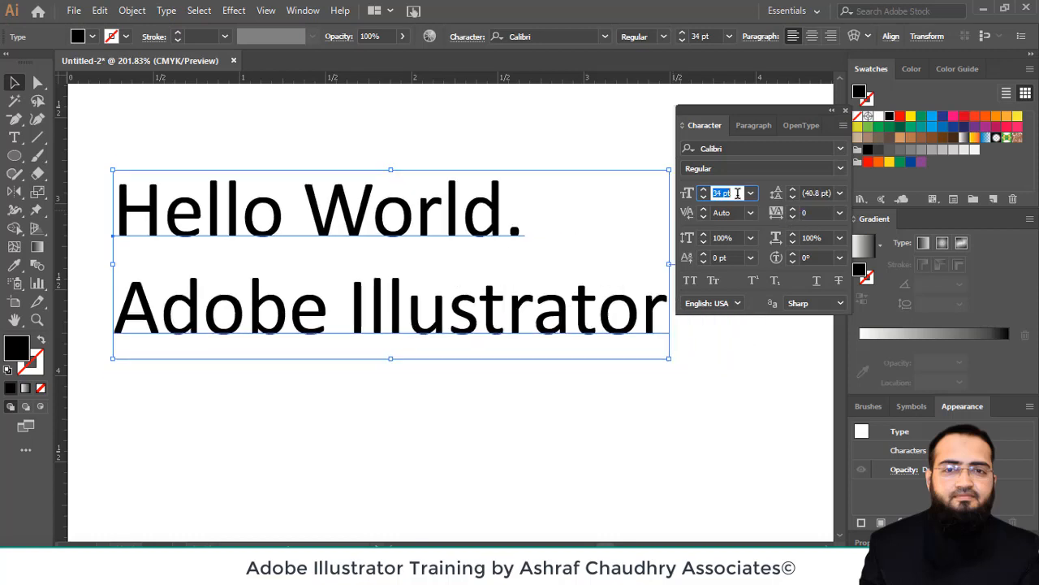
key(Down)
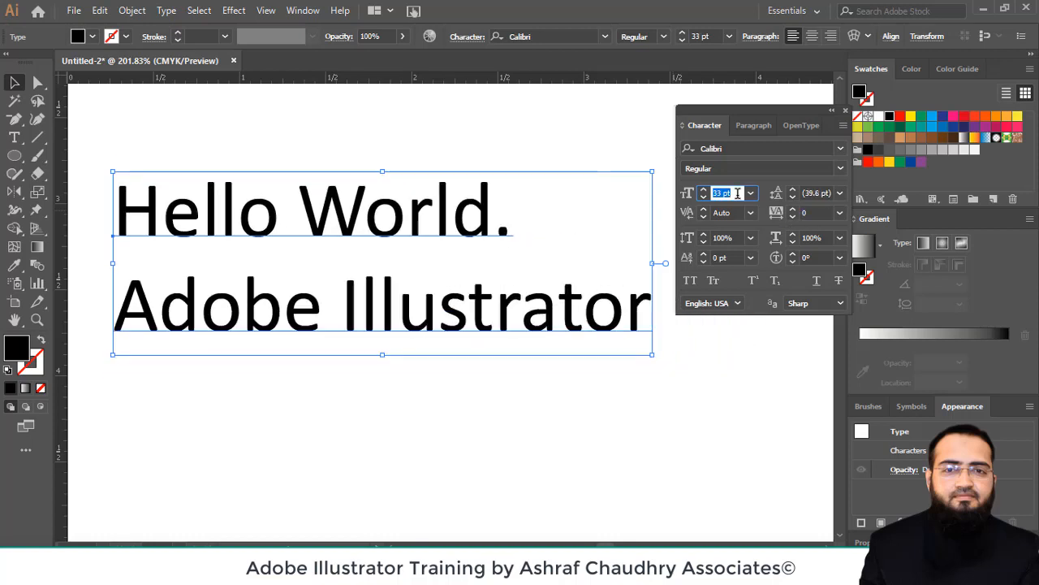
key(Up)
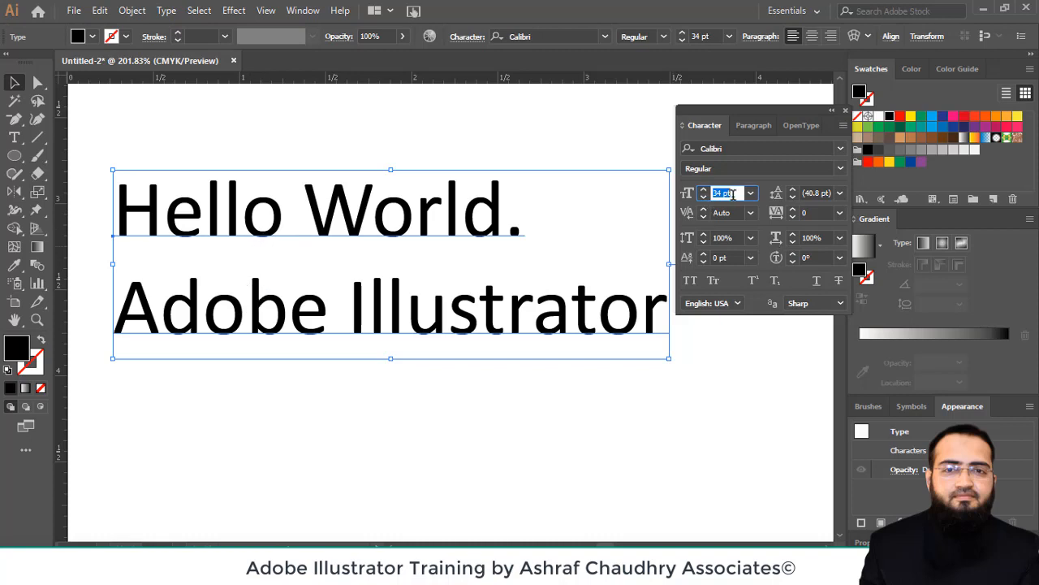
Set the font size to 35 pt and raise it in single-point steps to 41 pt.
text(35)
key(Return)
key(Up)
key(Up)
key(Up)
key(Up)
key(Up)
key(Up)
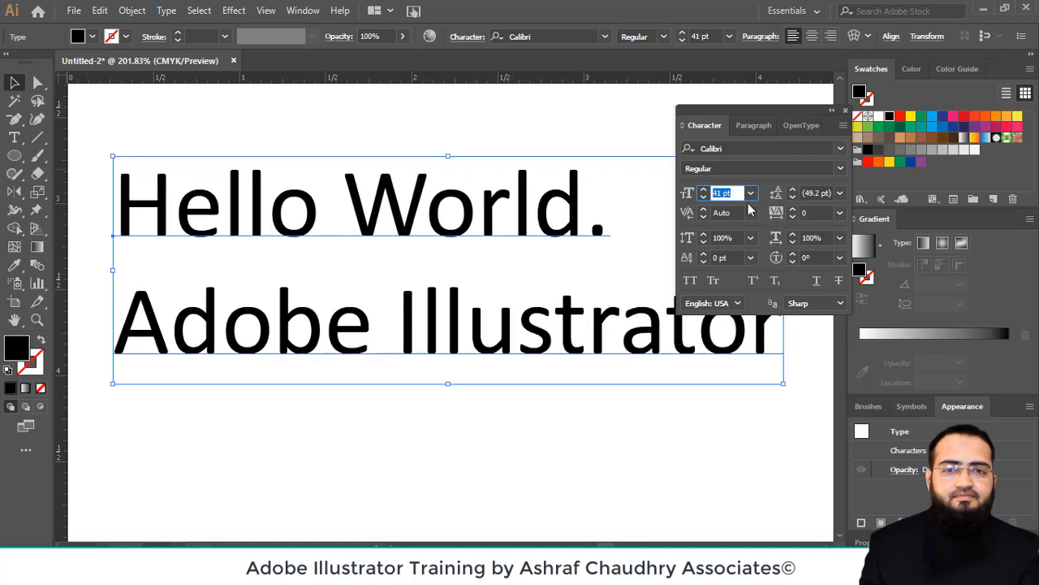
Set the font size to 36 pt and lower it in single-point steps to 8 pt.
text(36)
key(Return)
key(Down)
key(Down)
key(Down)
key(Down)
key(Down)
key(Down)
key(Down)
key(Down)
key(Down)
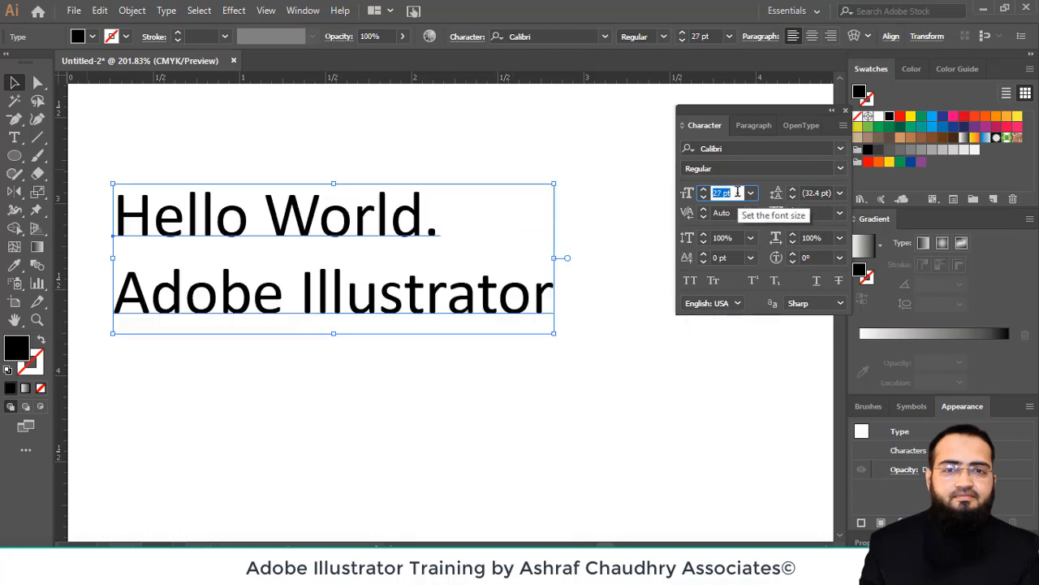
key(Down)
key(Down)
key(Down)
key(Down)
key(Down)
key(Down)
key(Down)
key(Down)
key(Down)
key(Down)
key(Down)
key(Down)
key(Down)
key(Down)
key(Down)
key(Down)
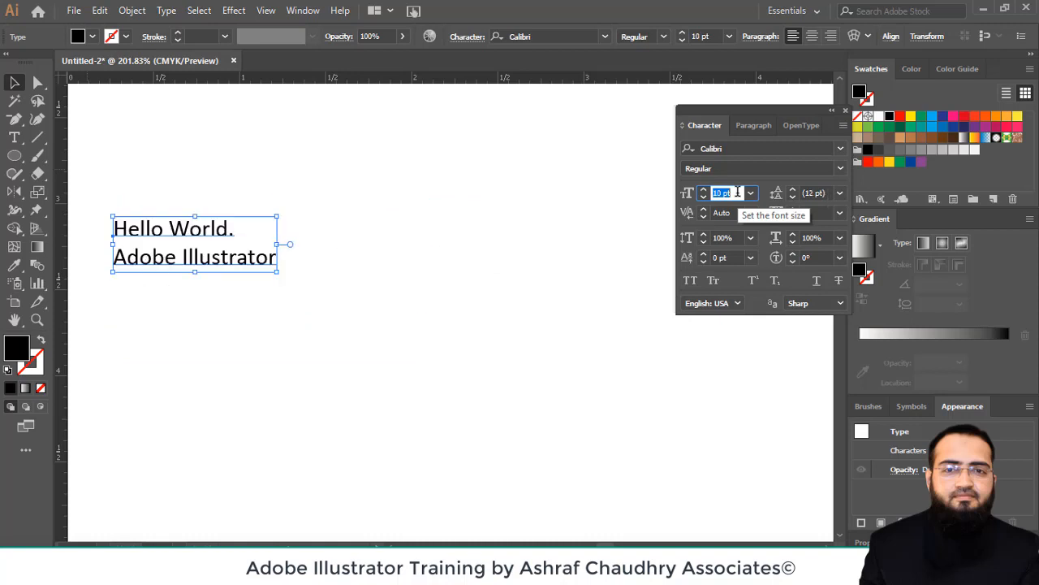
key(Down)
key(Down)
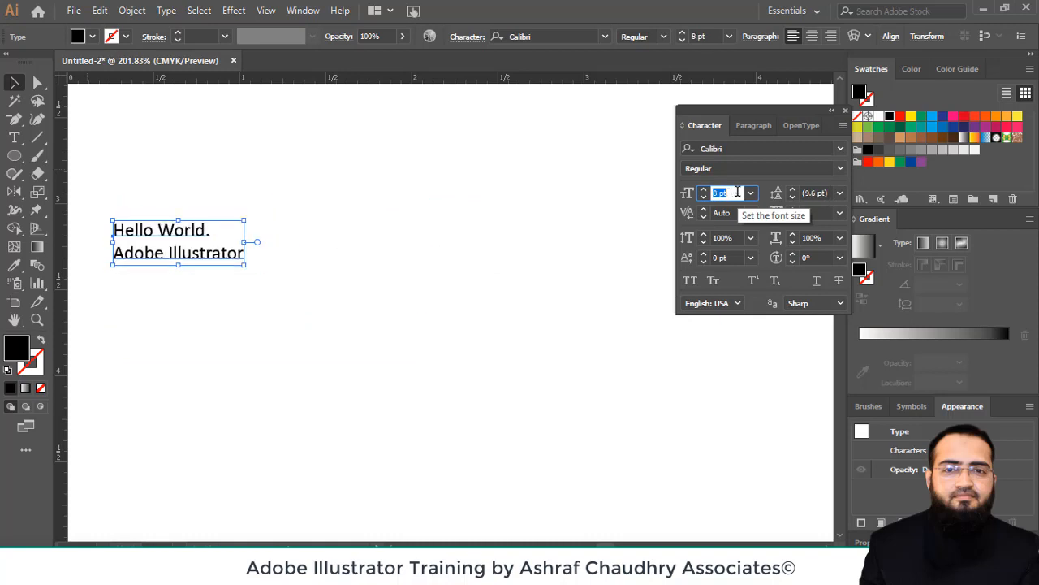
Raise the font size in single-point steps to 31 pt and settle on 30 pt.
key(Up)
key(Up)
key(Up)
key(Up)
key(Up)
key(Up)
key(Up)
key(Up)
key(Up)
key(Up)
key(Up)
key(Up)
key(Up)
key(Up)
key(Up)
key(Up)
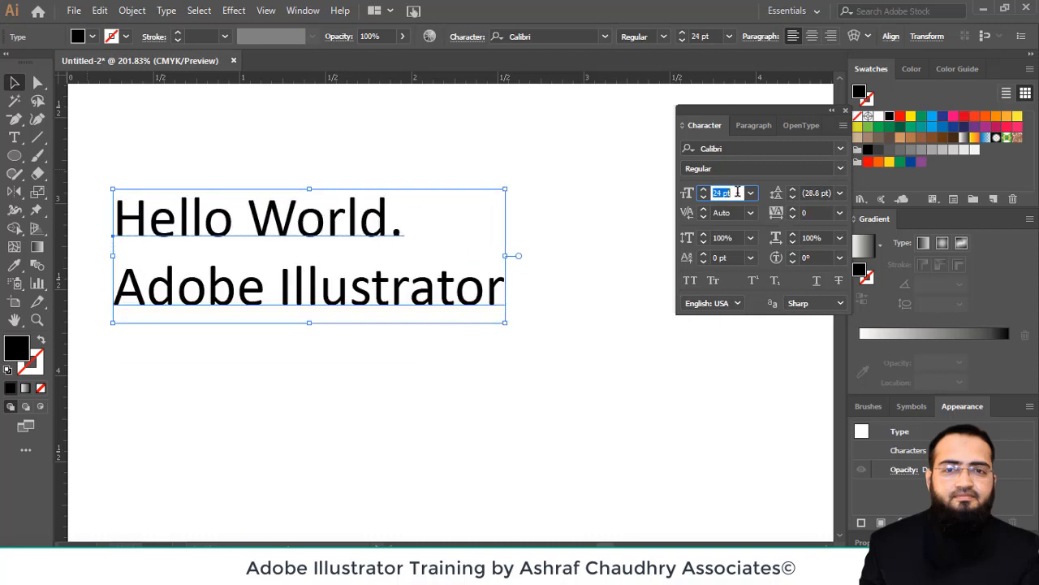
key(Up)
key(Up)
key(Up)
key(Up)
key(Up)
key(Up)
key(Up)
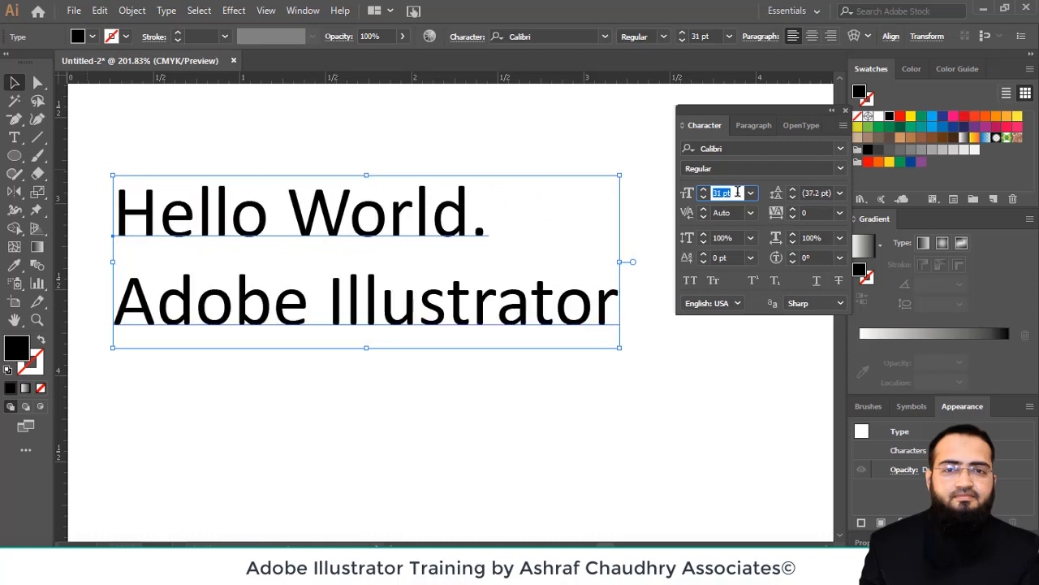
key(Down)
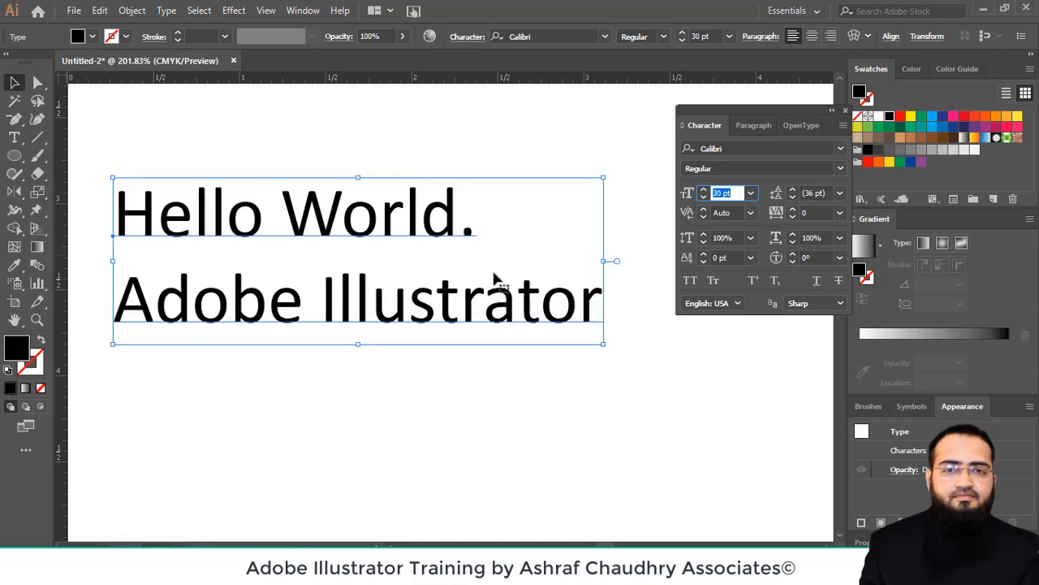
Reduce the leading between the two text lines to 25 pt in single-point steps.
click(792, 197)
click(792, 197)
click(792, 197)
click(792, 198)
click(792, 197)
click(792, 197)
click(792, 197)
click(792, 197)
click(792, 198)
click(792, 198)
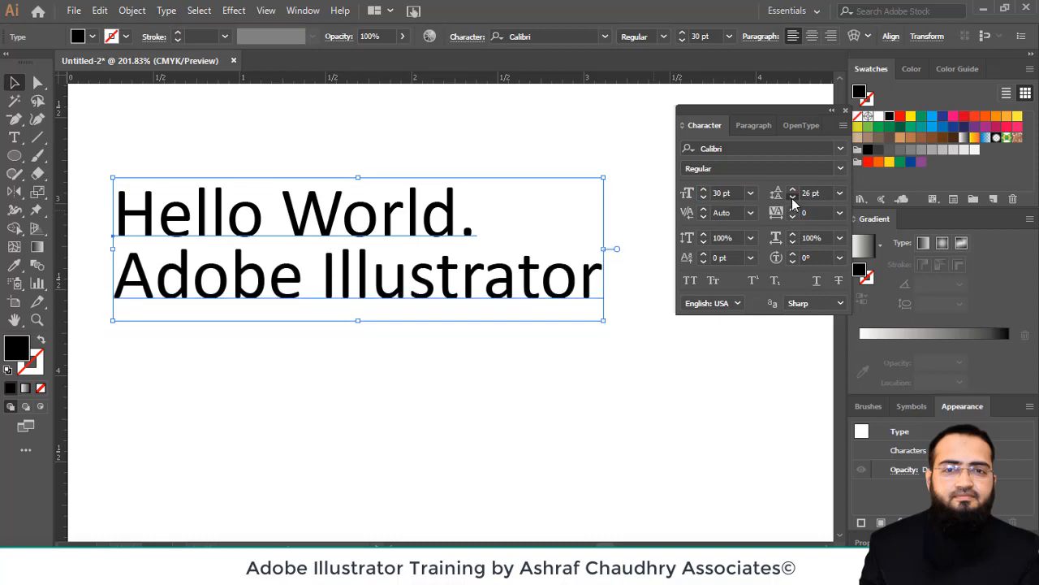
click(792, 198)
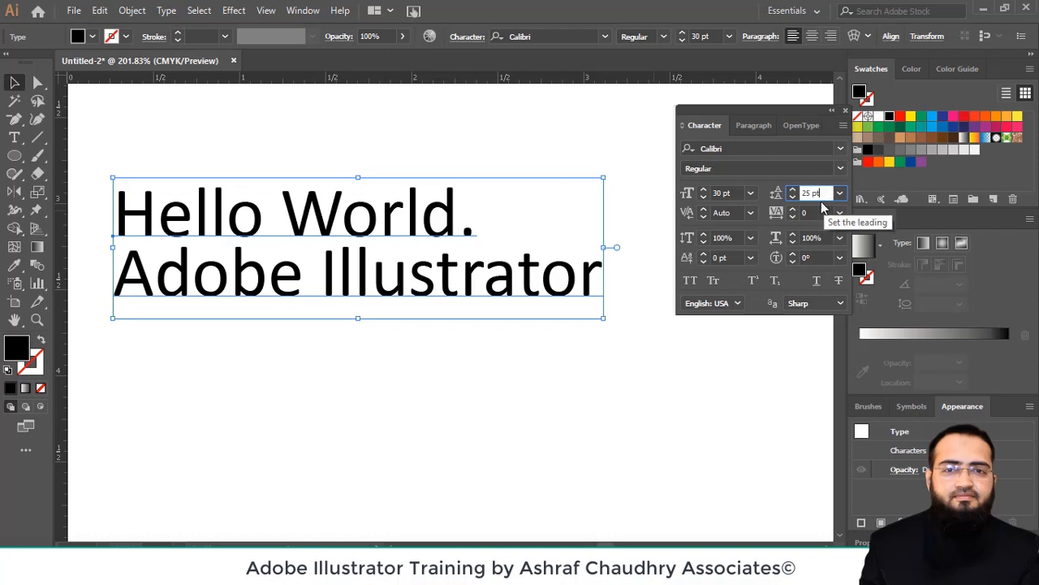
Step the leading down to 21 pt and up to 29 pt, and choose the preset leading of 21 pt.
scroll(827, 188, down, 3)
scroll(827, 189, up, 7)
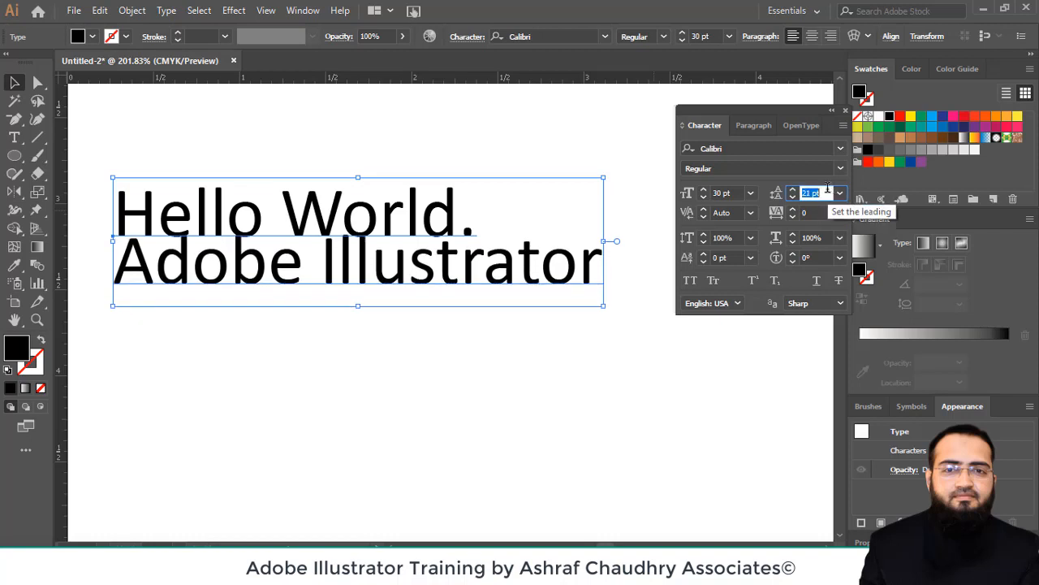
click(841, 195)
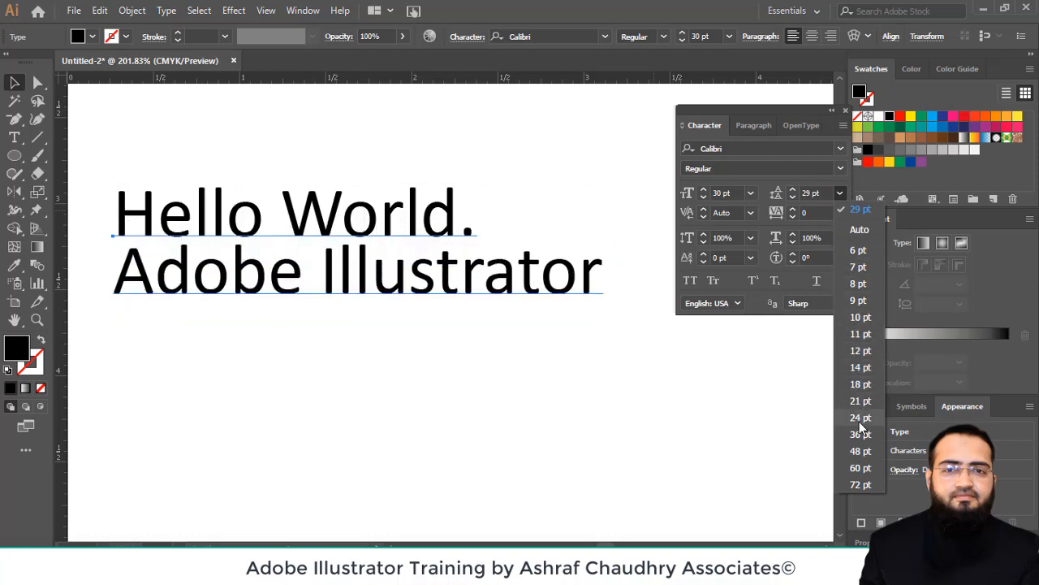
click(860, 401)
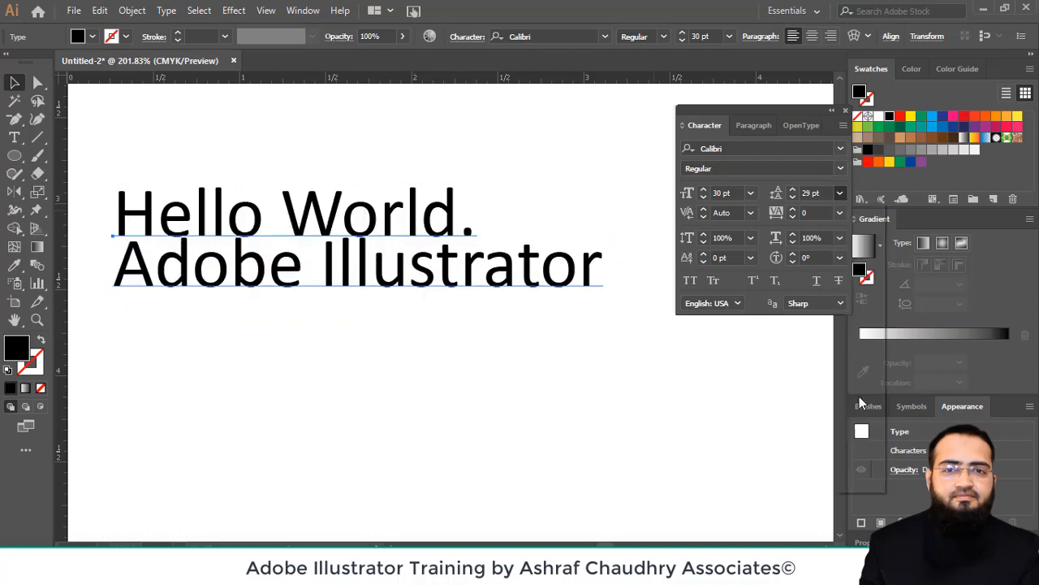
Set the leading of the two text lines to 20 pt and raise it to 22 pt.
click(826, 192)
text(20)
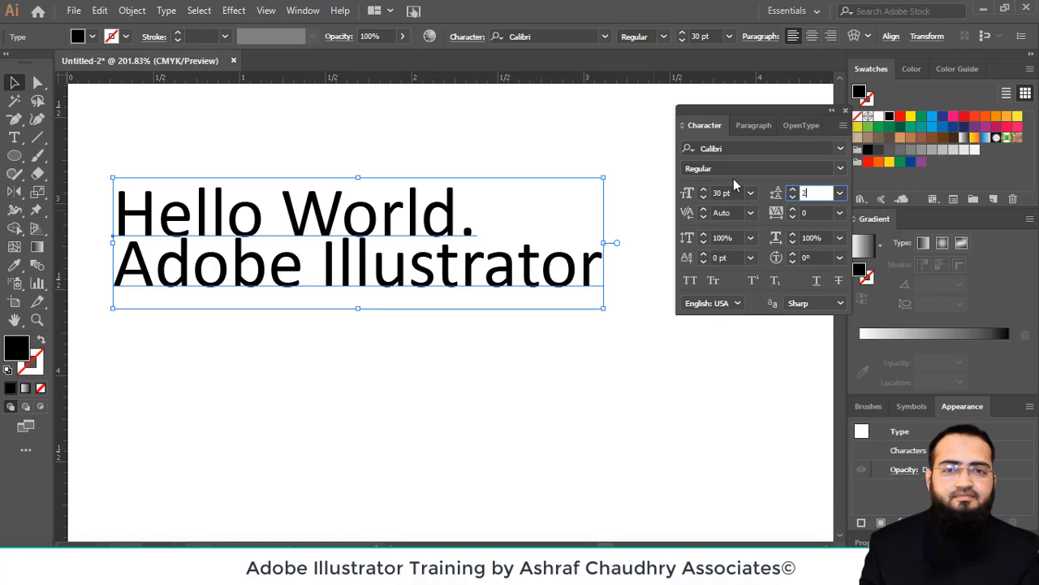
click(734, 212)
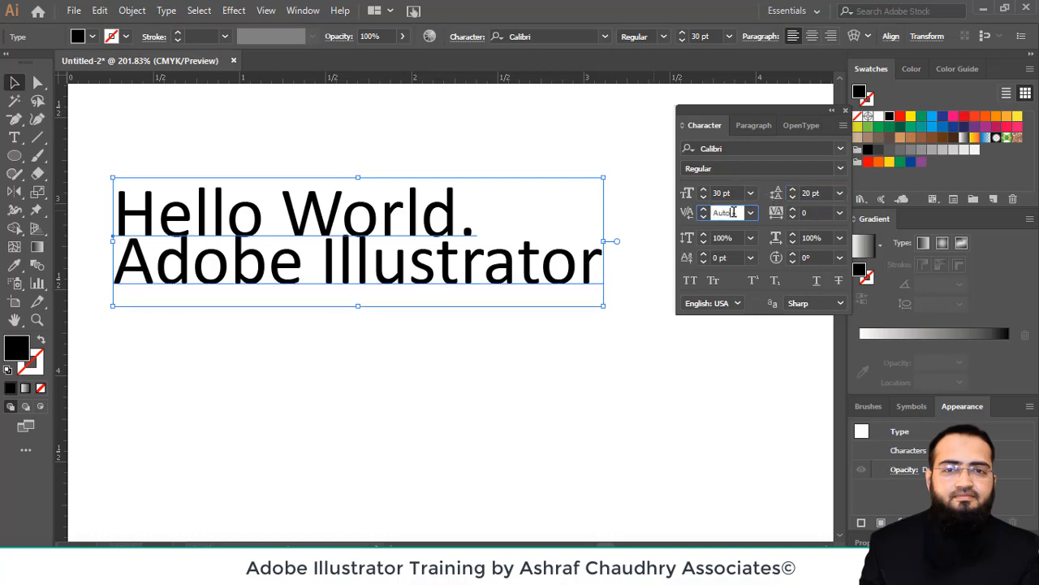
click(830, 195)
key(Up)
key(Up)
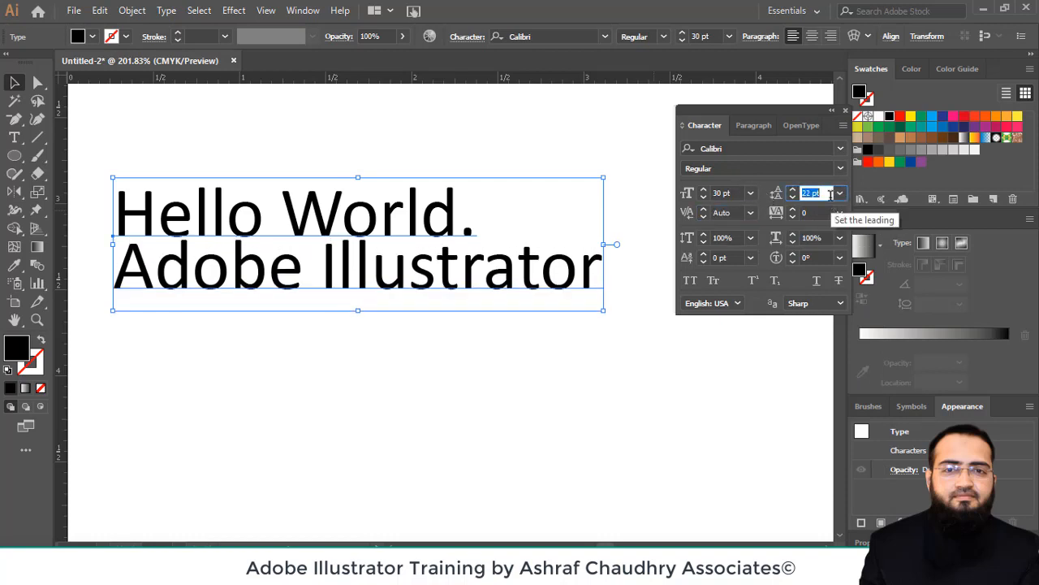
Raise the leading of the two text lines to 23 pt, and widen the tracking to 118 before resetting it to 0.
key(Up)
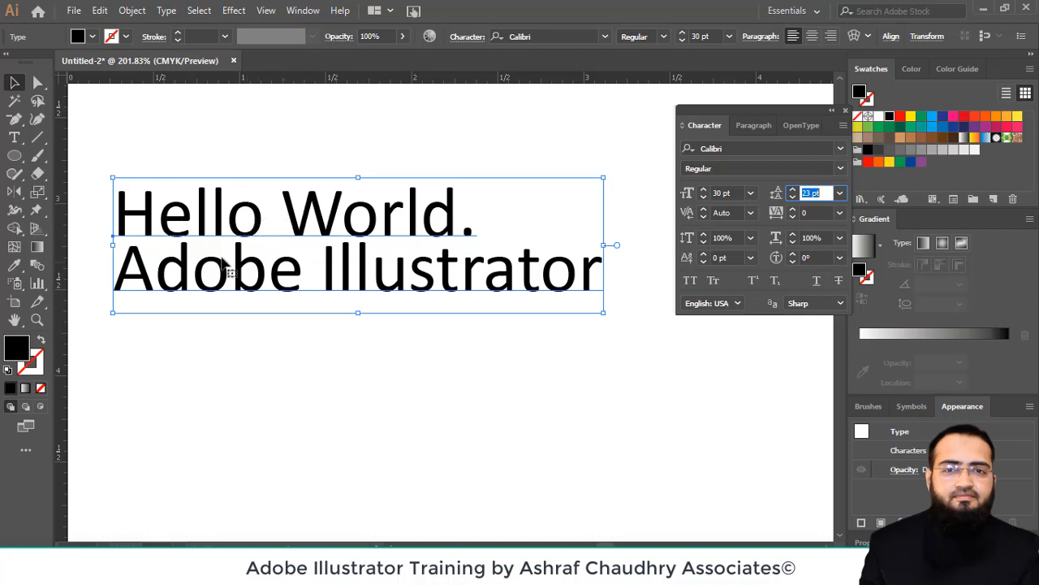
click(824, 212)
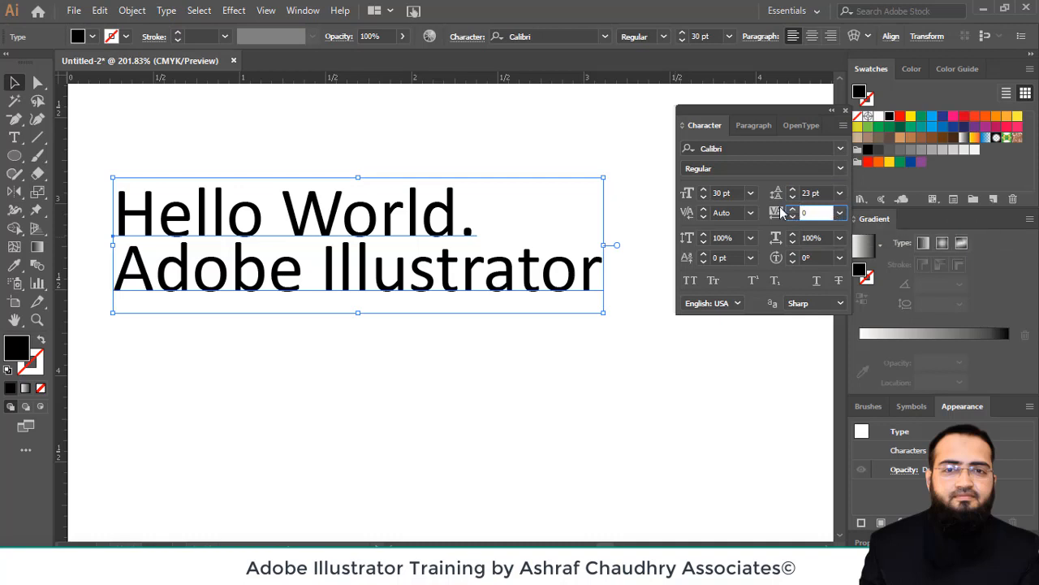
click(793, 208)
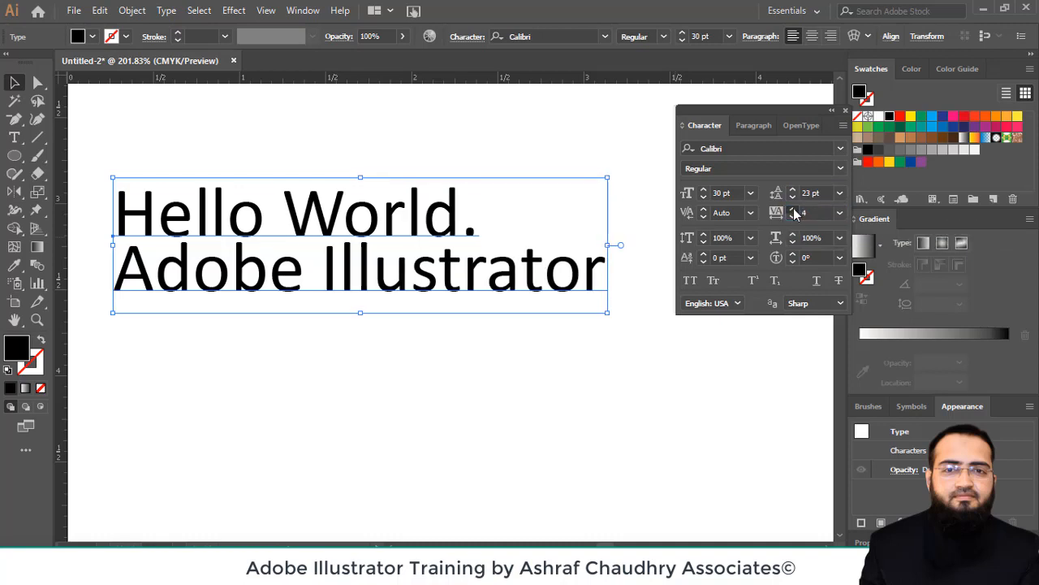
click(793, 209)
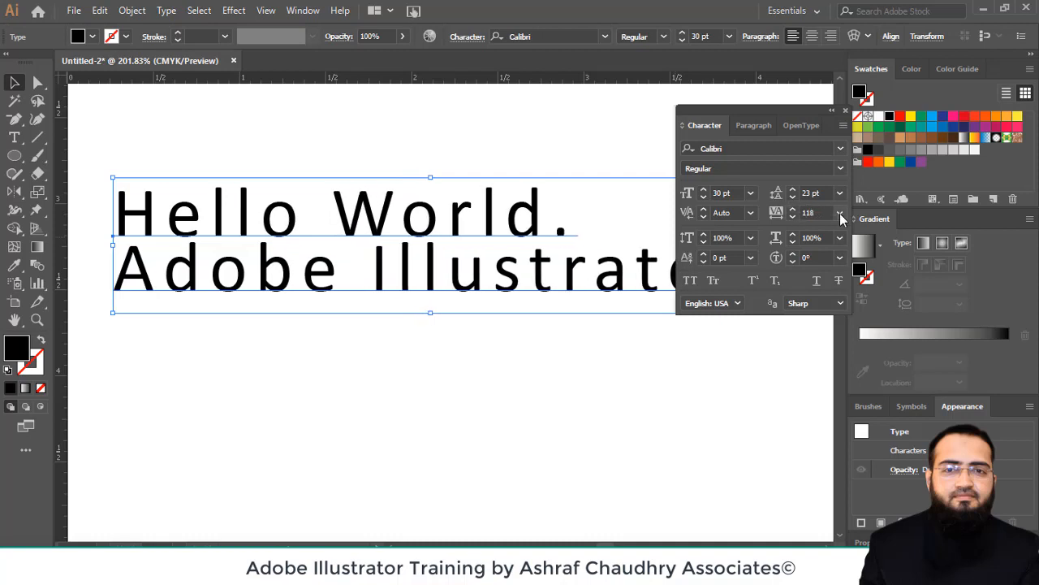
click(840, 213)
click(850, 331)
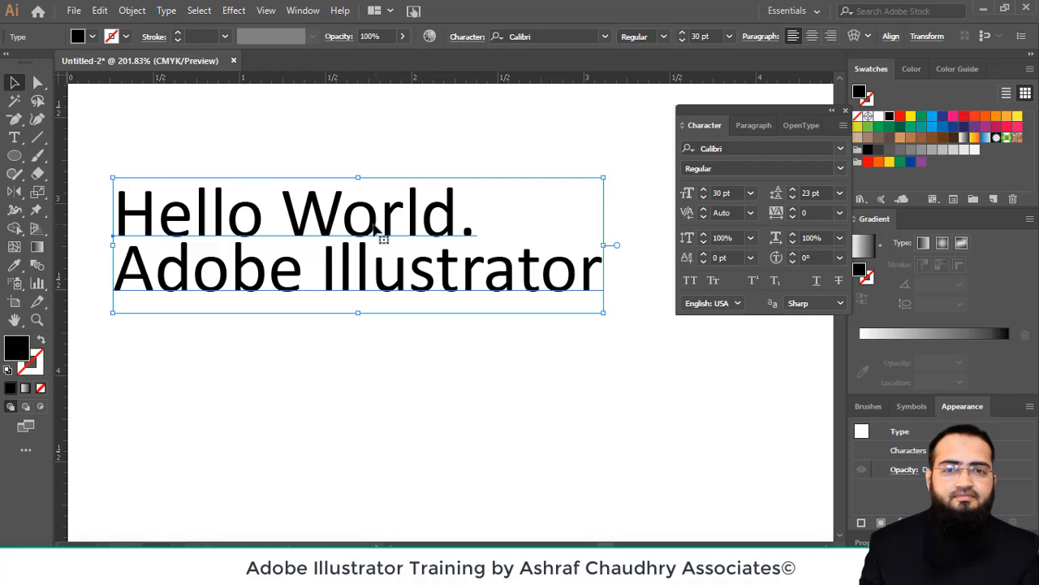
Try to set the kerning of the whole selected text object to 5.
click(749, 213)
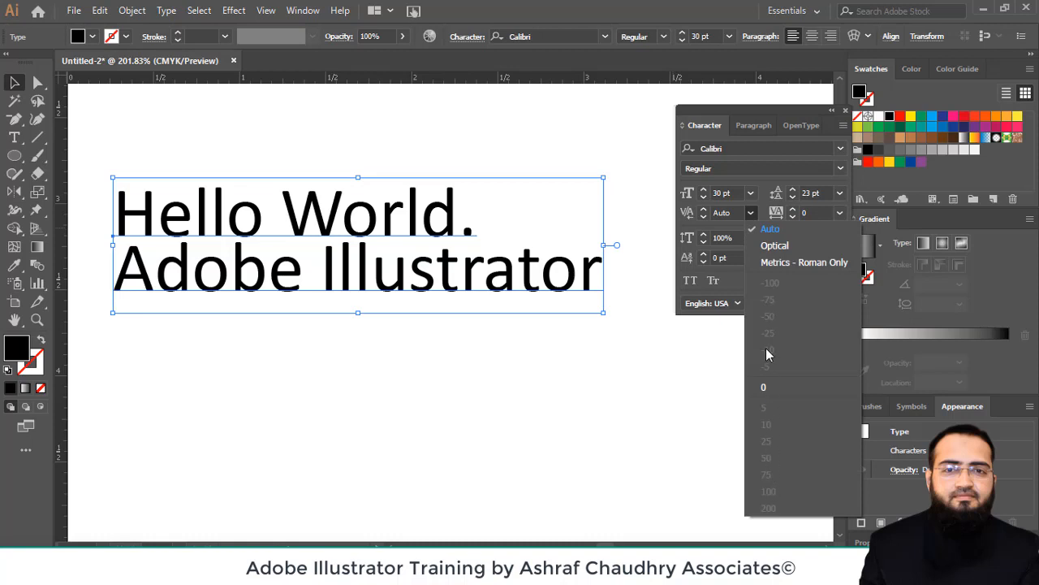
click(721, 213)
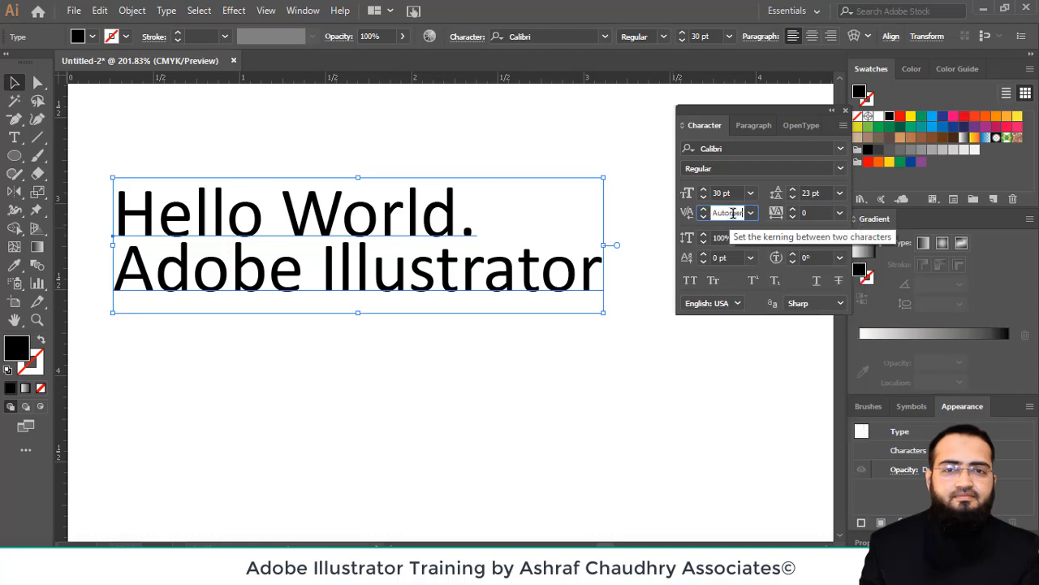
double_click(732, 212)
text(5)
key(Return)
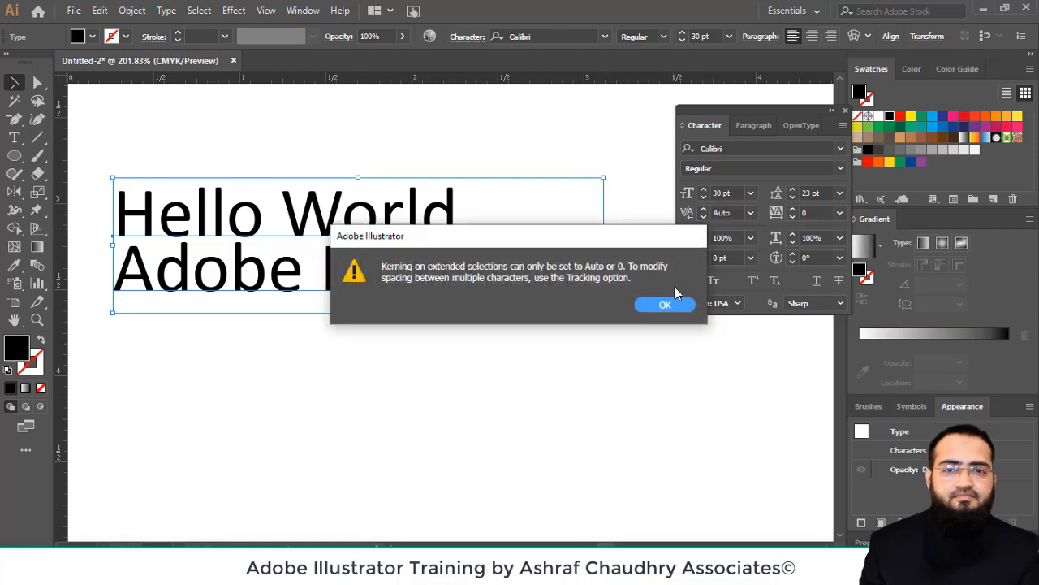
click(670, 310)
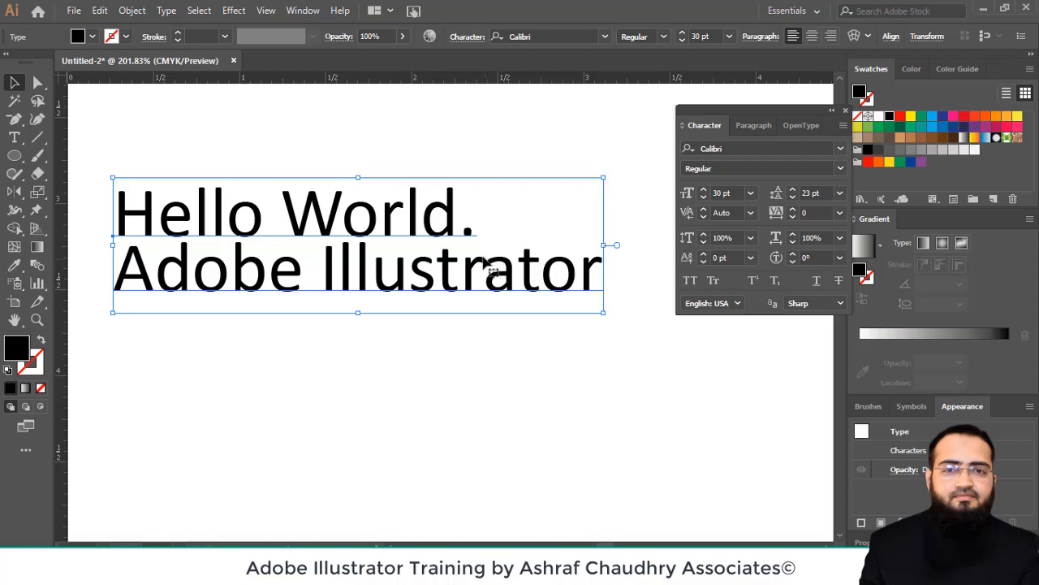
Set the kerning between the letters r and a in "Illustrator" to -5 and then to 0.
click(11, 140)
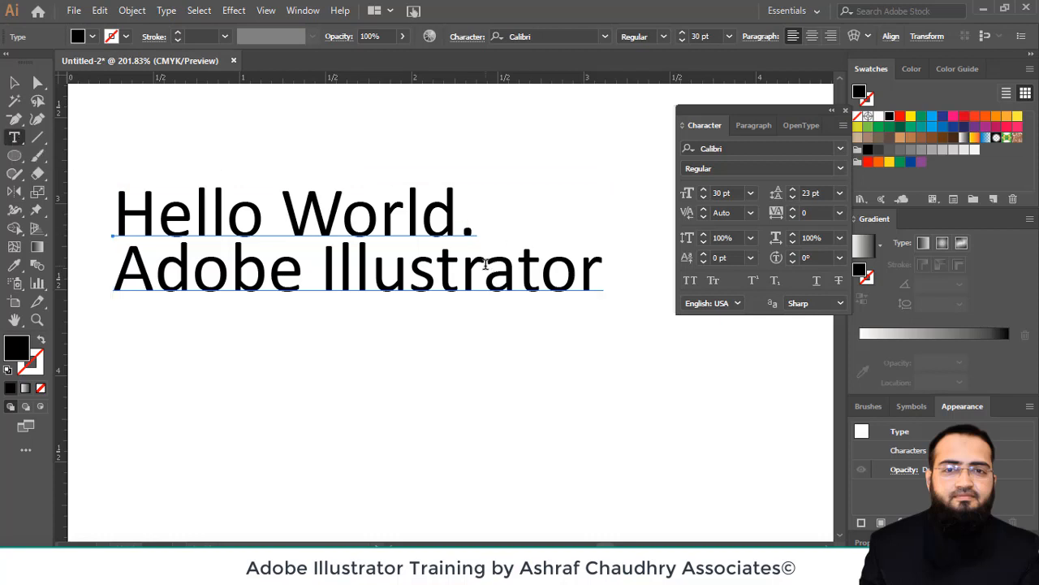
click(485, 264)
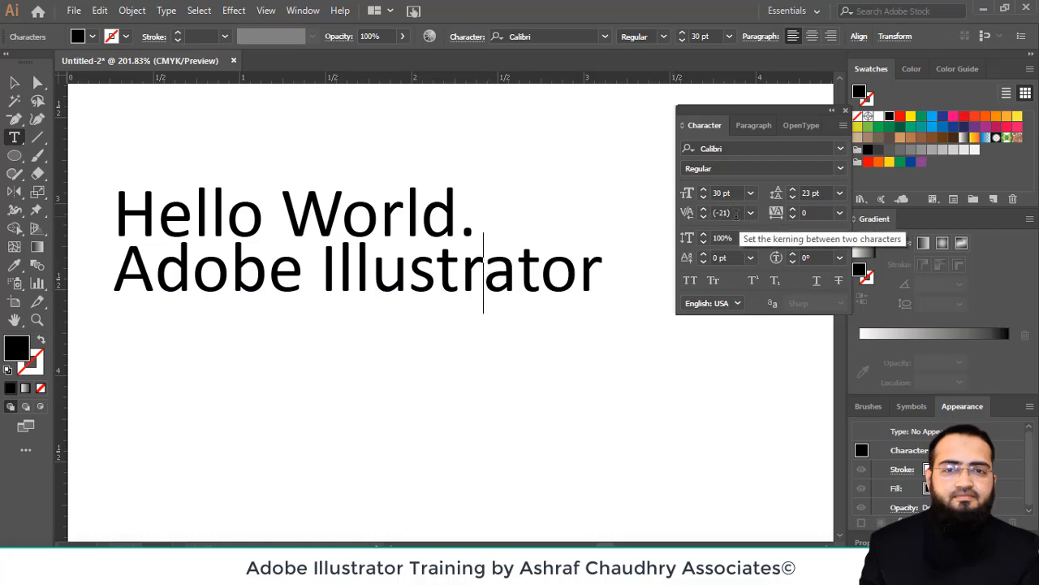
click(737, 213)
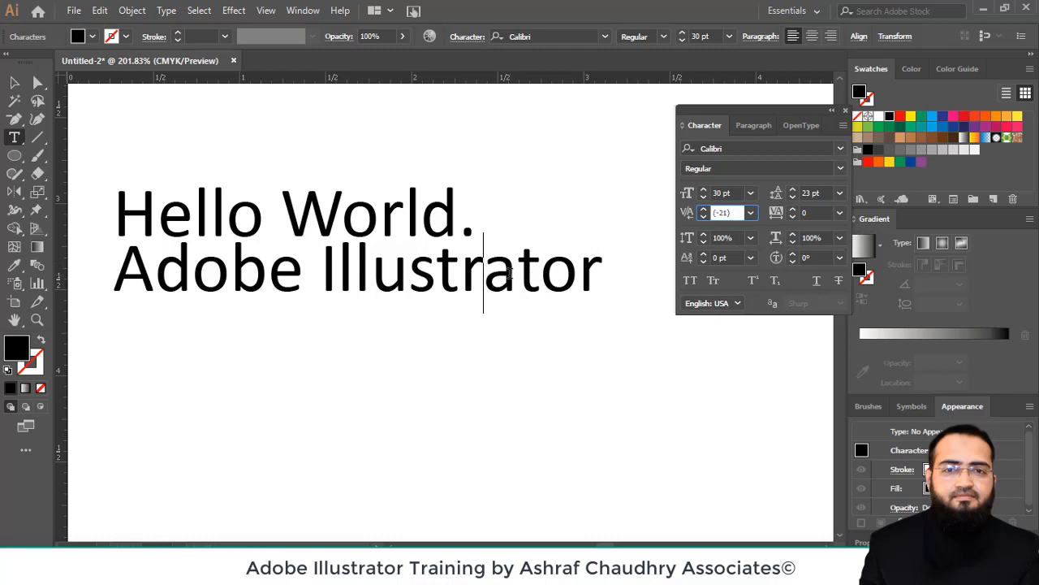
click(517, 272)
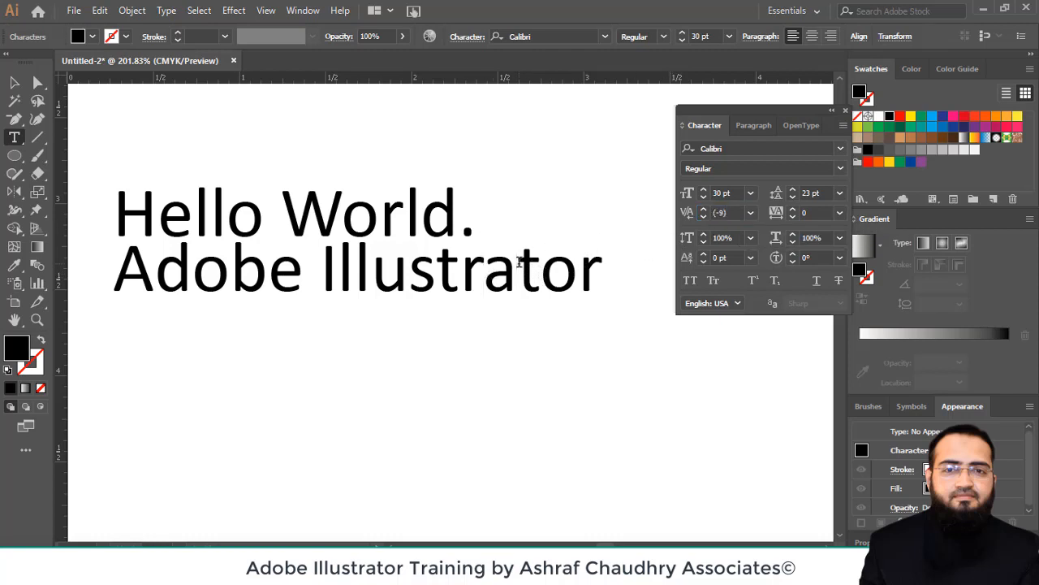
click(541, 268)
click(484, 271)
click(750, 213)
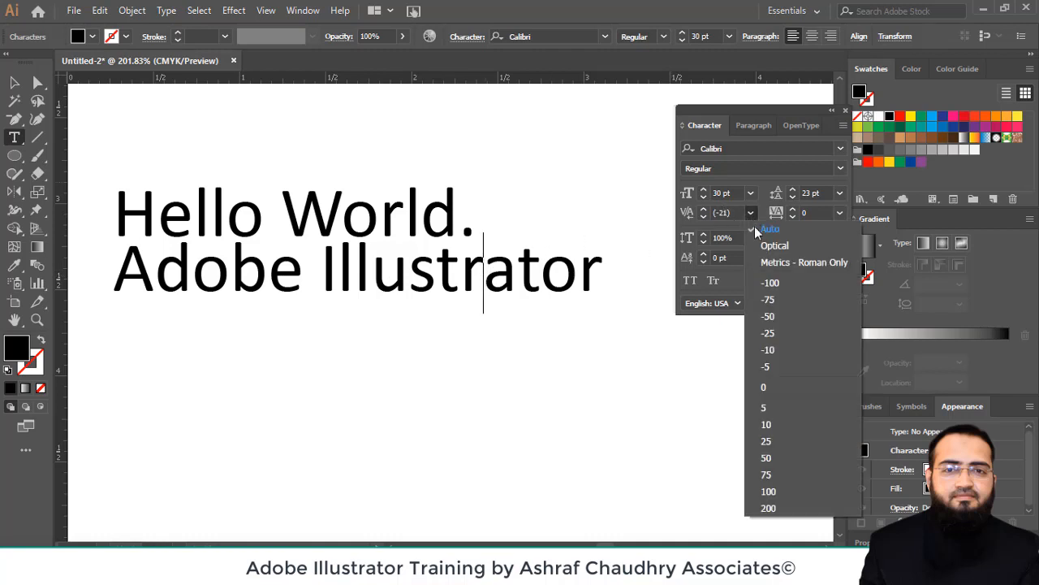
click(767, 367)
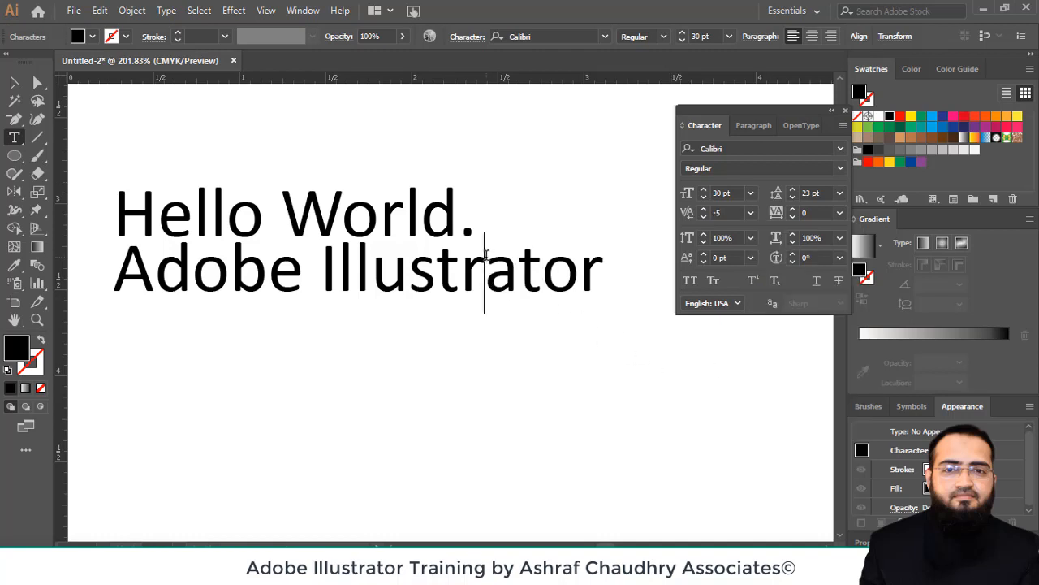
click(750, 213)
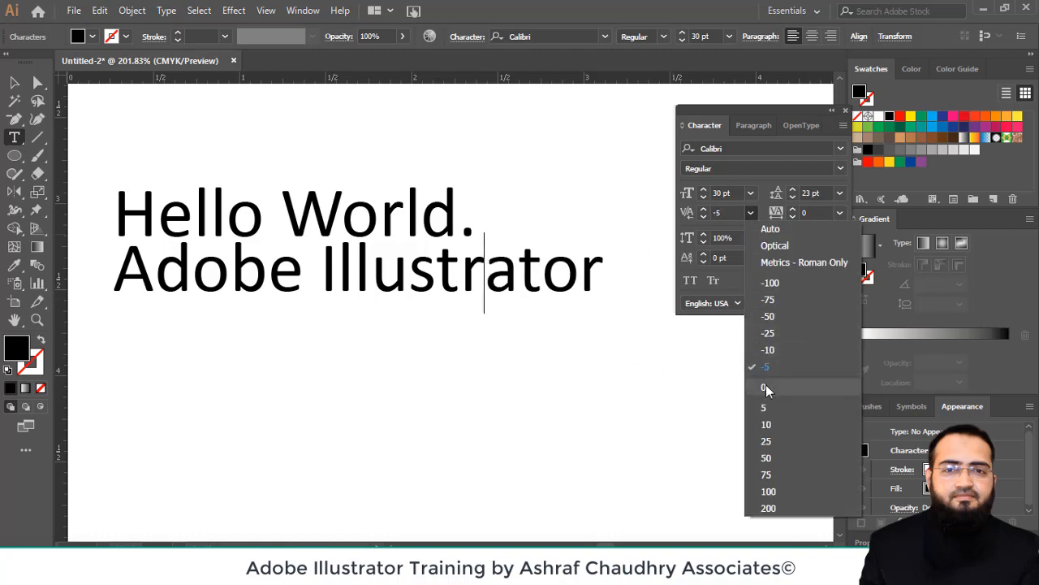
click(766, 384)
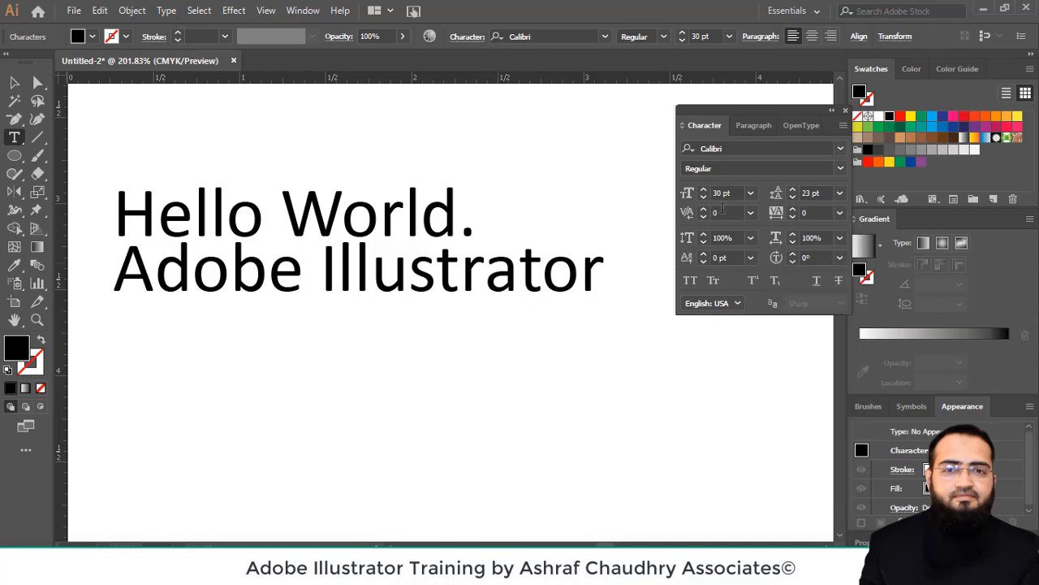
Increase the kerning between the r and a of "Illustrator" gradually to 52, and reset it to 0.
click(722, 214)
text(30)
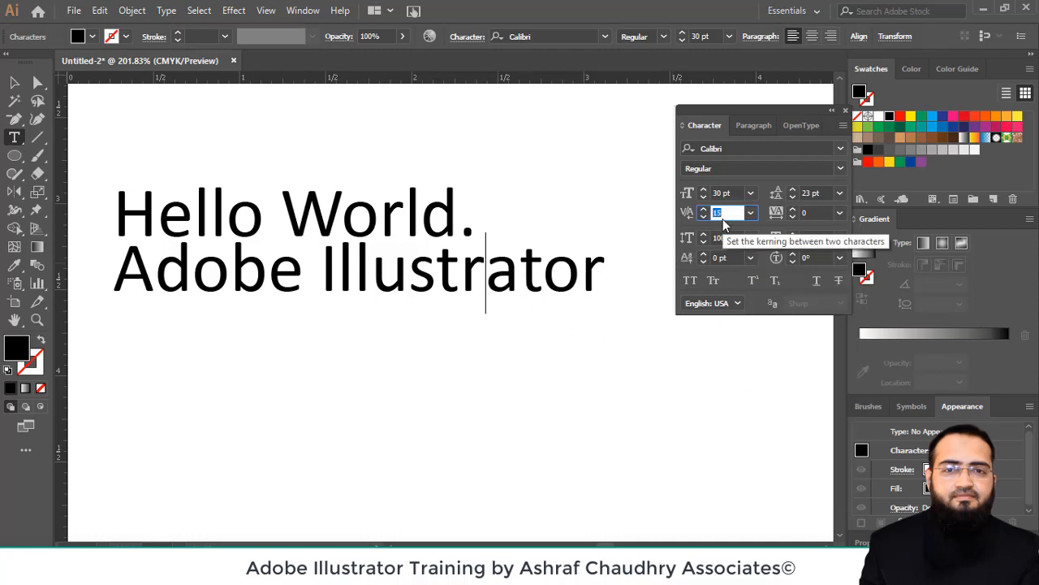
key(Return)
scroll(723, 218, up, 20)
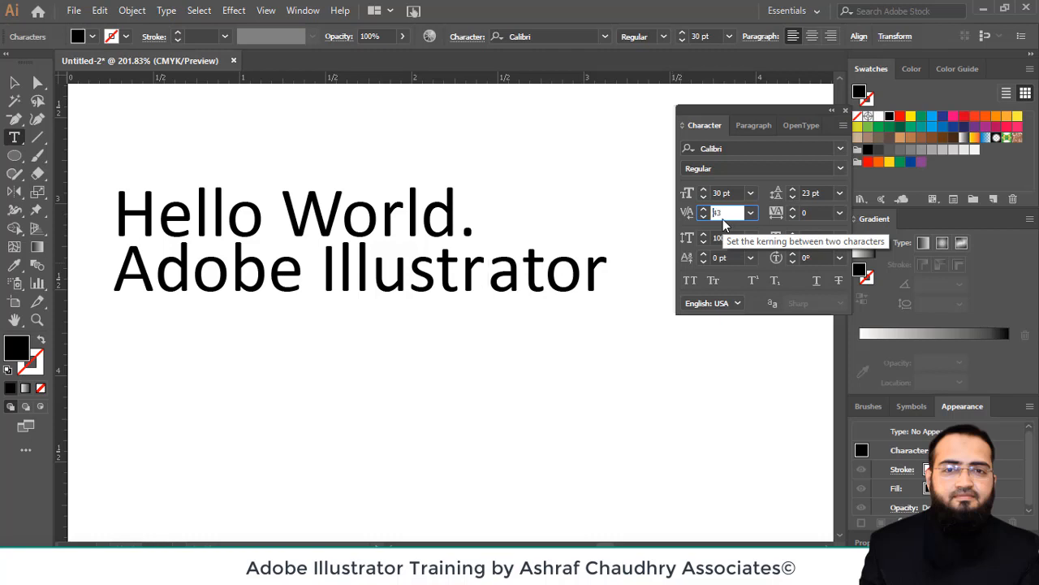
scroll(723, 222, up, 1)
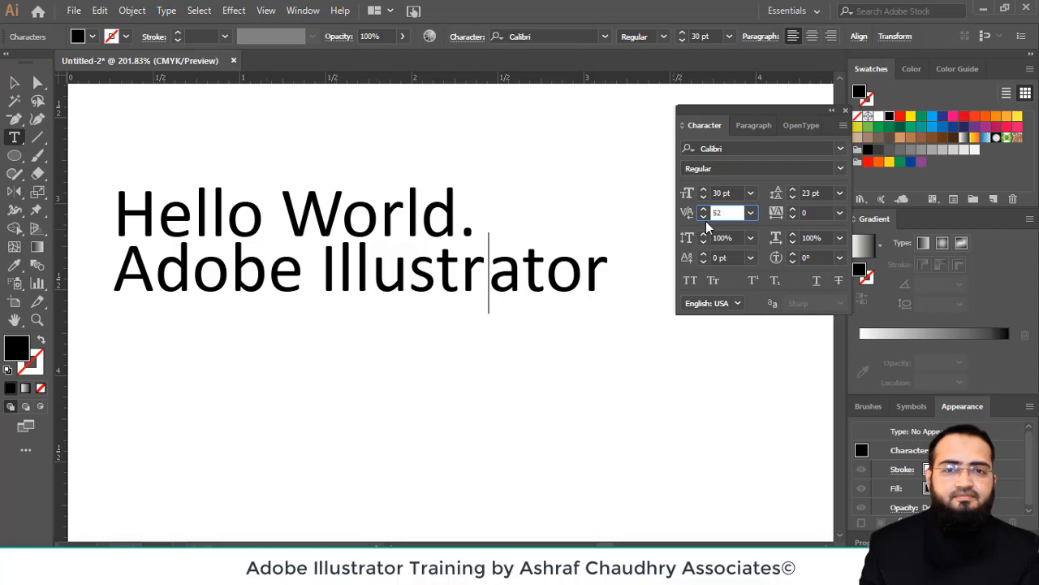
click(751, 214)
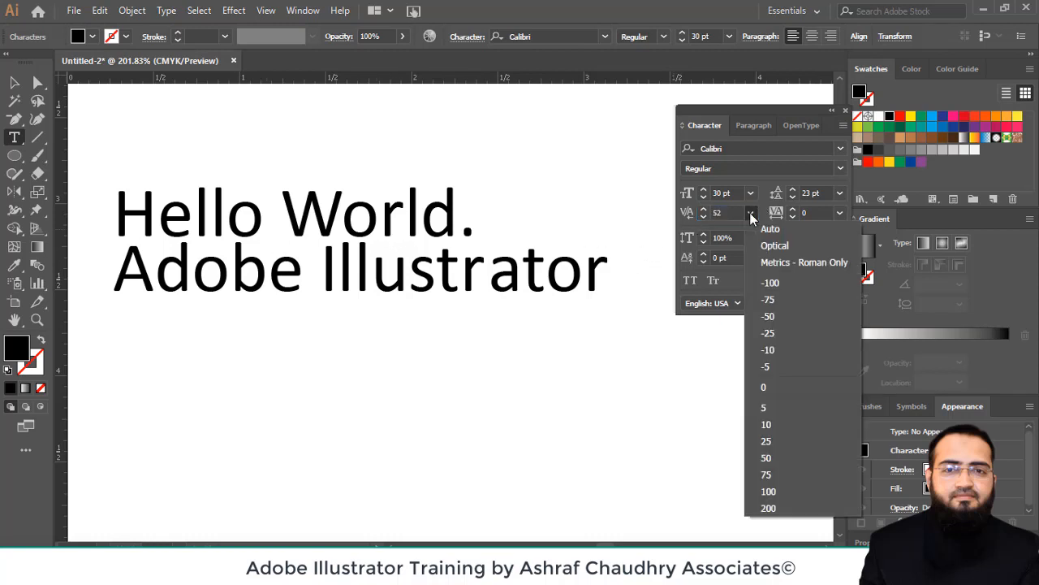
click(774, 387)
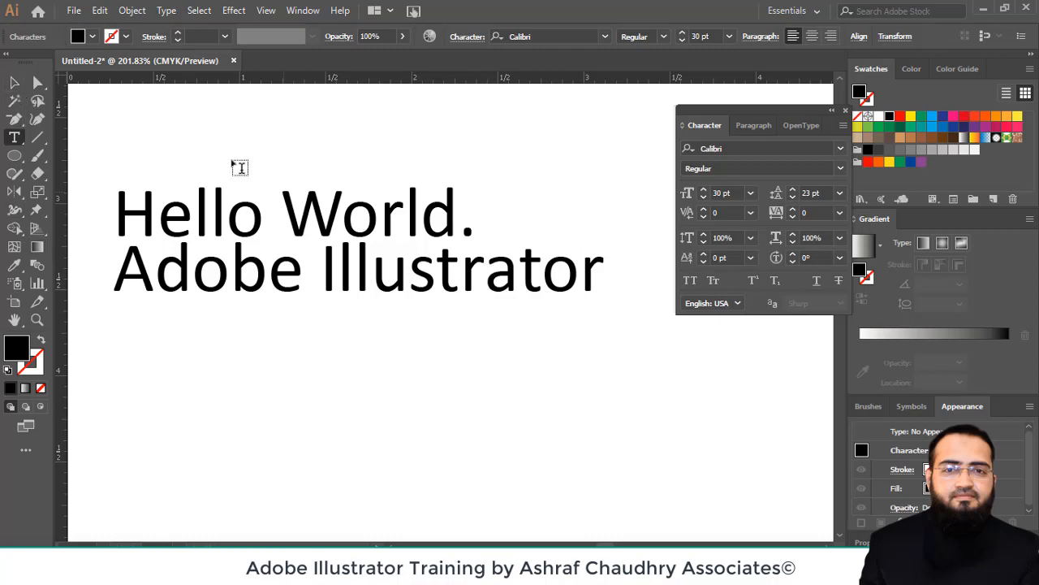
Stretch the whole text object to a vertical scale of 127%, and restore it to 100%.
click(13, 86)
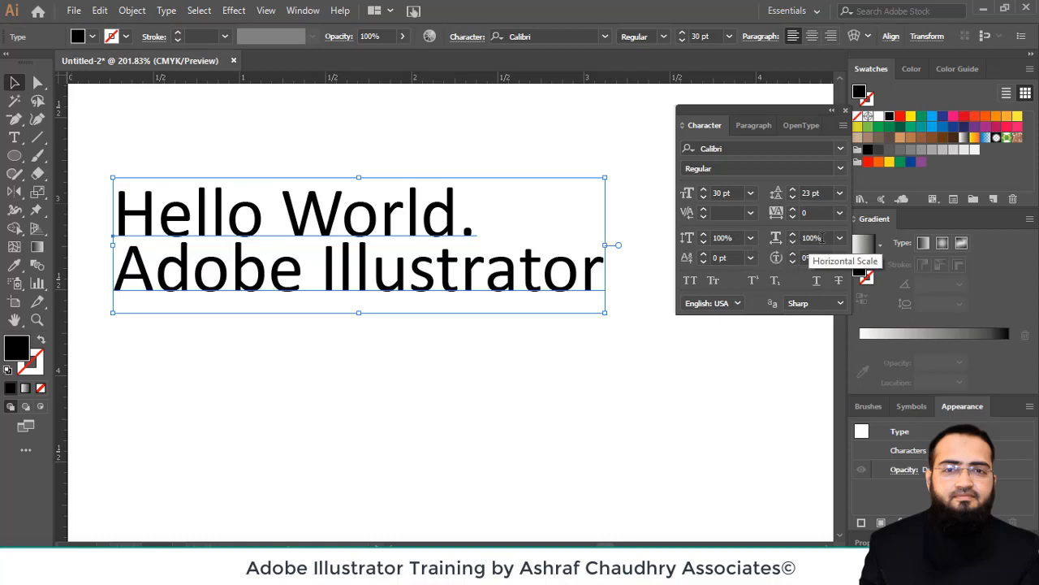
click(703, 234)
drag(705, 238, 704, 238)
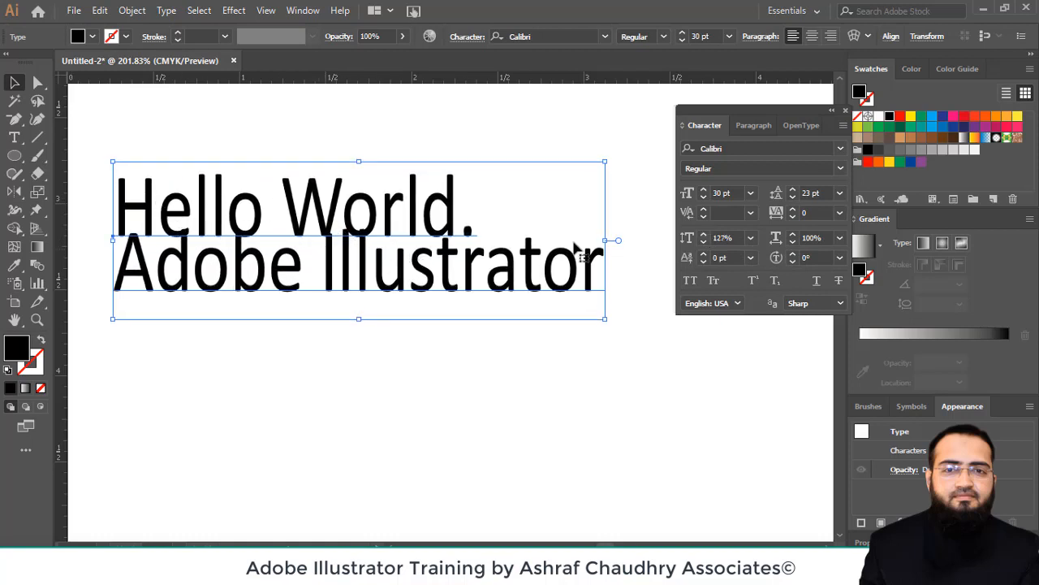
click(751, 238)
click(771, 318)
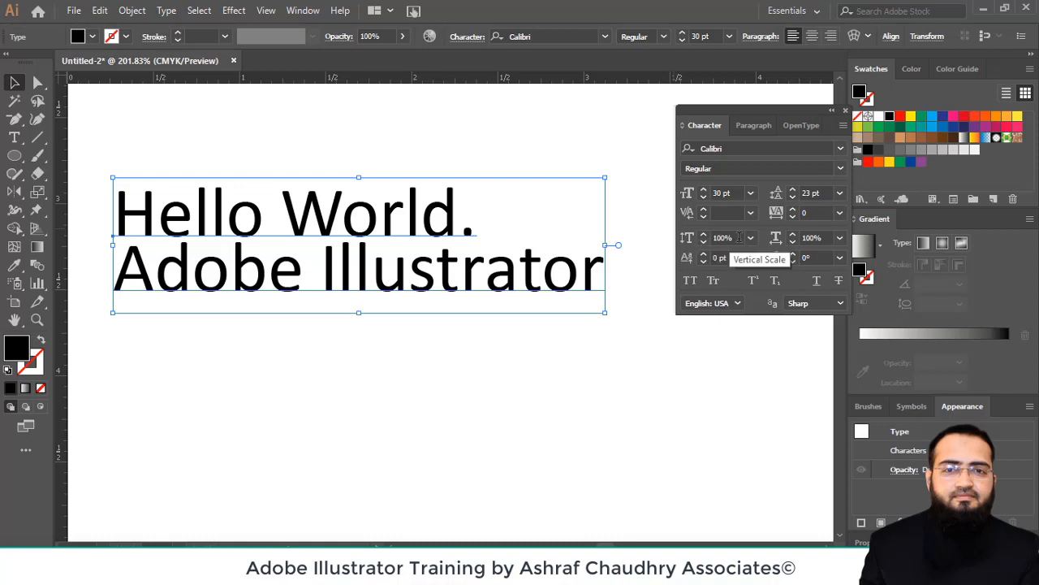
Widen the text to a horizontal scale of 119%, and step it back down to 100%.
click(830, 237)
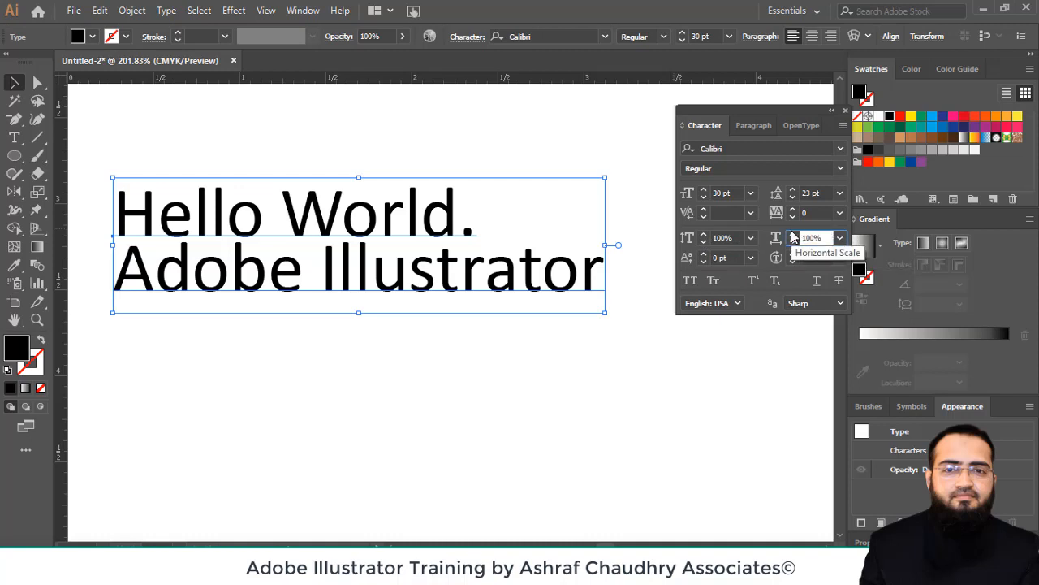
click(793, 237)
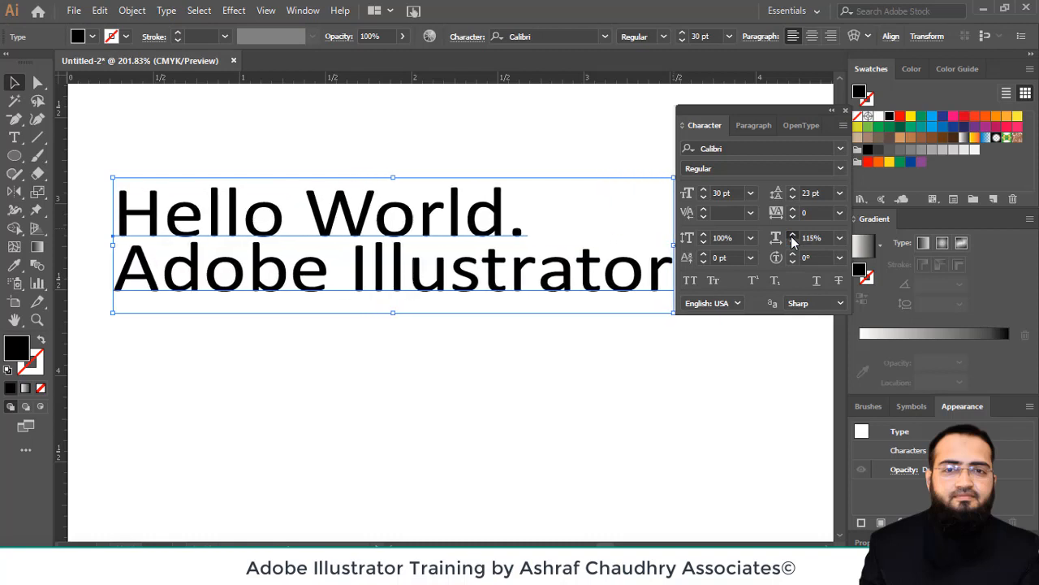
click(793, 236)
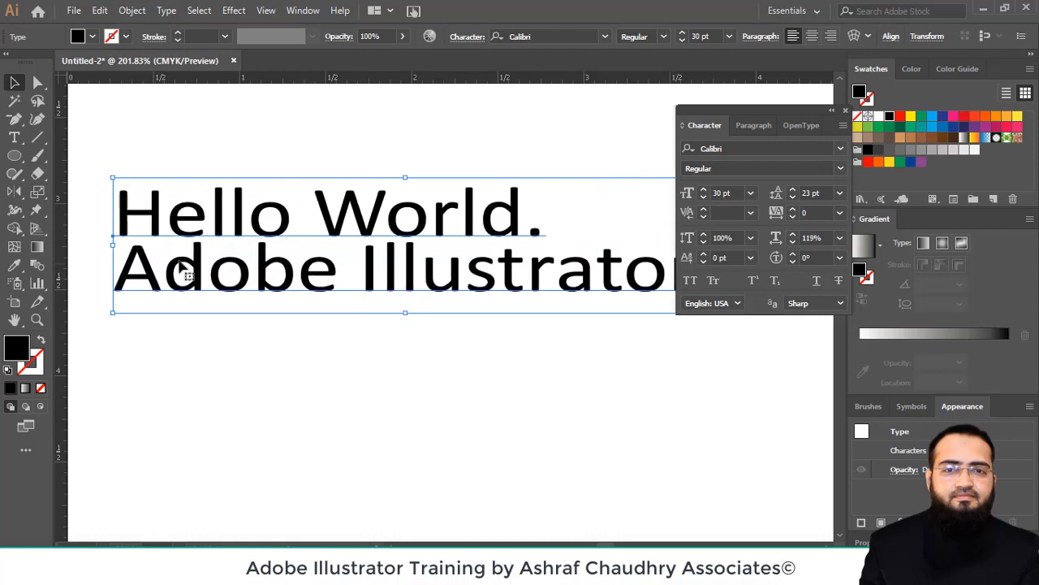
click(791, 243)
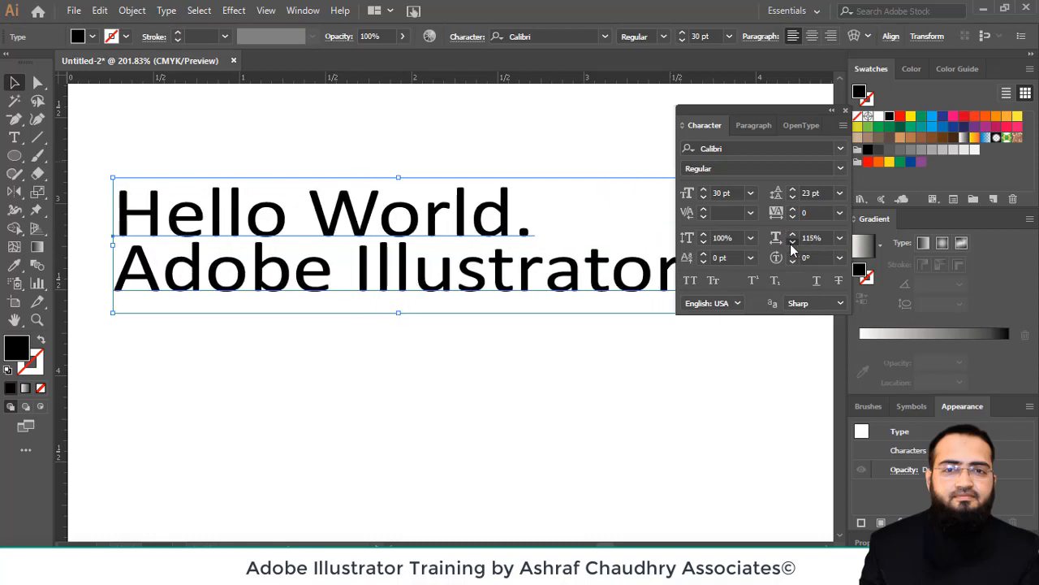
click(792, 243)
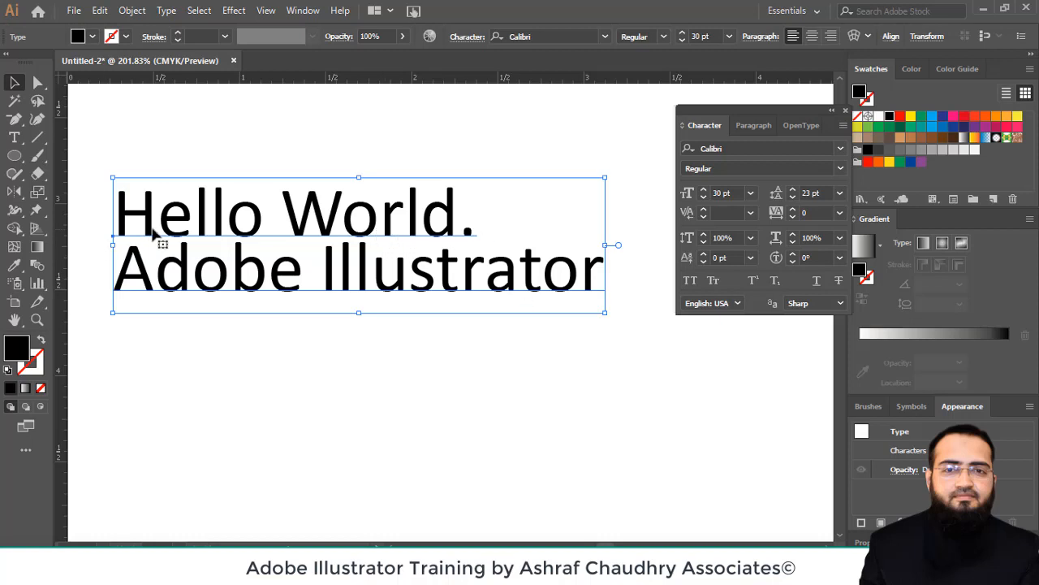
Raise the letter e of "Hello" with an 11 pt baseline shift, lower it to -3 pt, and reset it to 0 pt.
click(14, 138)
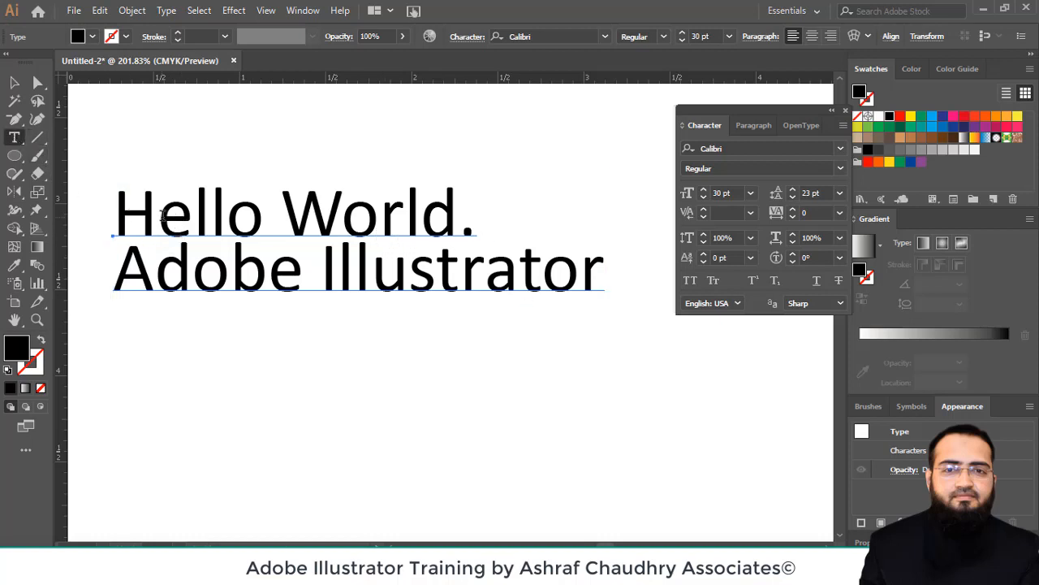
drag(159, 213, 194, 213)
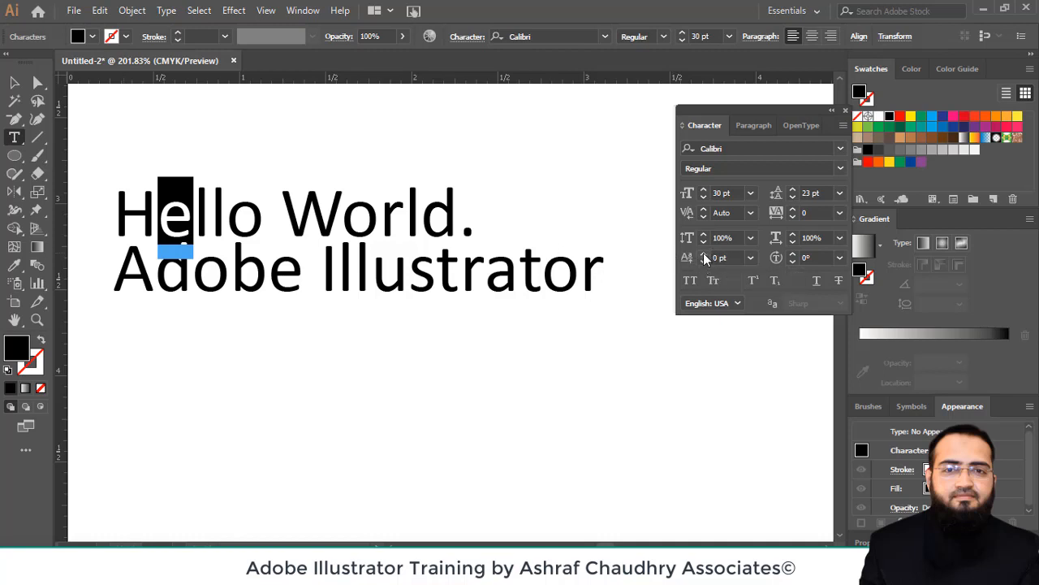
click(703, 253)
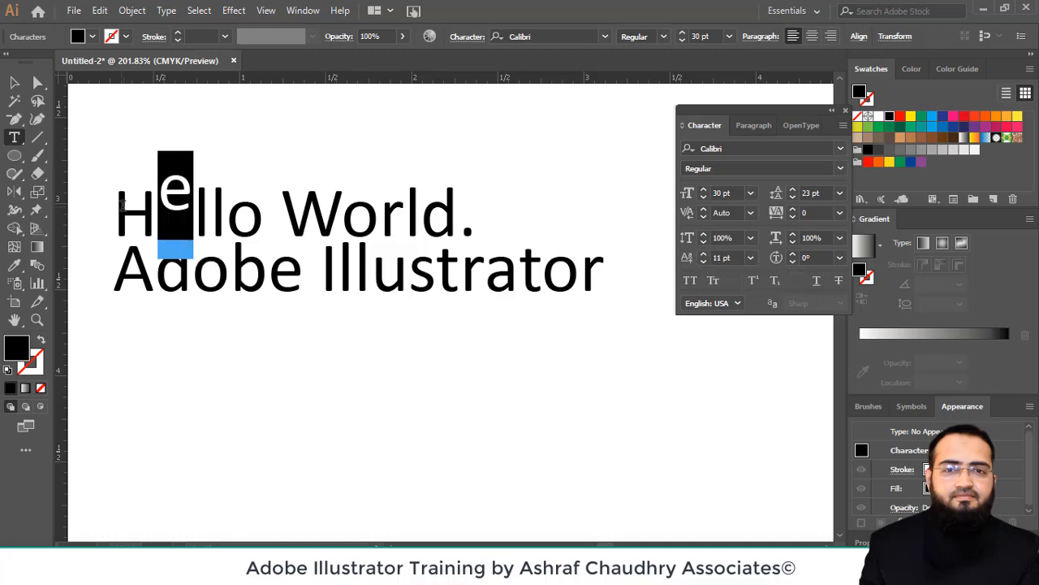
click(702, 263)
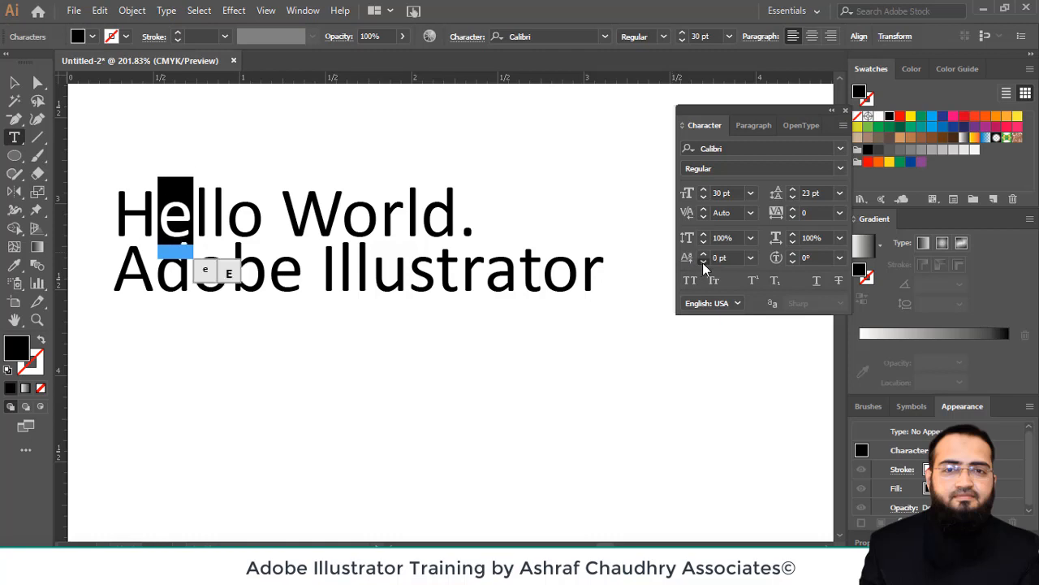
click(702, 263)
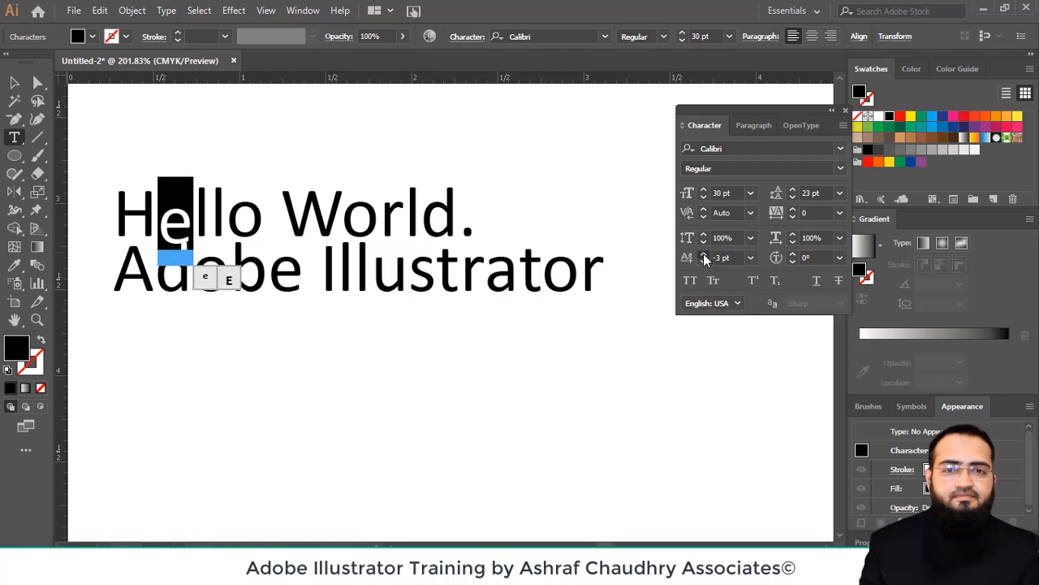
click(703, 253)
click(703, 254)
click(704, 261)
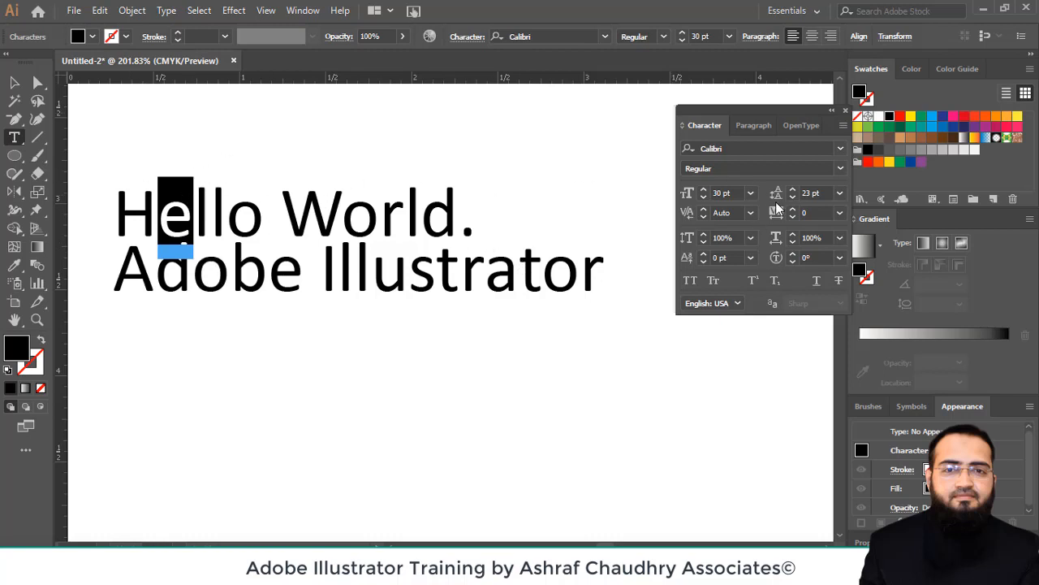
Rotate the letter e of "Hello" by 5° with character rotation, and return it to 0°.
click(792, 254)
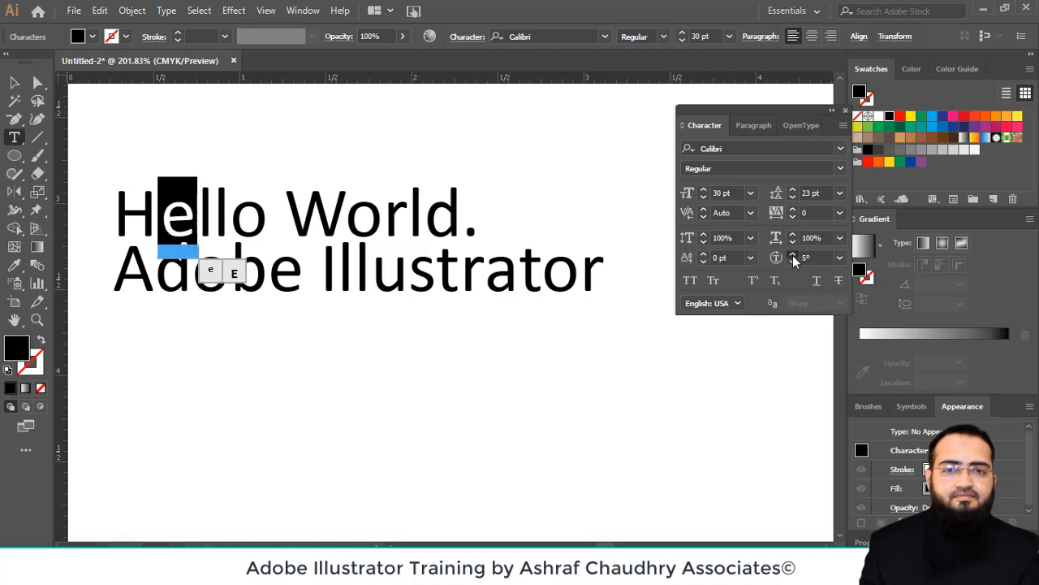
drag(793, 255, 793, 260)
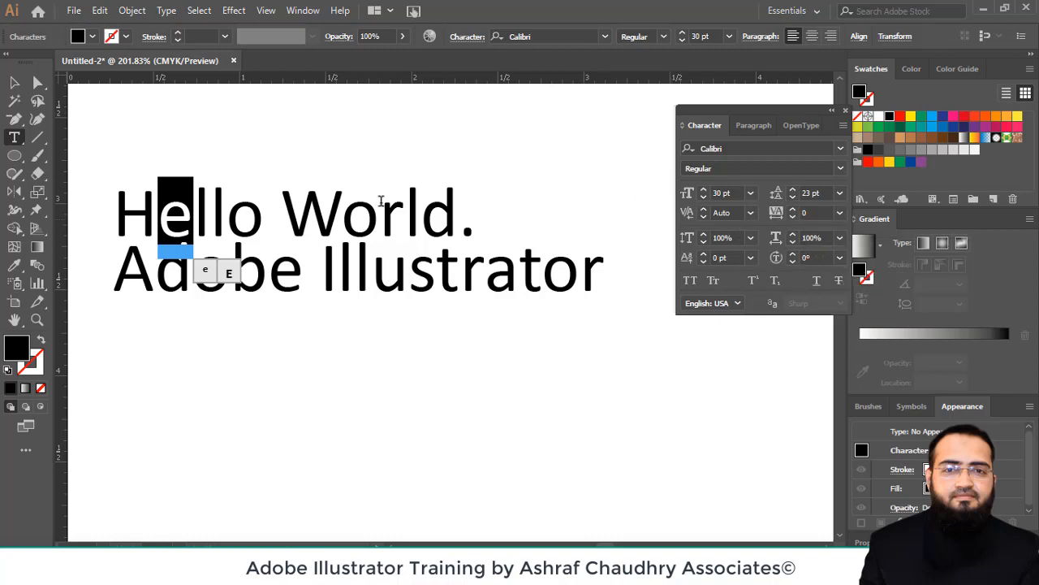
click(13, 82)
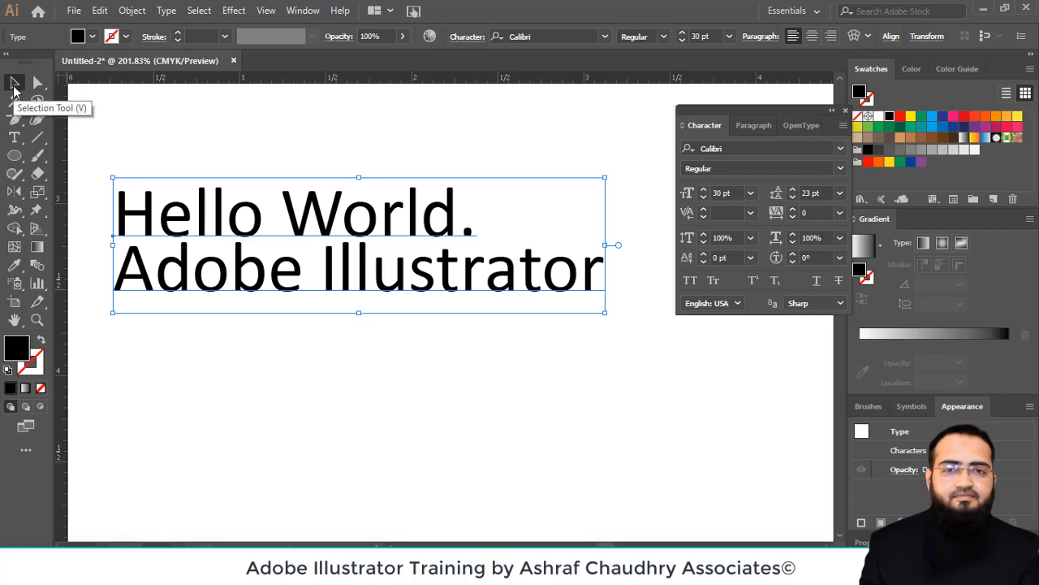
Turn All Caps on for the whole "Hello World. Adobe Illustrator" text object, and turn it off again.
click(14, 138)
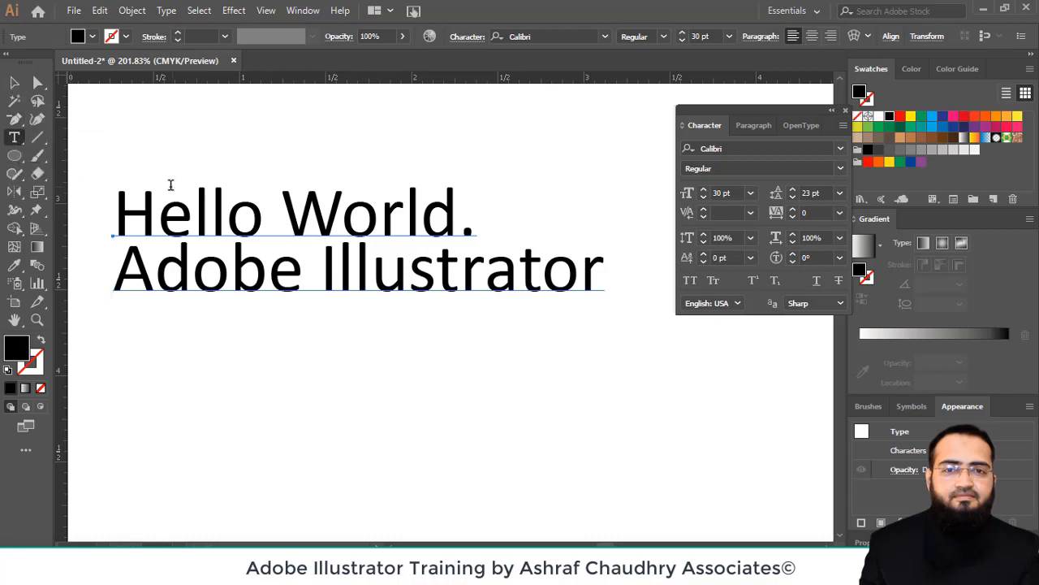
click(14, 83)
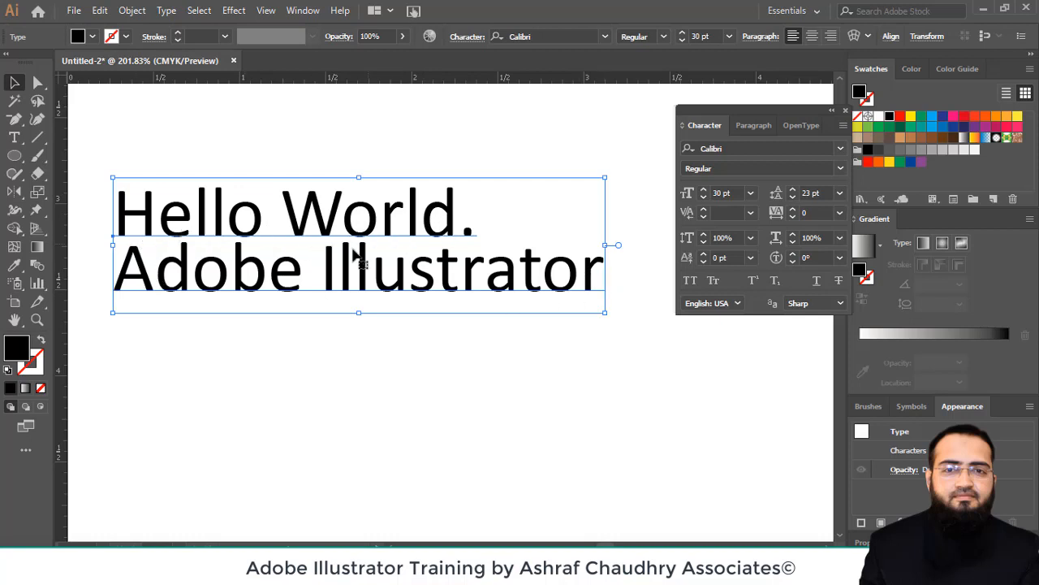
click(690, 281)
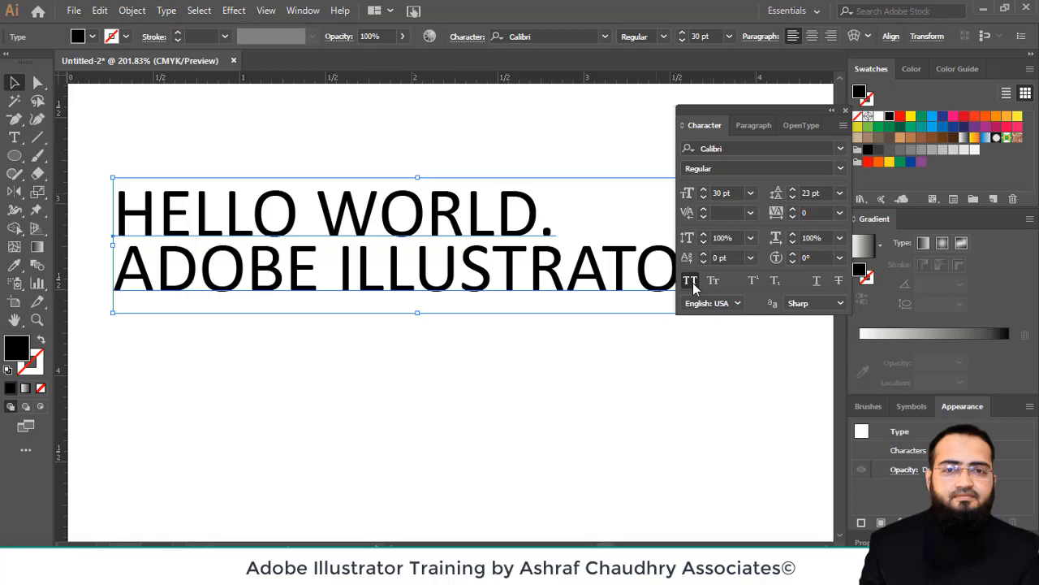
click(691, 281)
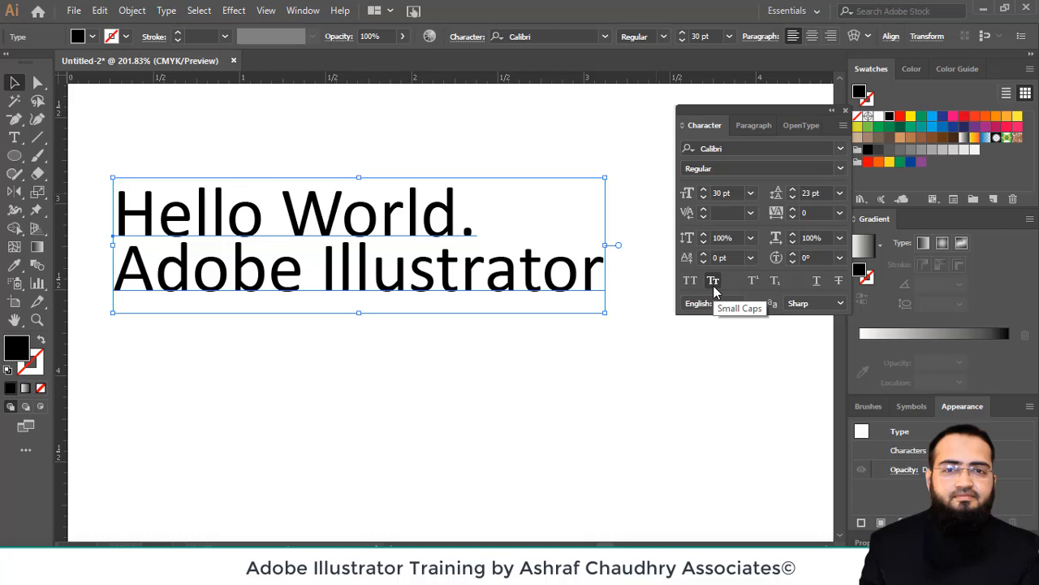
Apply Small Caps and Underline to the whole "Hello World. Adobe Illustrator" text object.
click(713, 281)
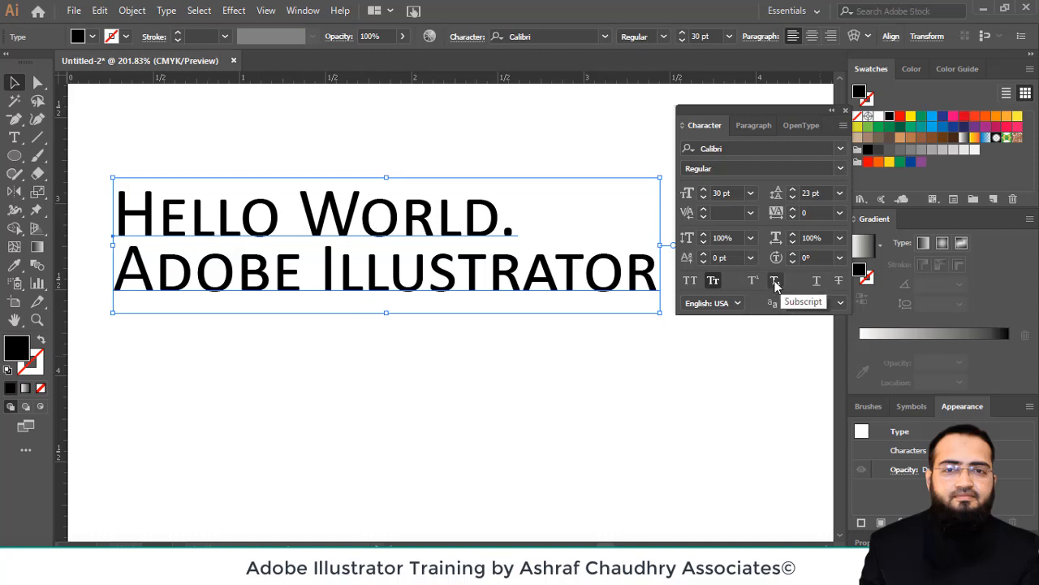
click(817, 282)
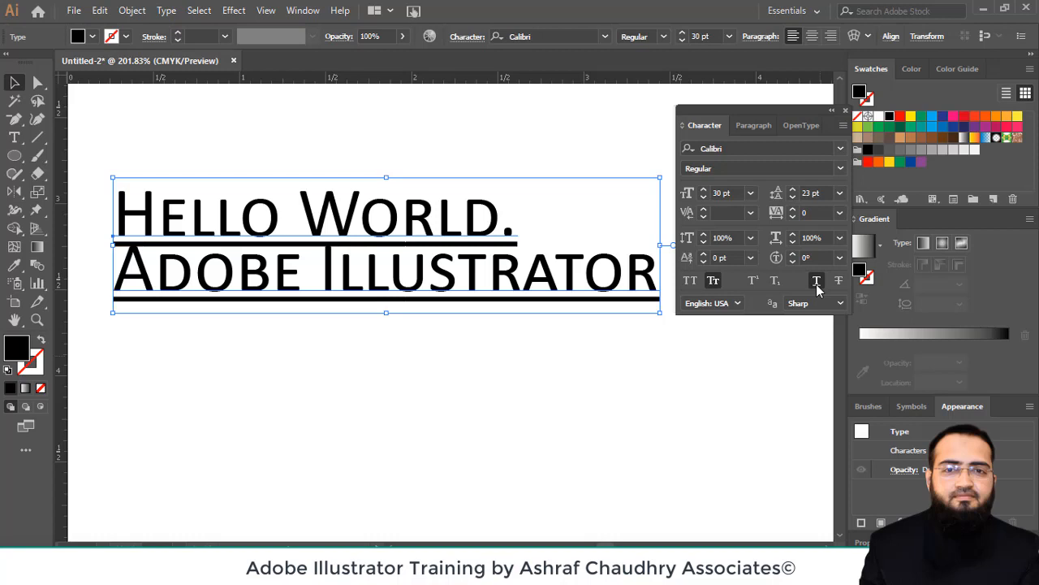
Set the underlined text's leading to 30 pt, and switch Strikethrough on and back off.
click(791, 189)
click(791, 190)
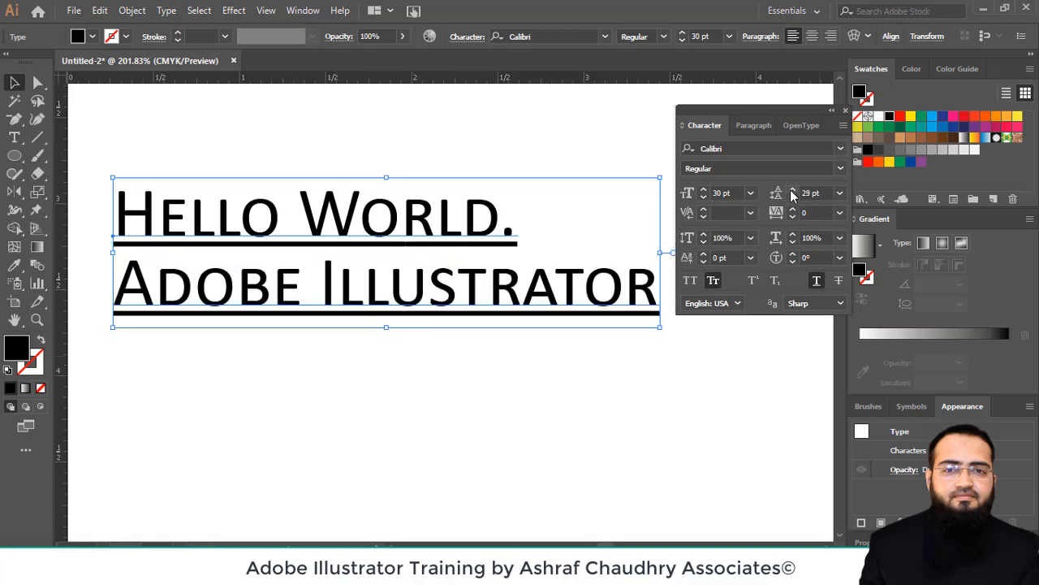
click(791, 190)
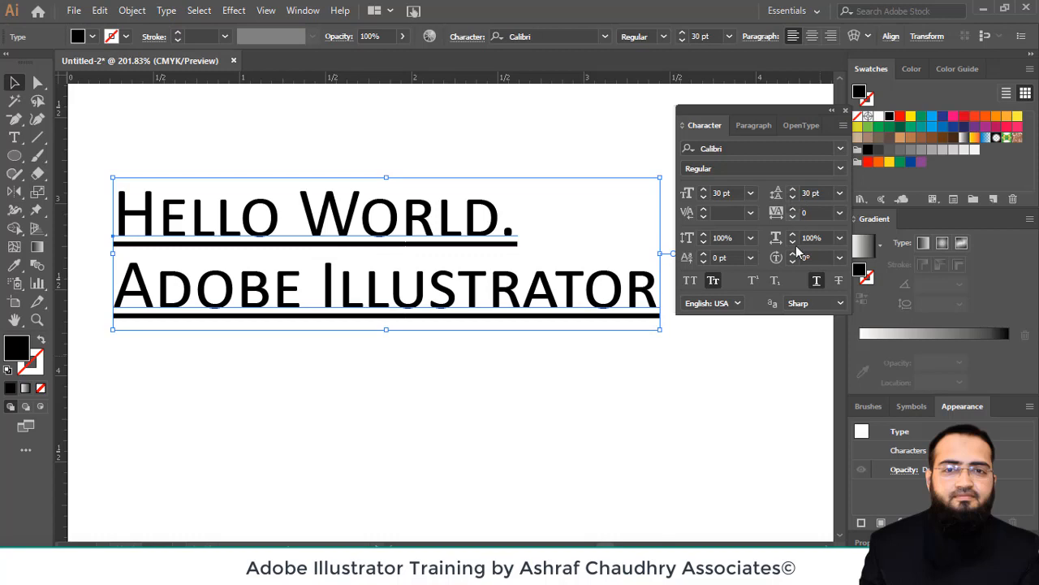
click(837, 284)
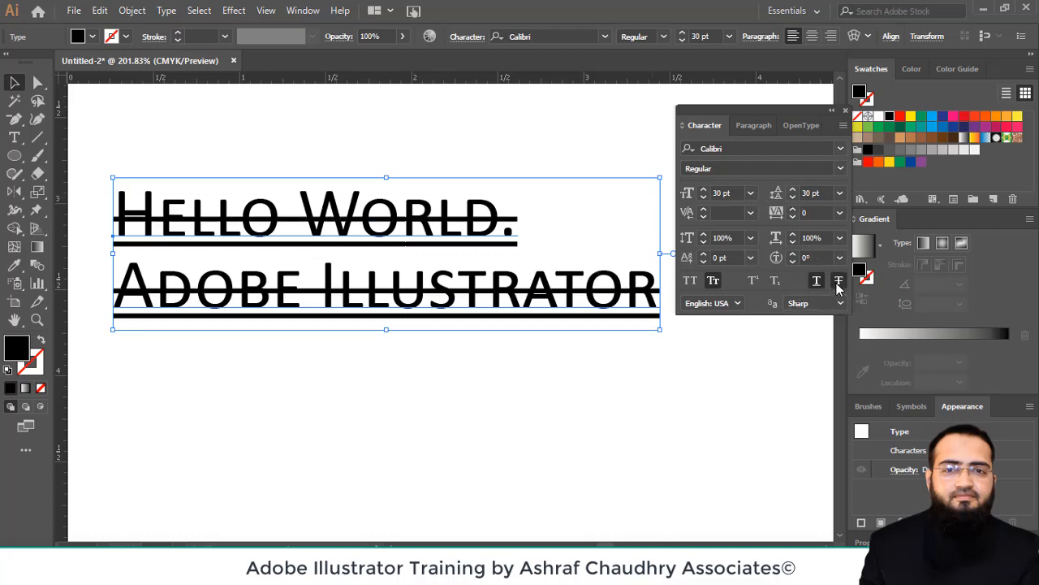
click(838, 285)
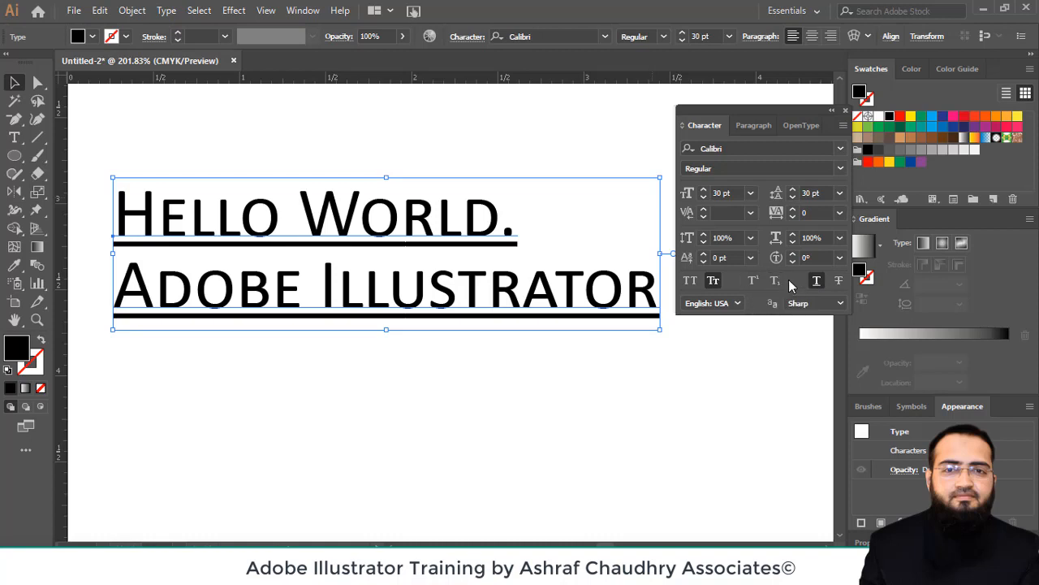
Add a new point text with the placeholder "Lorem ipsum" and move it clear below the "Adobe Illustrator" line.
click(10, 135)
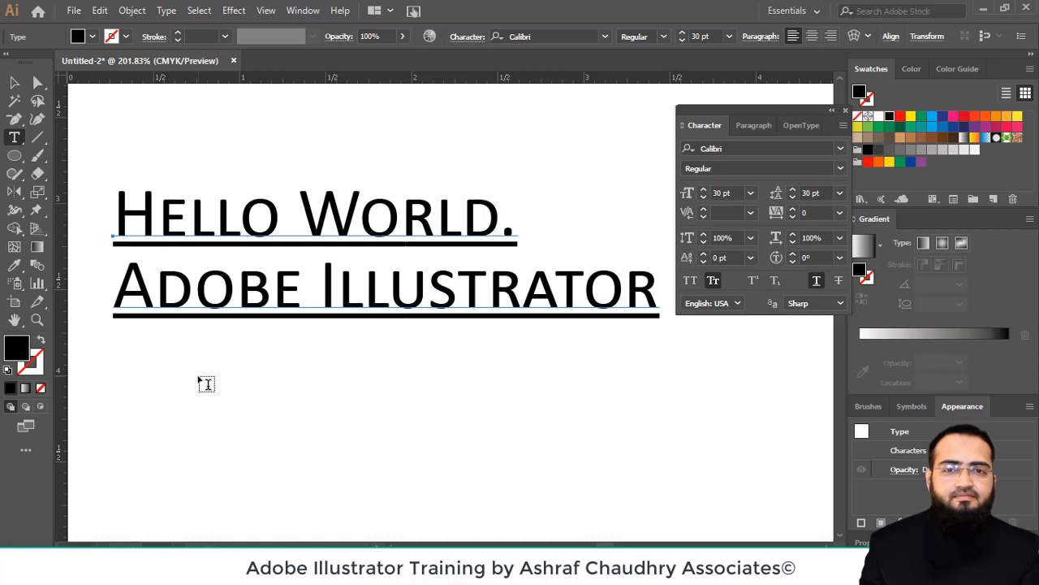
click(206, 384)
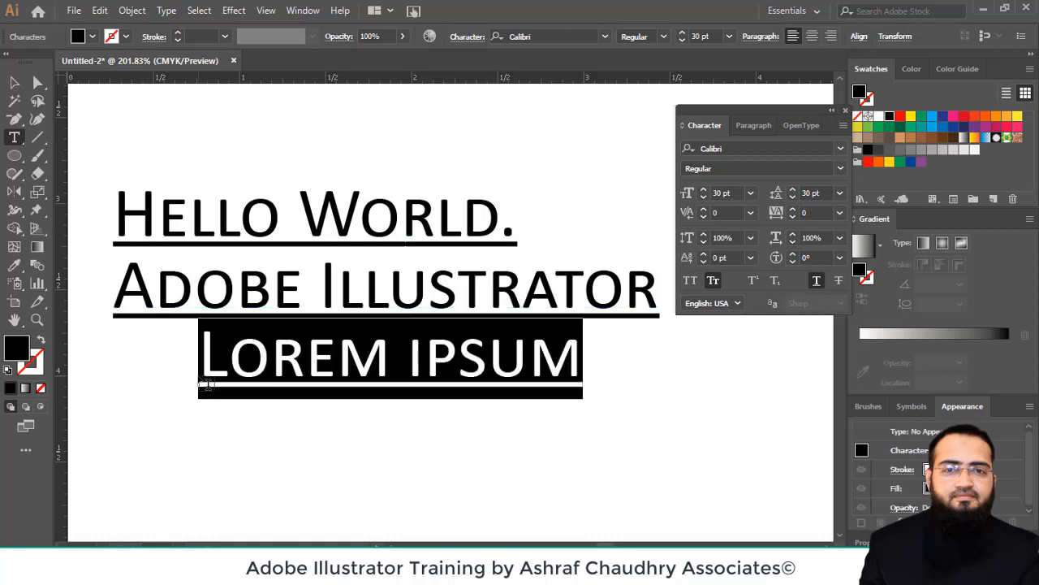
click(13, 84)
drag(293, 369, 299, 434)
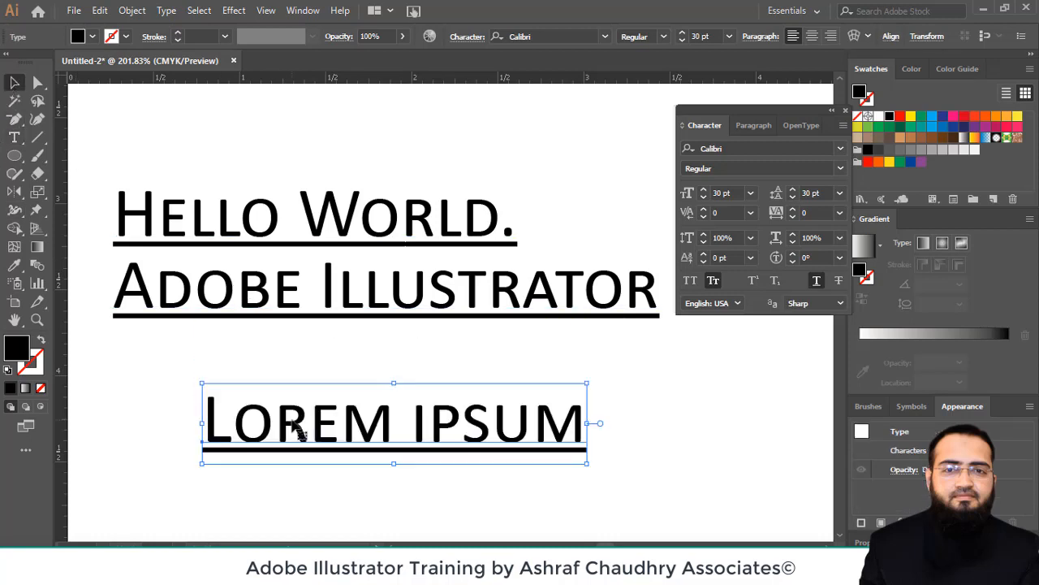
Remove Small Caps and Underline from the "Lorem ipsum" text and clear its placeholder wording.
triple_click(298, 435)
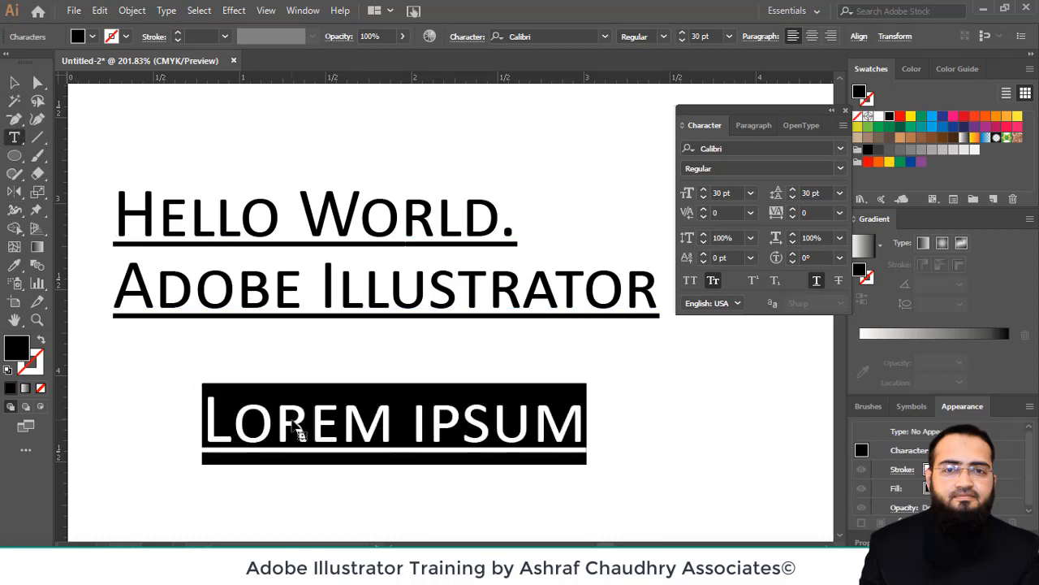
click(713, 281)
drag(579, 423, 165, 407)
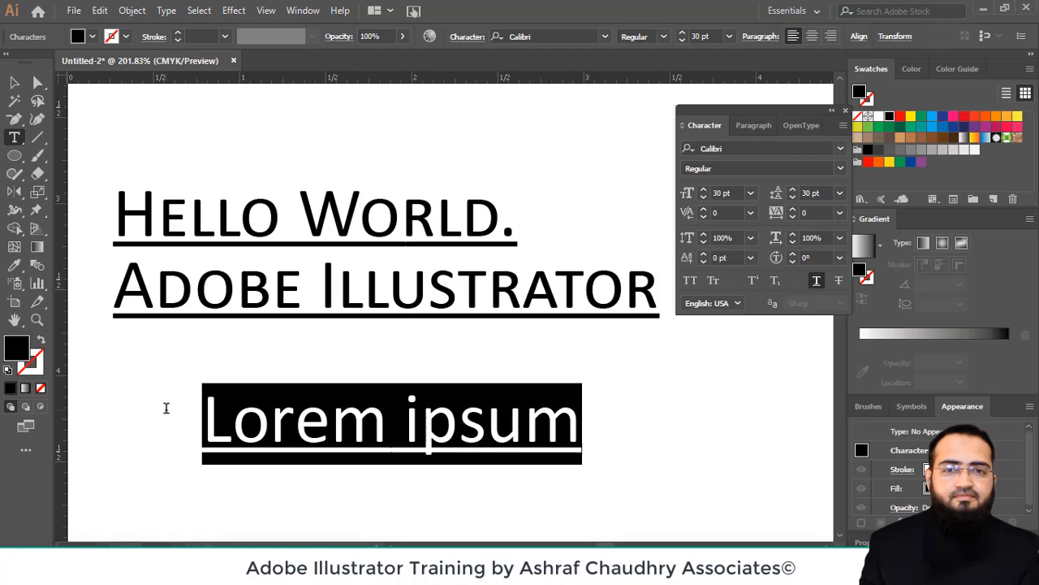
text(()
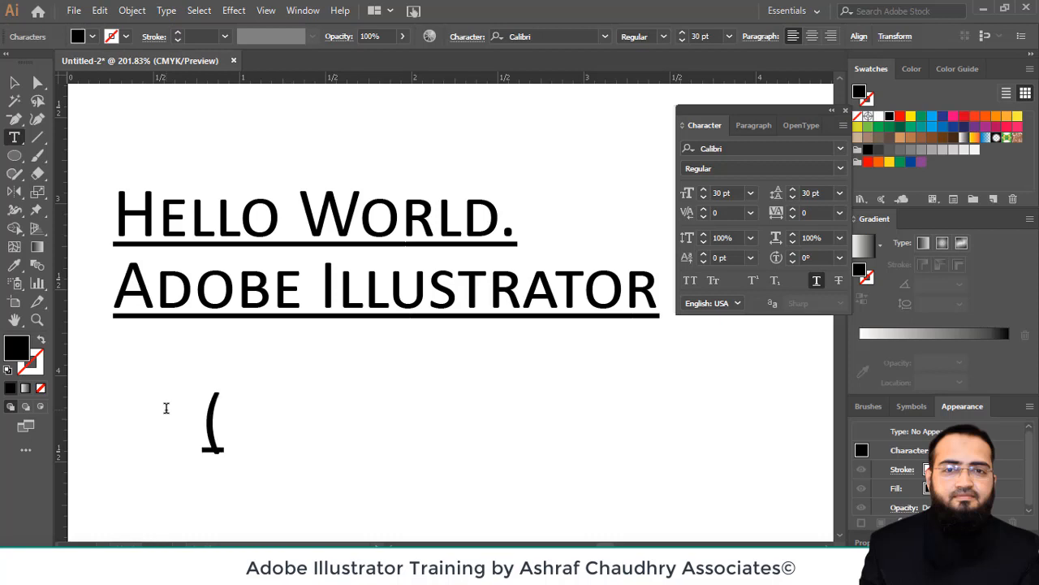
key(BackSpace)
scroll(168, 399, up, 1)
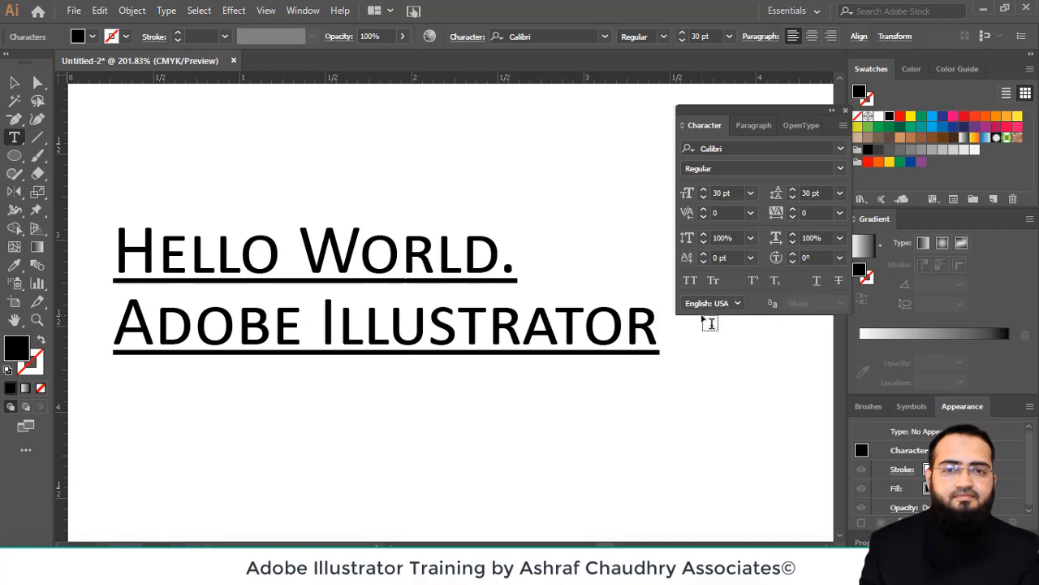
Enter the expression (a+b) in the emptied text object.
text((A)
key(BackSpace)
text(a)
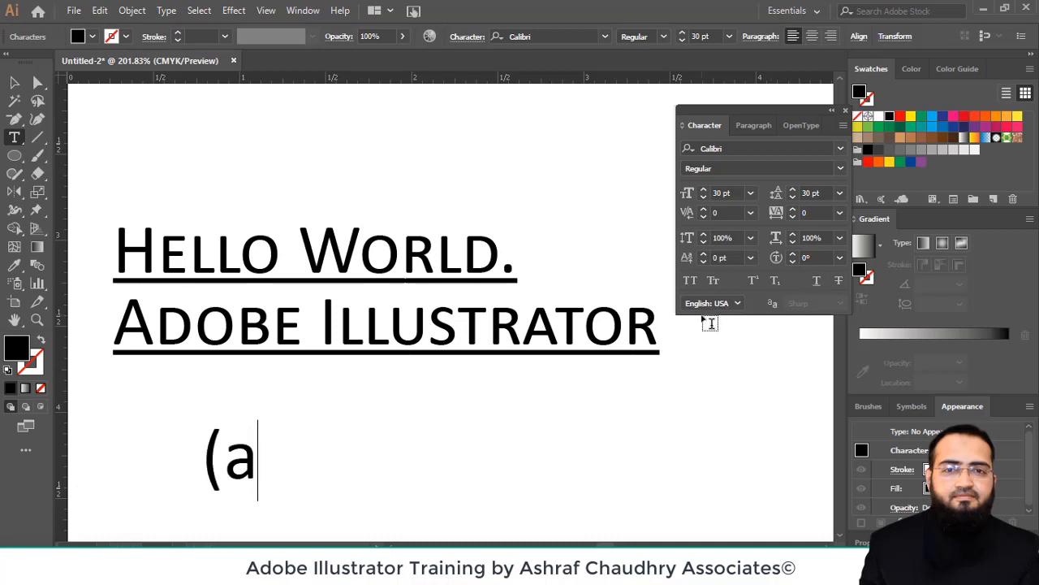
text(+b))
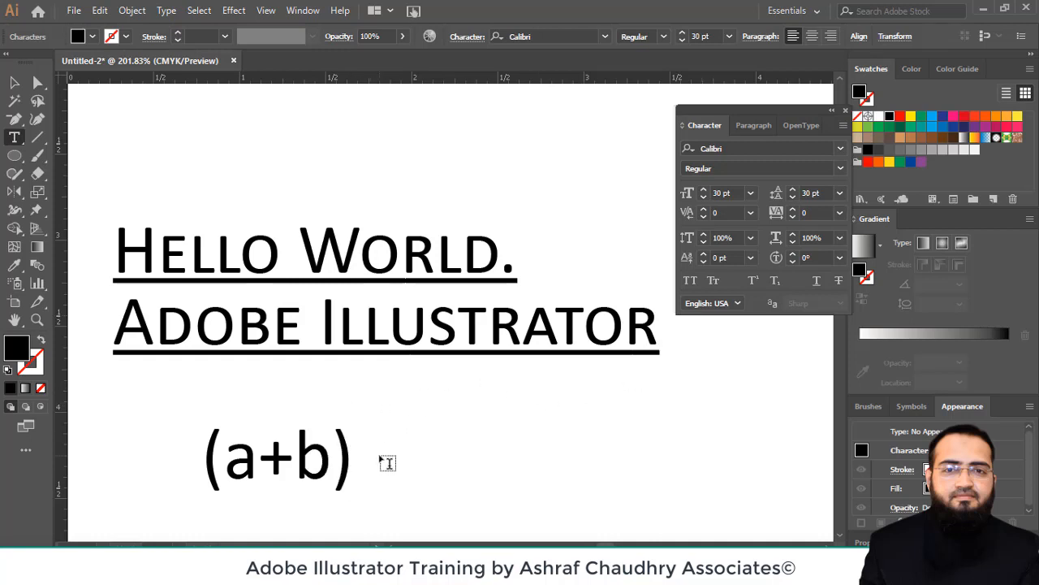
Add a superscript 2 after (a+b), followed by an equals sign.
click(754, 283)
text(2)
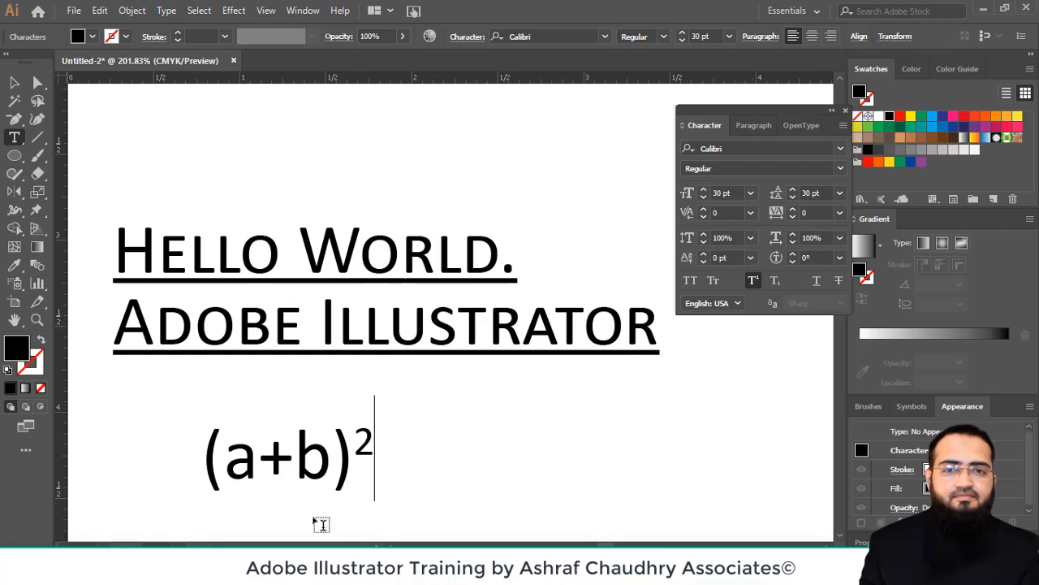
scroll(365, 452, down, 1)
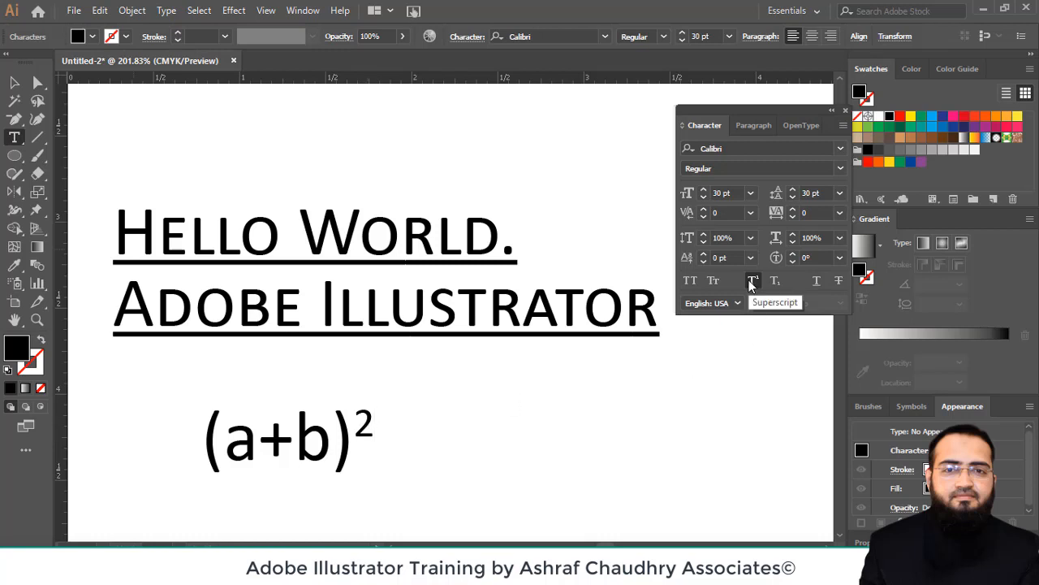
text(=)
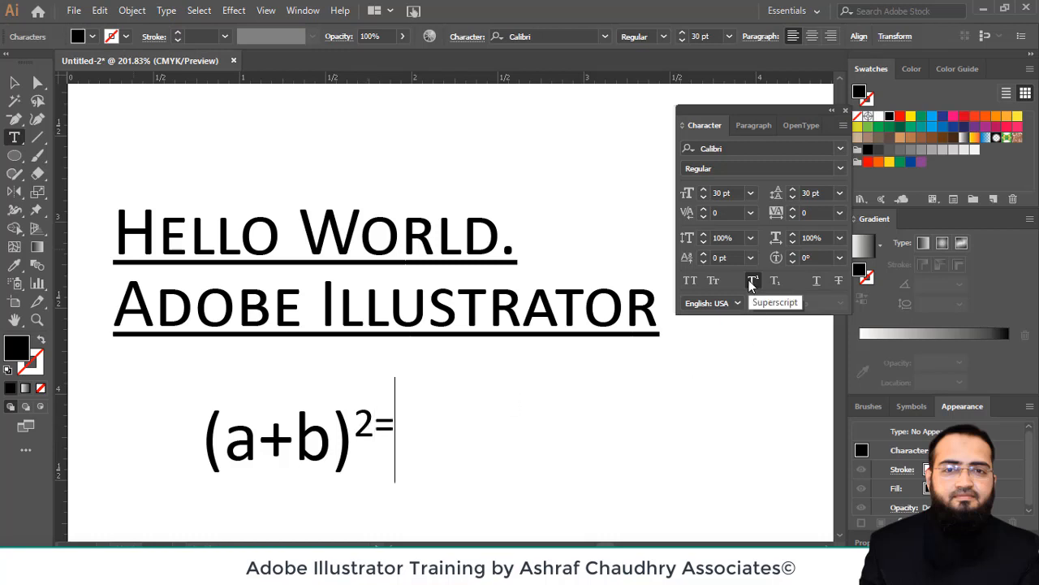
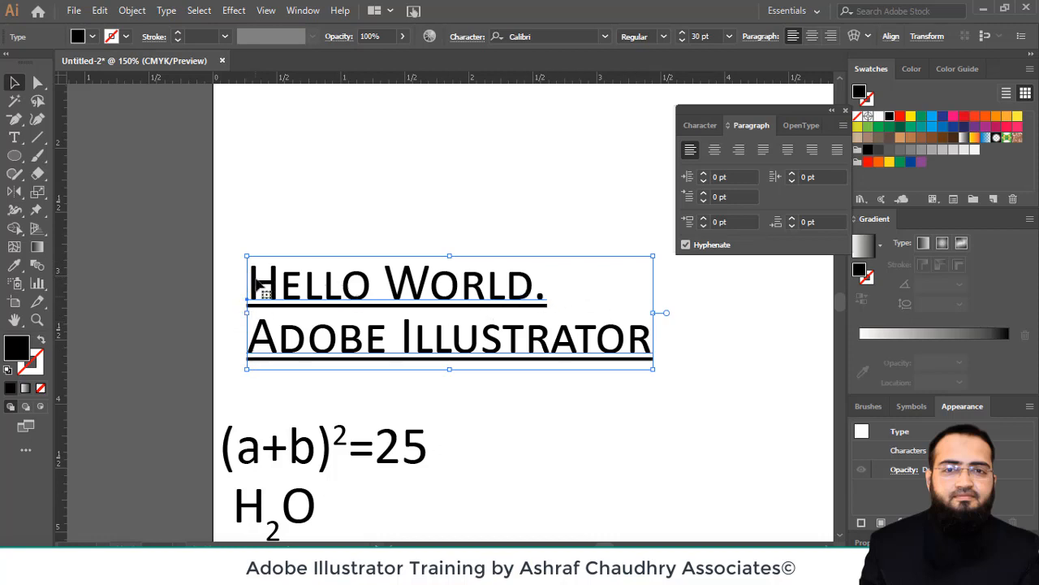
Center-align the two-line "Hello World. Adobe Illustrator" text and move it back onto the artboard above the formulas.
click(715, 157)
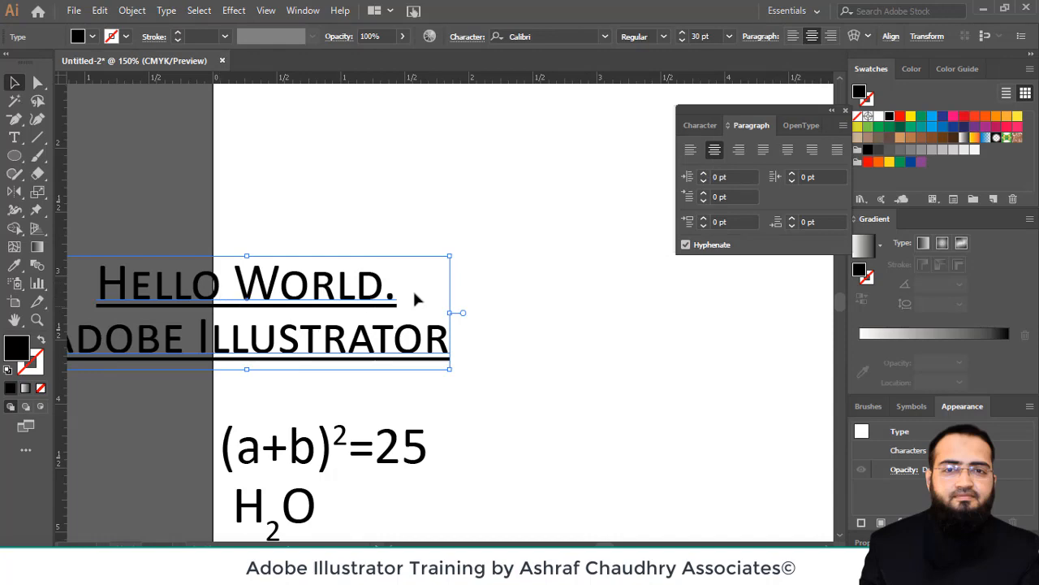
drag(290, 304, 526, 292)
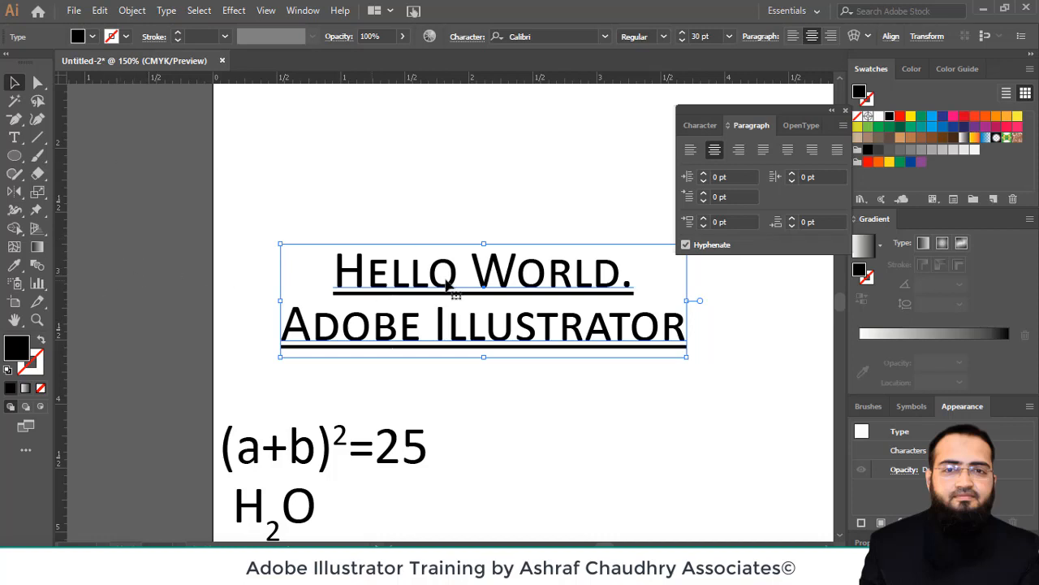
drag(420, 297, 451, 297)
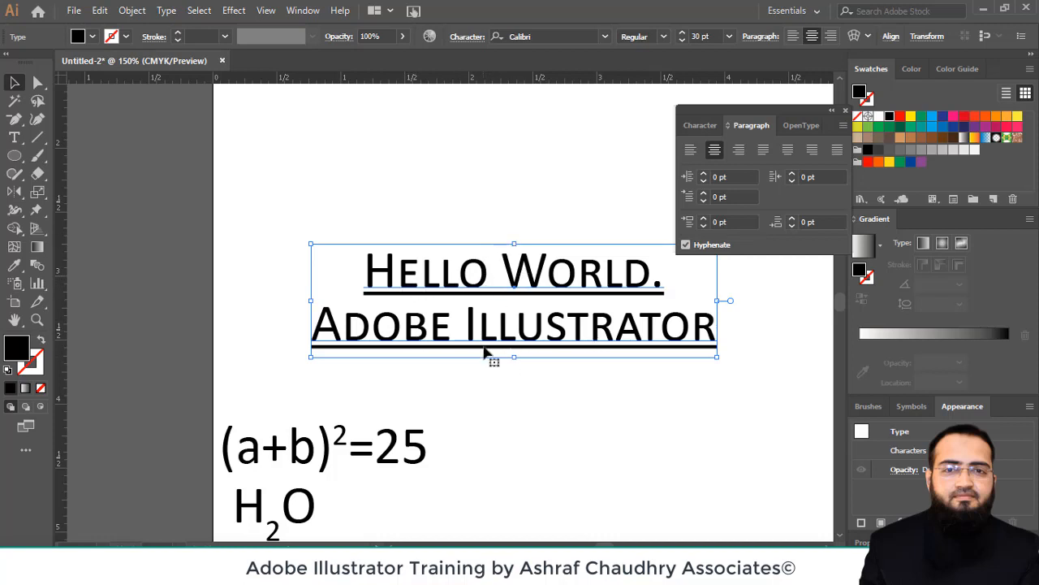
Try left, center and right alignment on the "Hello World. Adobe Illustrator" text, repositioning it above the formulas after each change.
click(690, 151)
drag(637, 275, 426, 246)
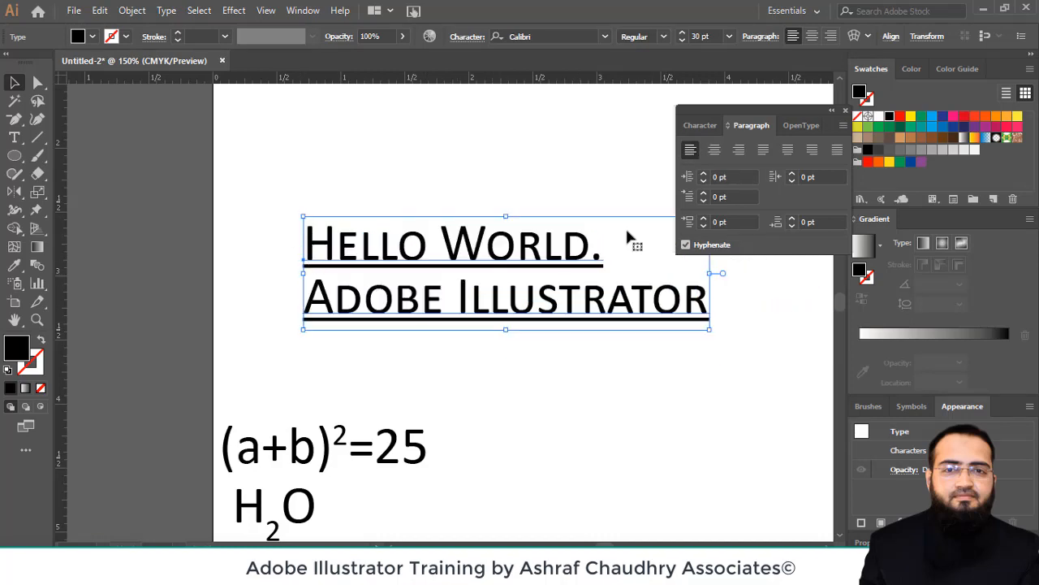
click(715, 150)
drag(429, 270, 580, 275)
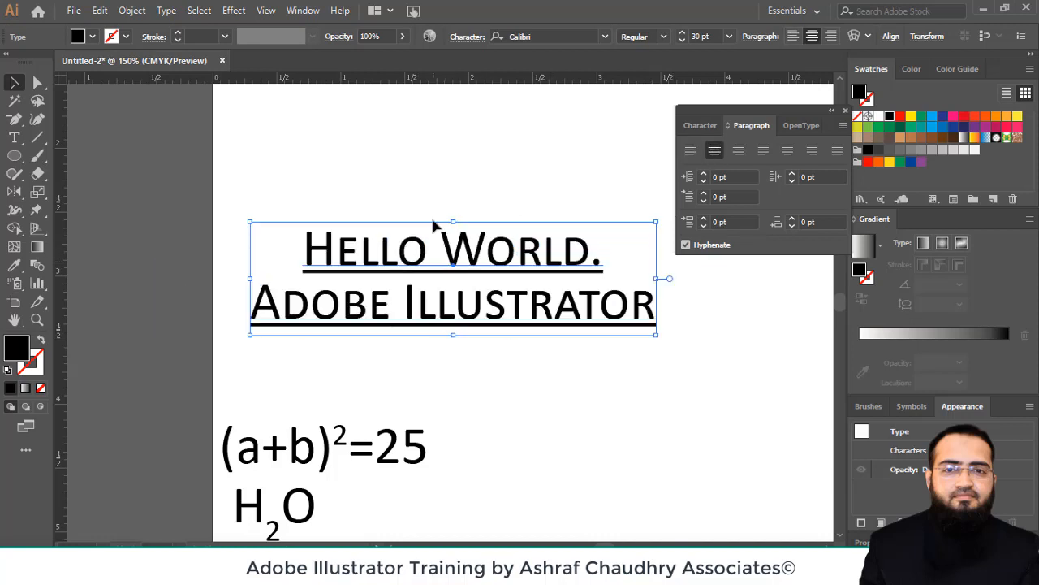
click(740, 150)
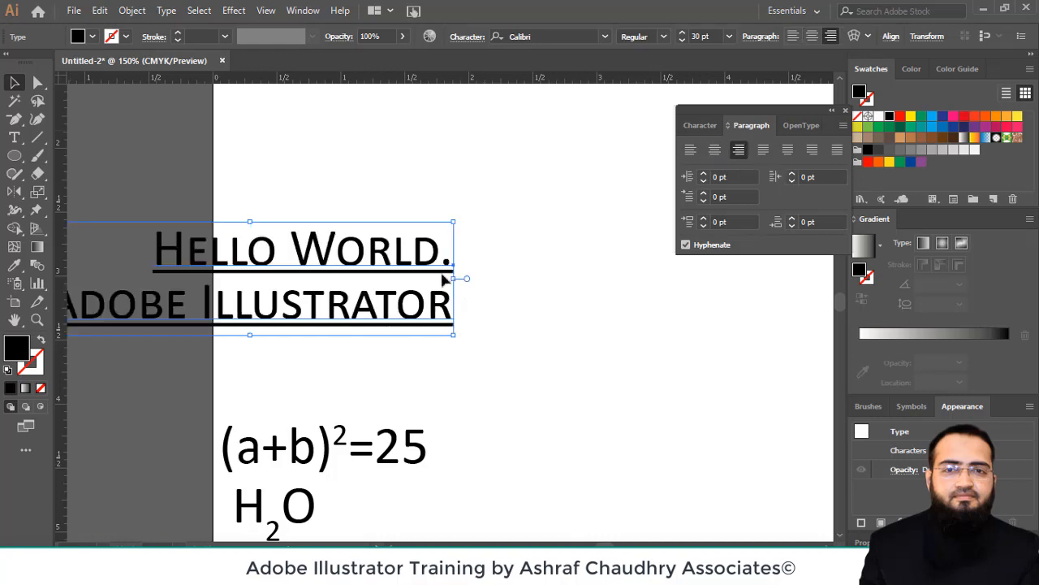
drag(279, 281, 488, 291)
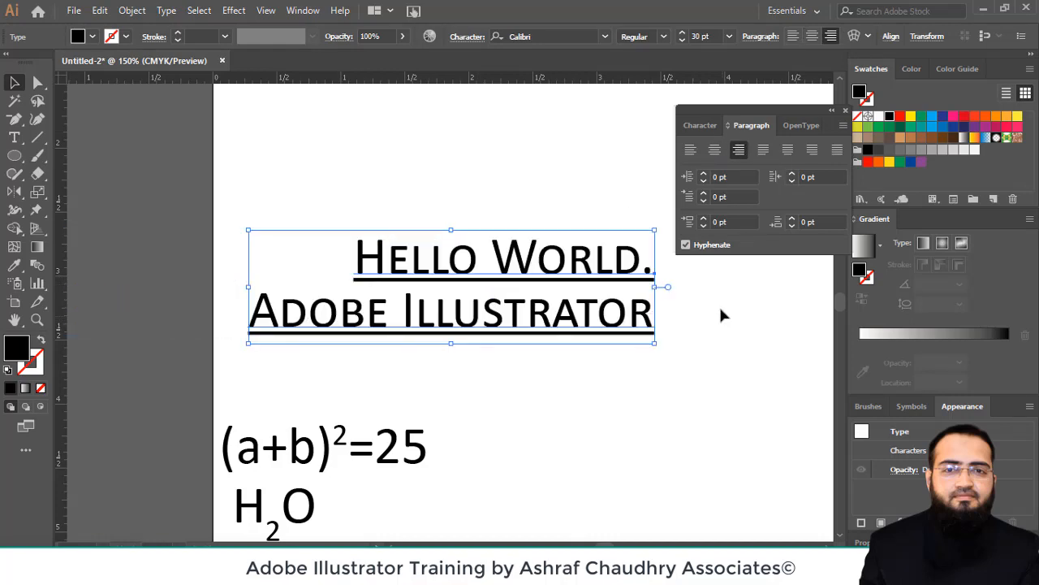
Try the justified, centered and right alignments on the two-line text, finish with left alignment, and keep it above the formulas.
click(837, 151)
drag(748, 276, 354, 277)
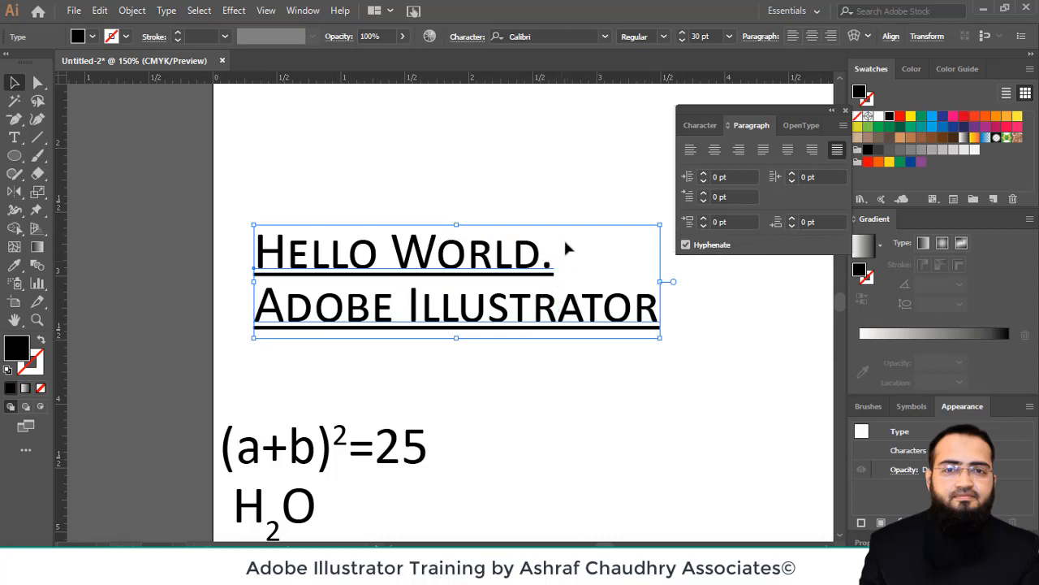
click(813, 151)
click(787, 153)
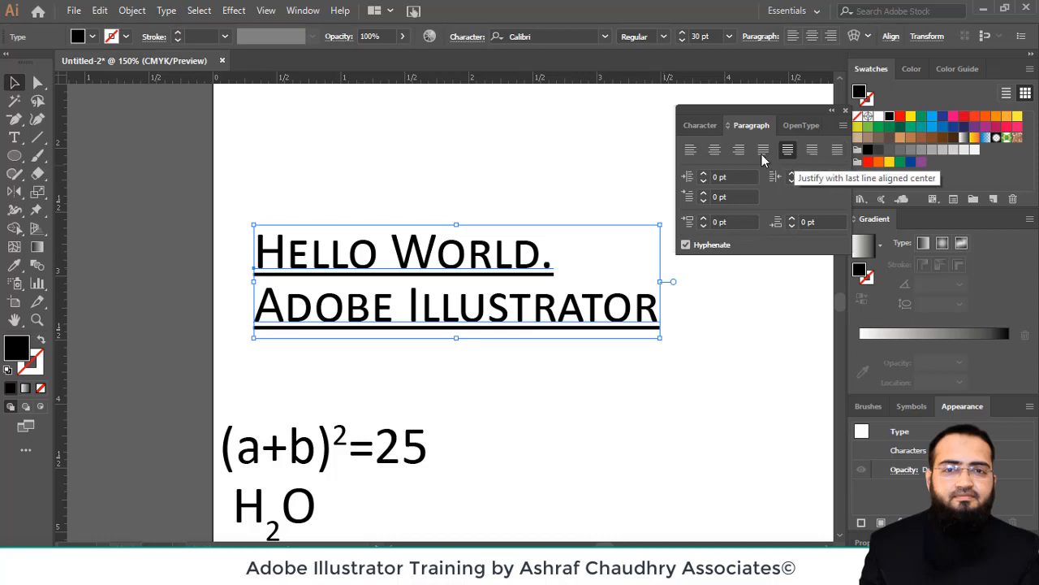
click(763, 153)
click(692, 152)
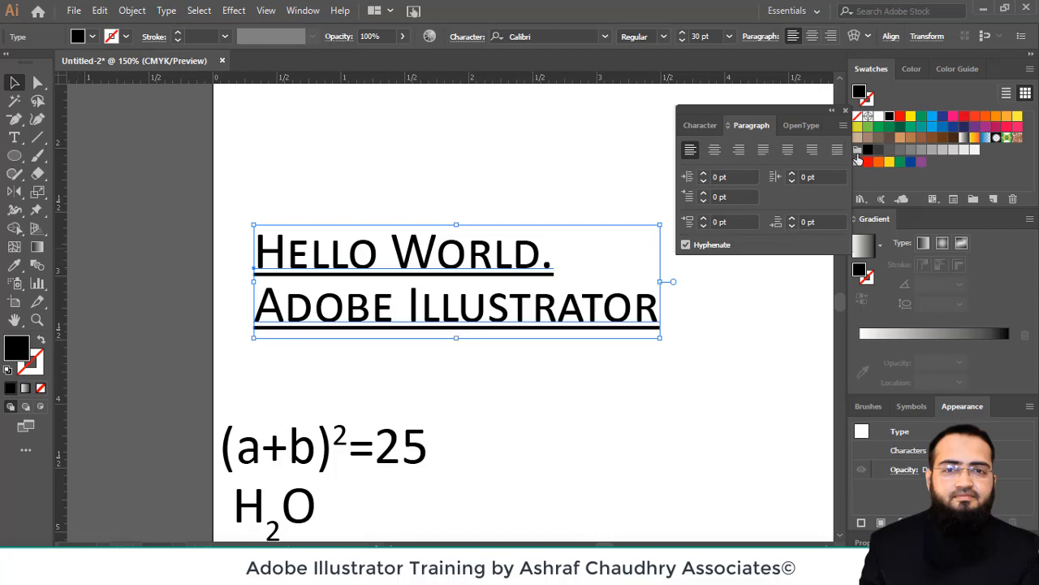
click(715, 151)
click(739, 152)
click(690, 151)
Show the Character settings and move the "Hello World. Adobe Illustrator" text higher on the artboard.
click(702, 126)
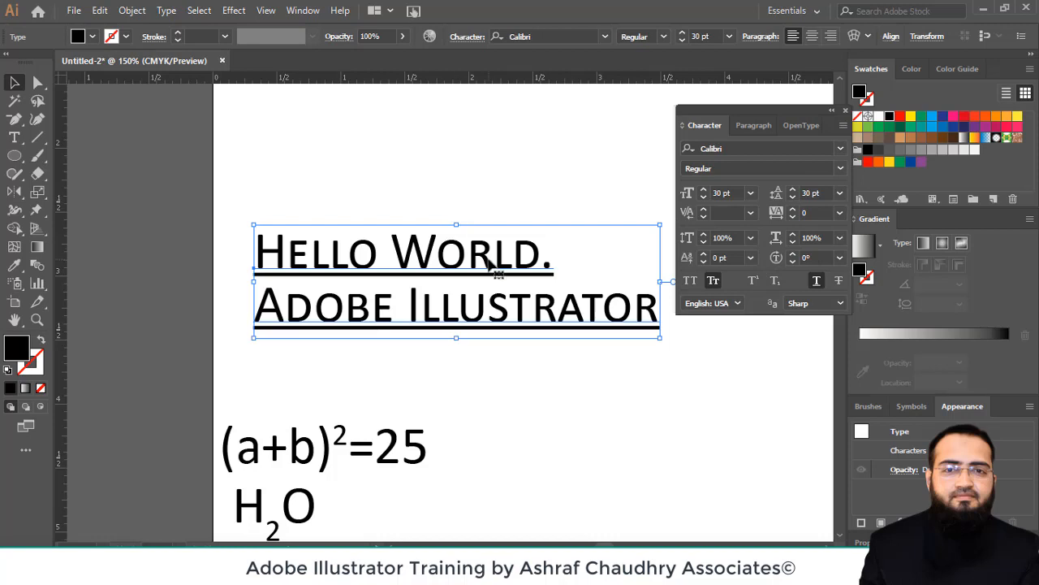
drag(493, 271, 490, 204)
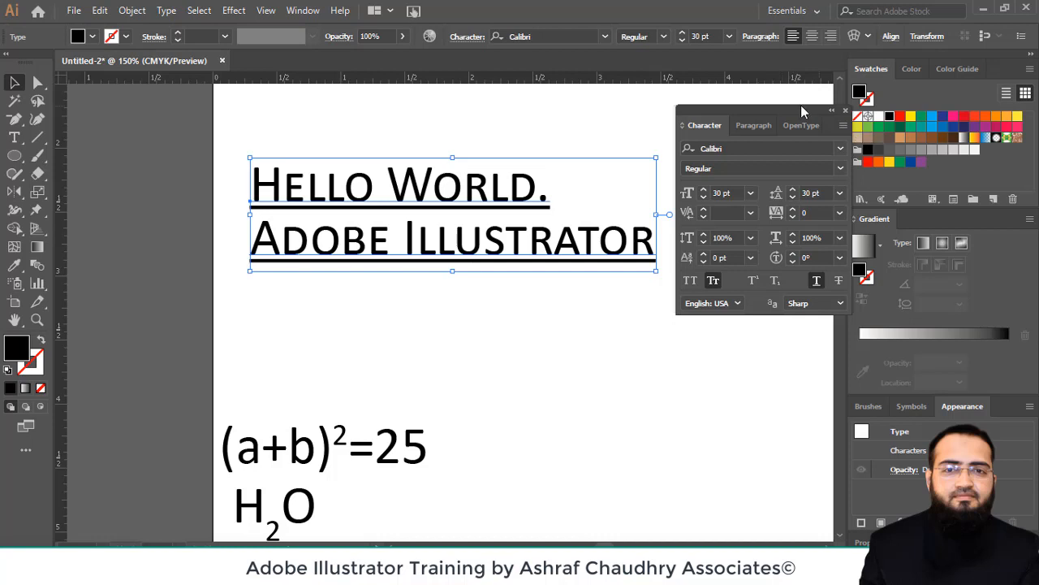
Close the floating Character panel and reopen it with the two-line text still selected.
drag(800, 116, 789, 137)
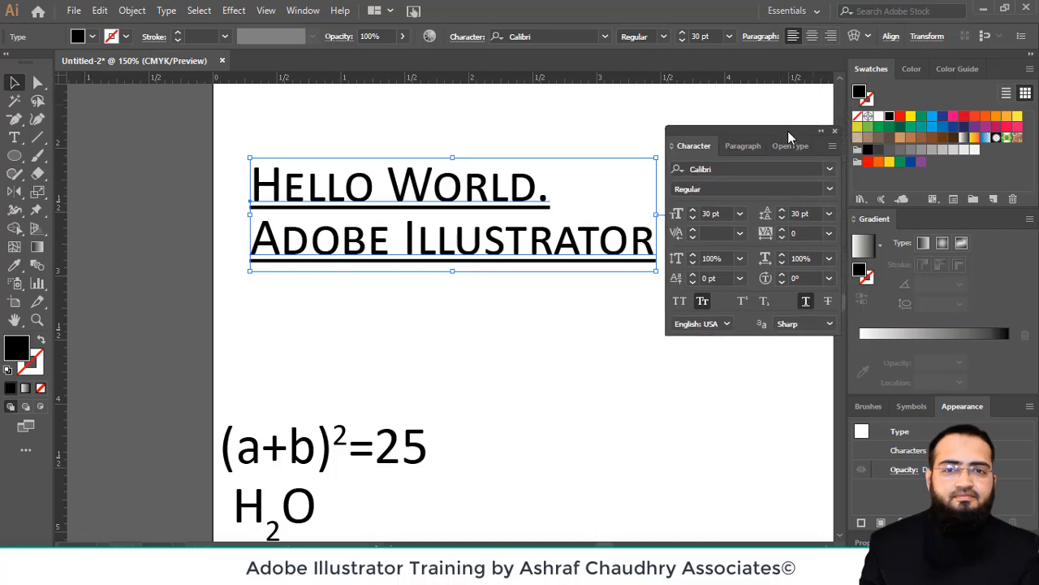
click(835, 130)
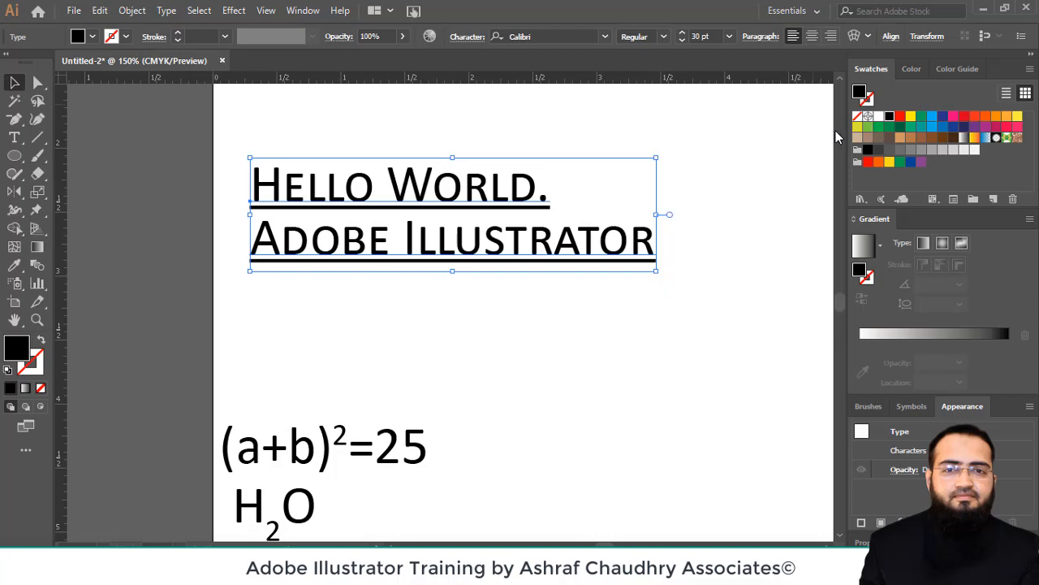
click(708, 123)
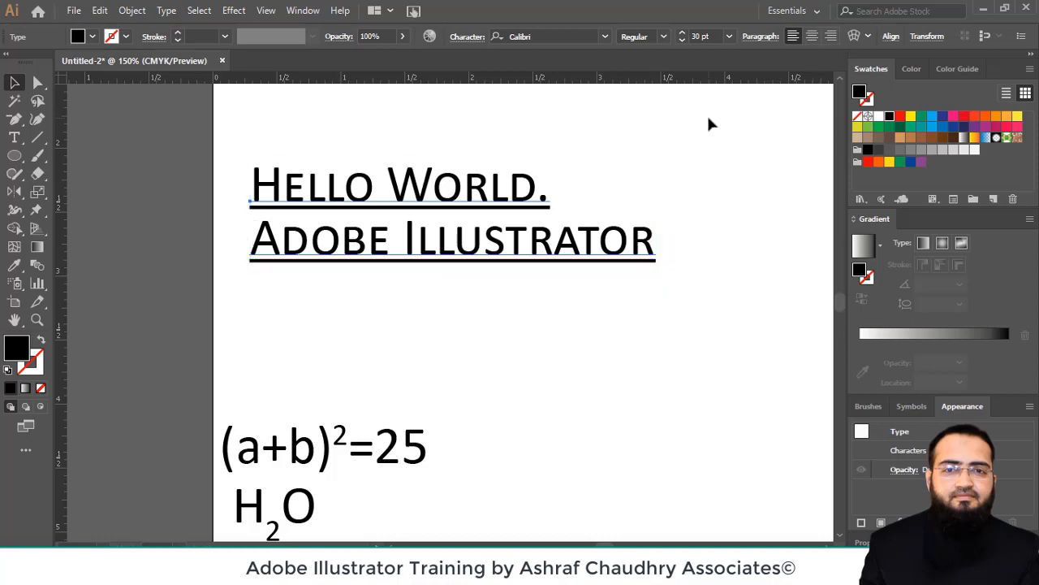
key(ctrl+t)
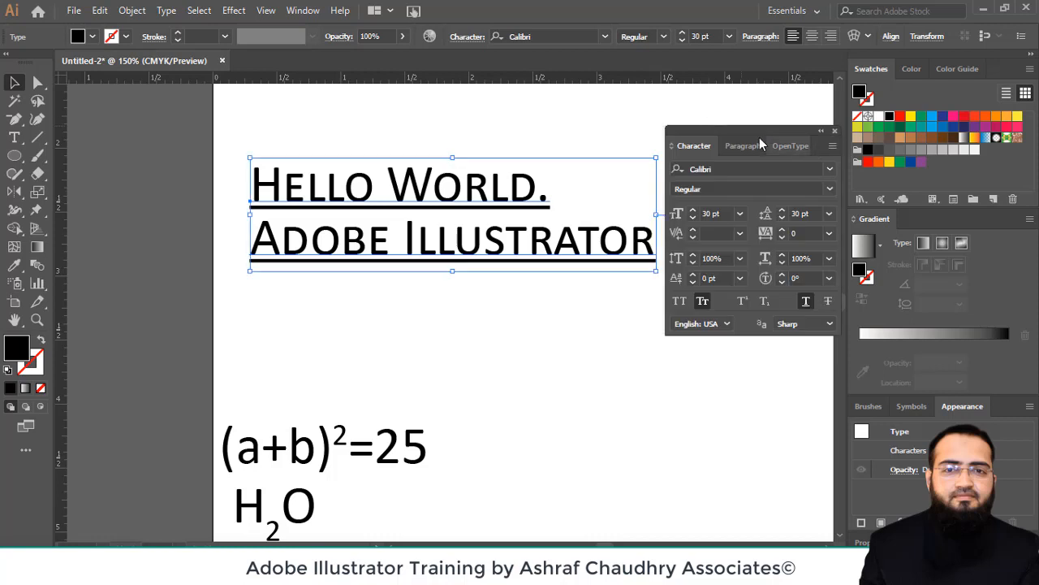
Dock the floating Character, Paragraph and OpenType group beside Swatches as icons only, and test opening and closing its panels.
drag(704, 135, 840, 83)
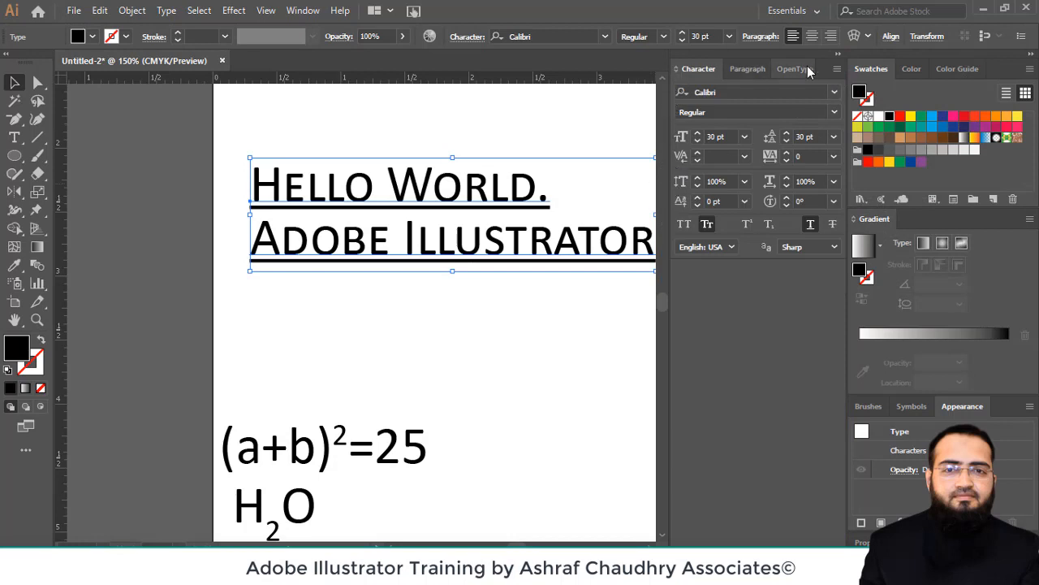
click(840, 55)
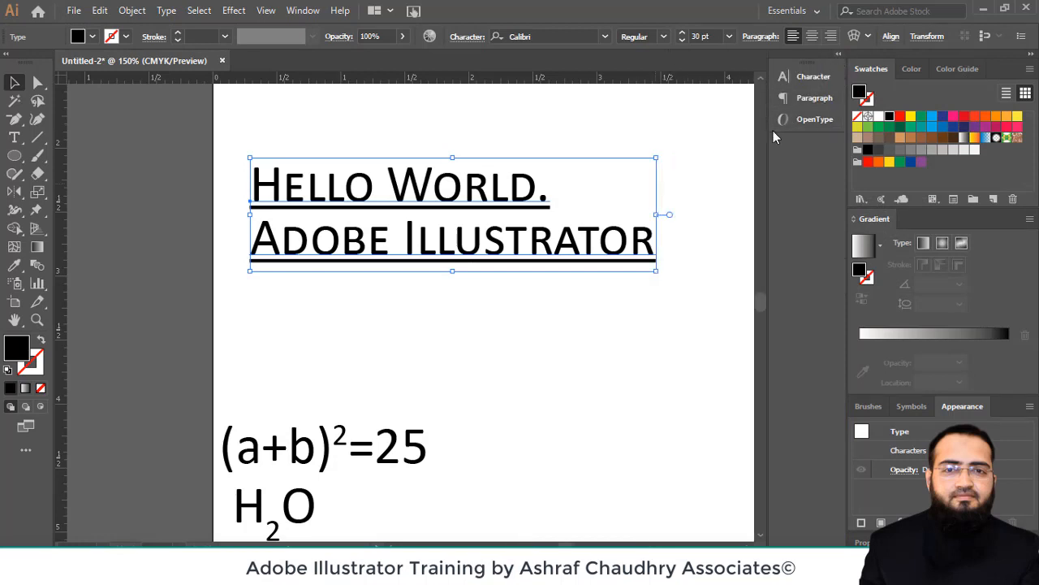
drag(768, 145, 822, 143)
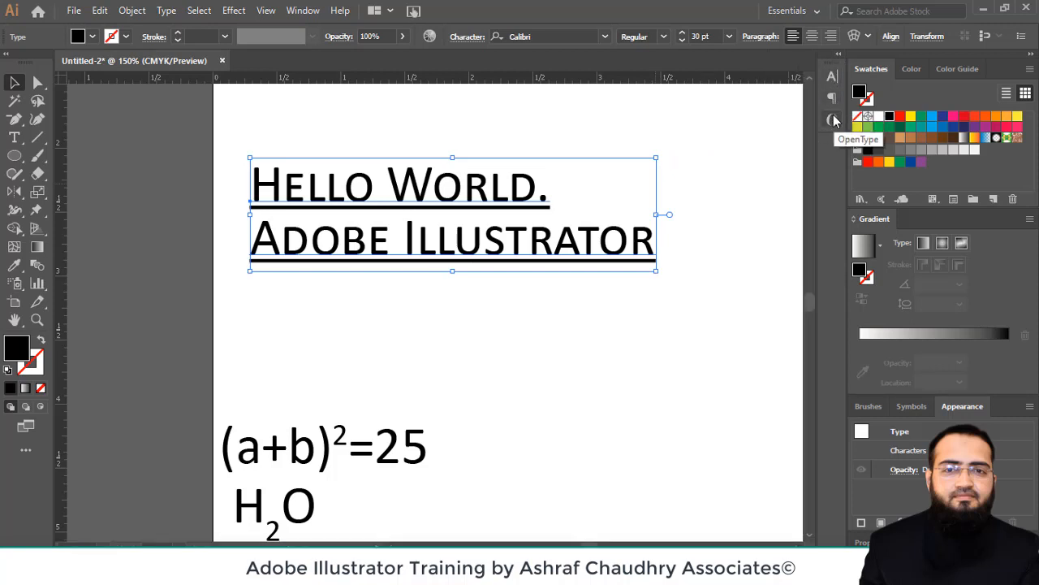
click(834, 120)
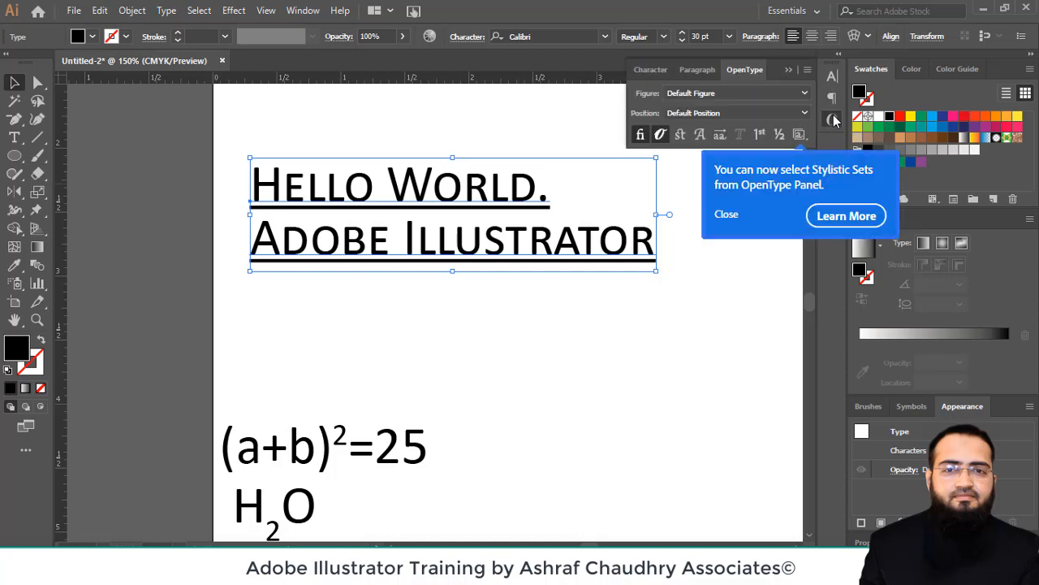
click(831, 116)
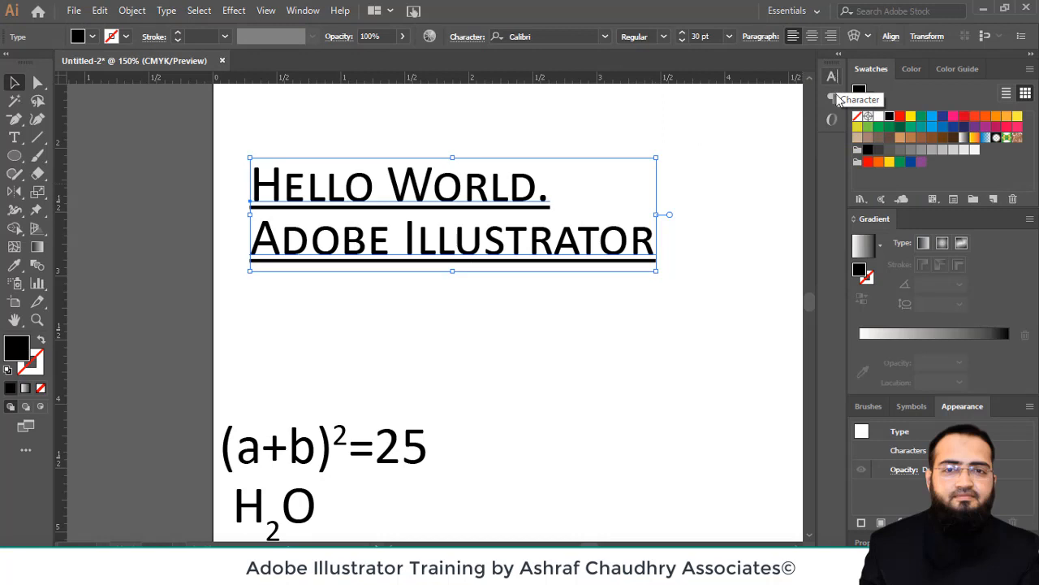
click(830, 77)
click(830, 77)
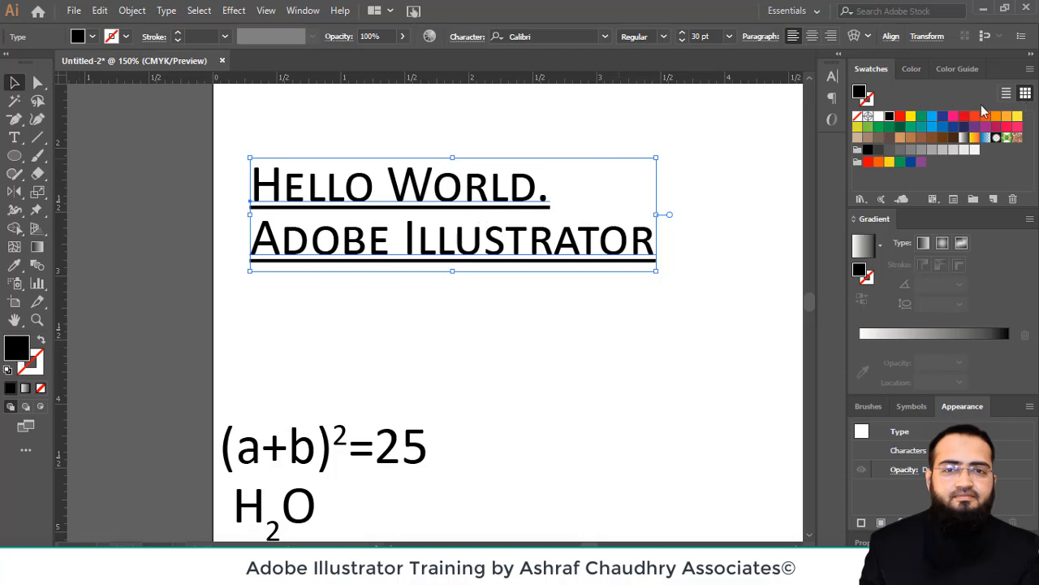
Try dark blue and red fills on the "Hello World. Adobe Illustrator" text and settle on light blue.
click(932, 117)
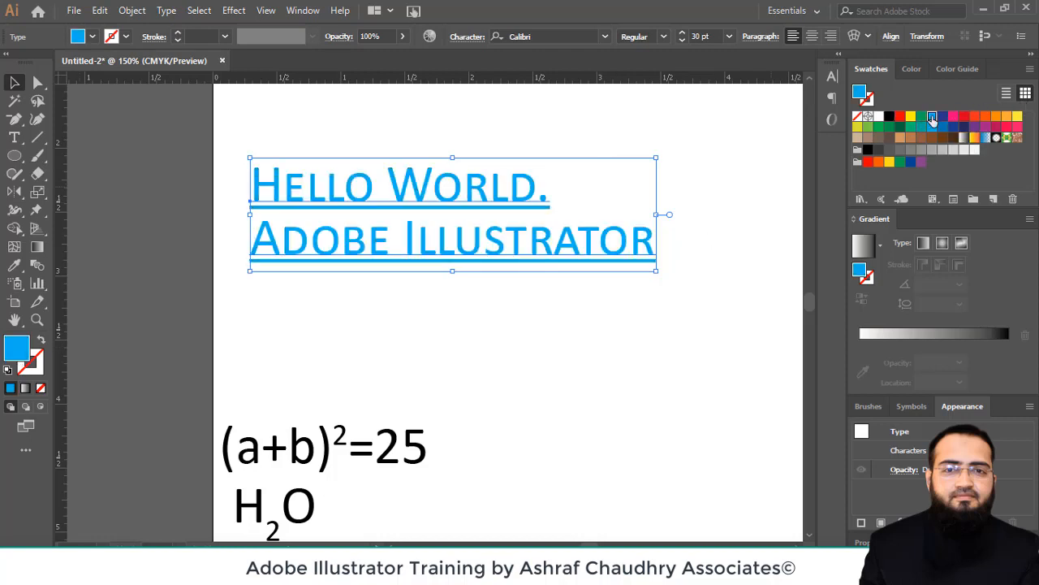
click(943, 116)
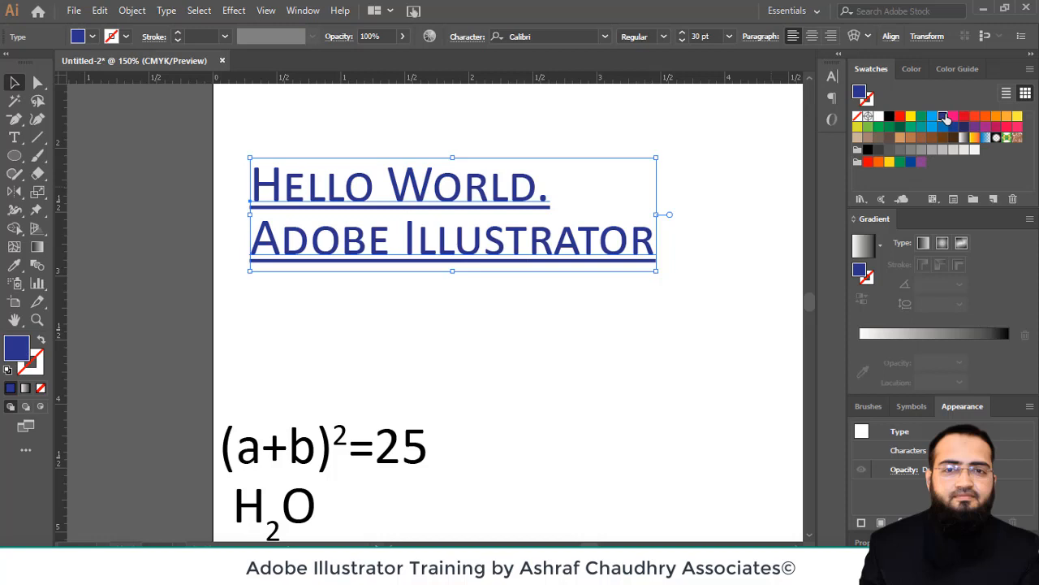
click(900, 116)
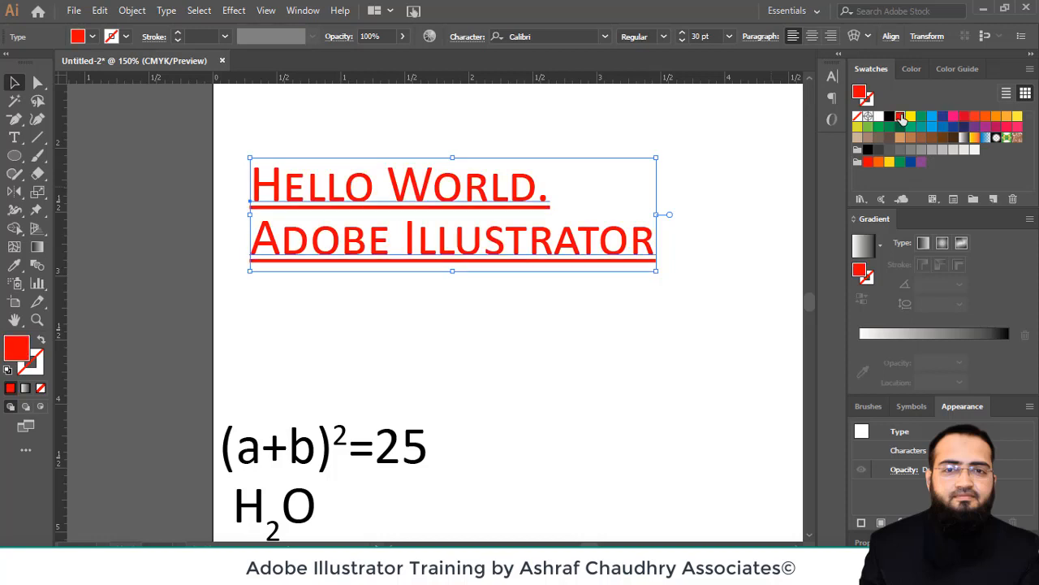
click(931, 116)
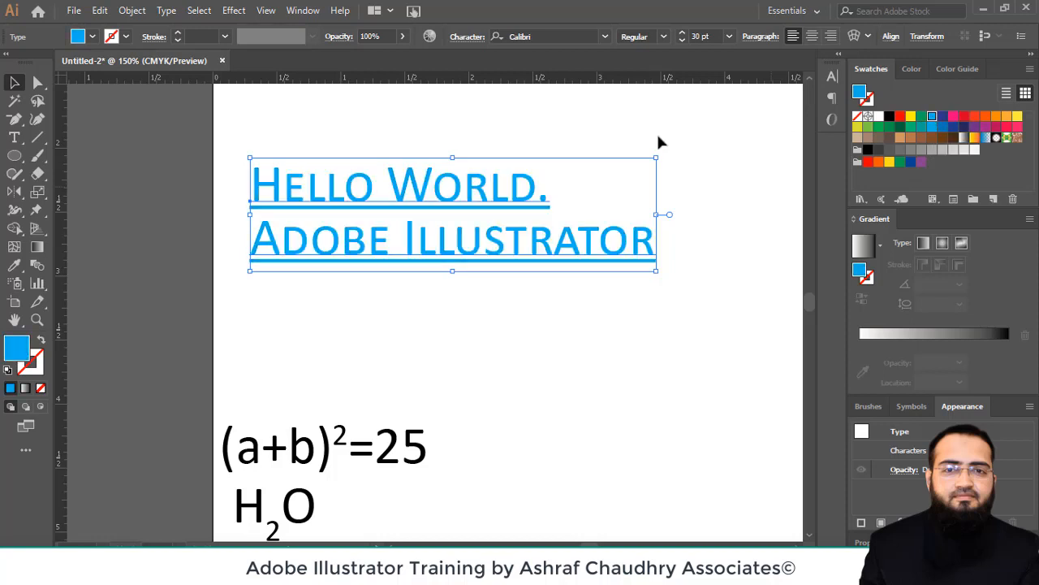
Try a dark blue stroke on the two-line text at 2 pt and 1 pt weights, and remove the stroke.
click(28, 372)
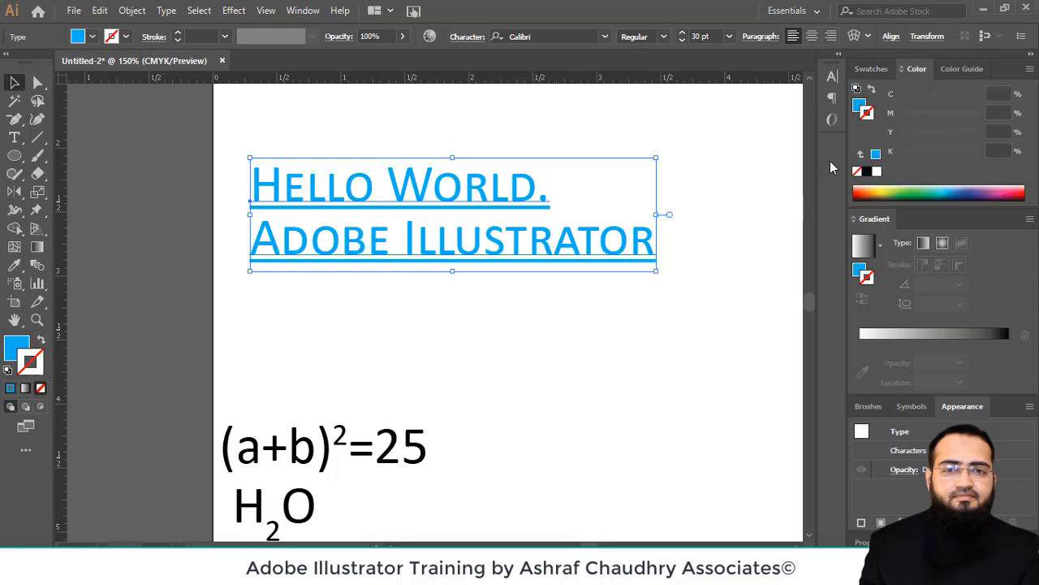
click(872, 69)
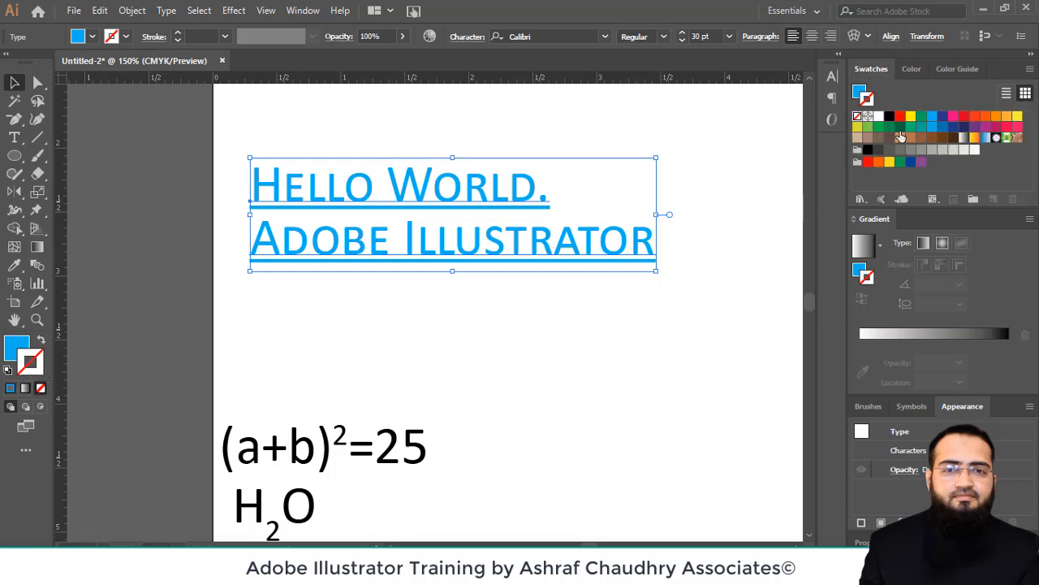
click(944, 119)
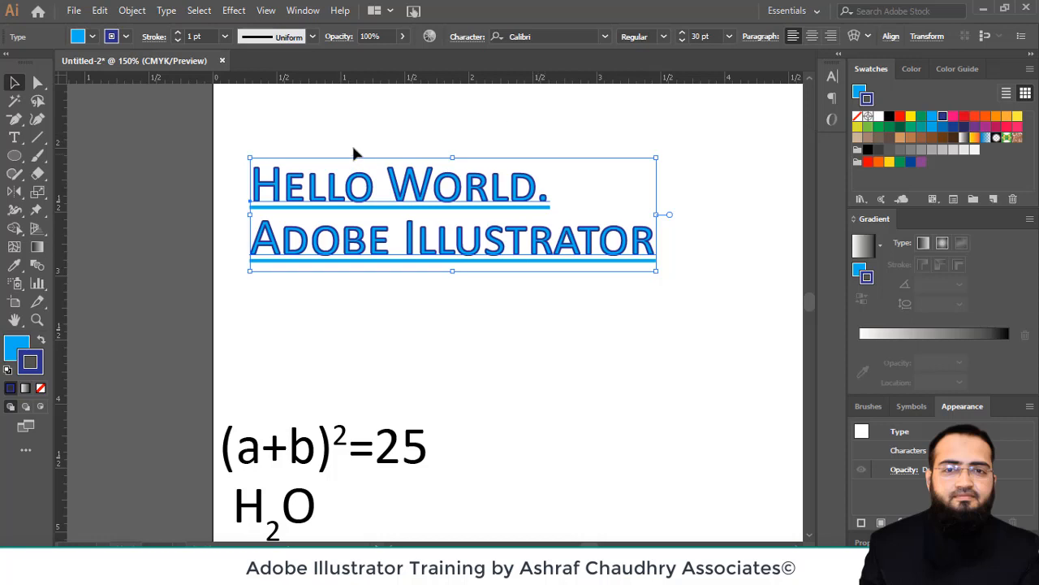
click(179, 36)
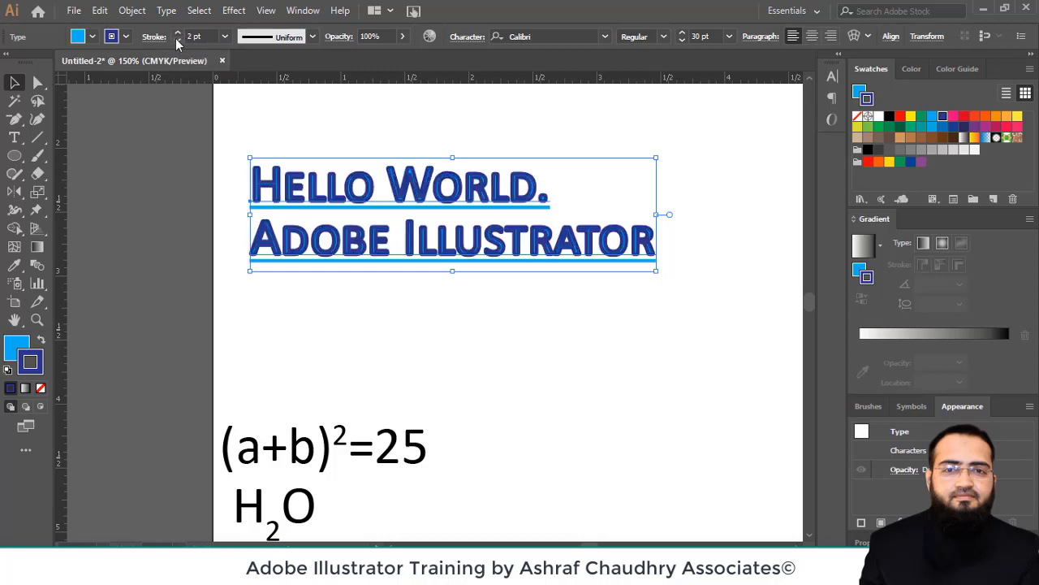
click(177, 42)
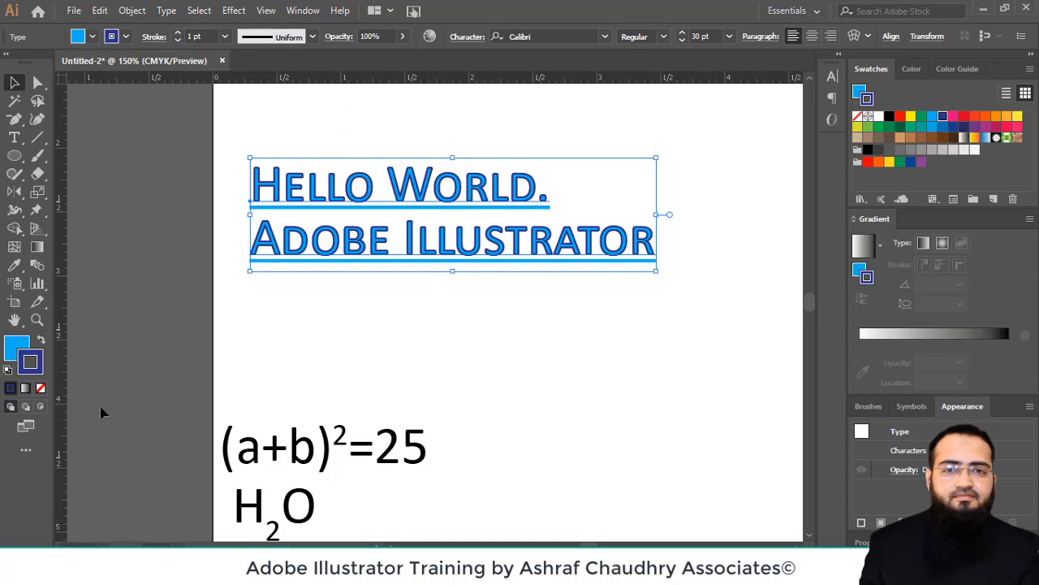
click(41, 388)
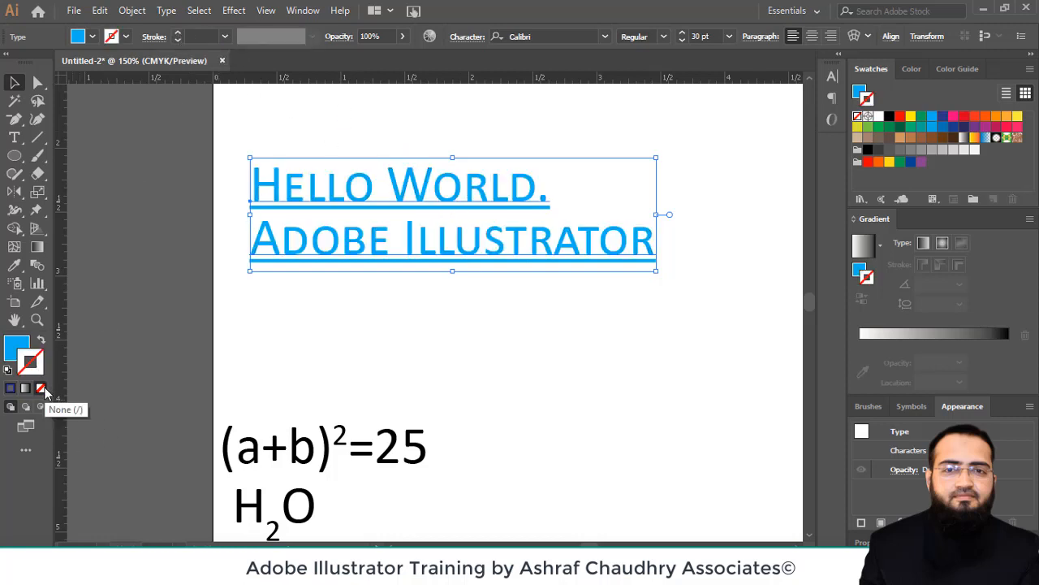
Move the light blue text up the artboard and place both formulas, (a+b)²=25 and H₂O, directly beneath it.
click(474, 327)
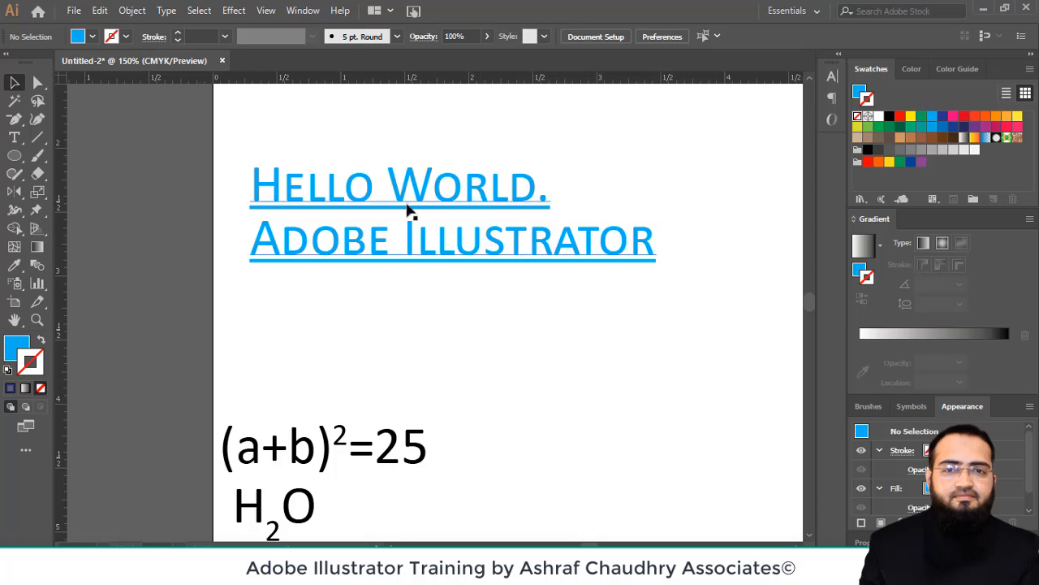
drag(450, 202, 449, 134)
drag(204, 391, 430, 529)
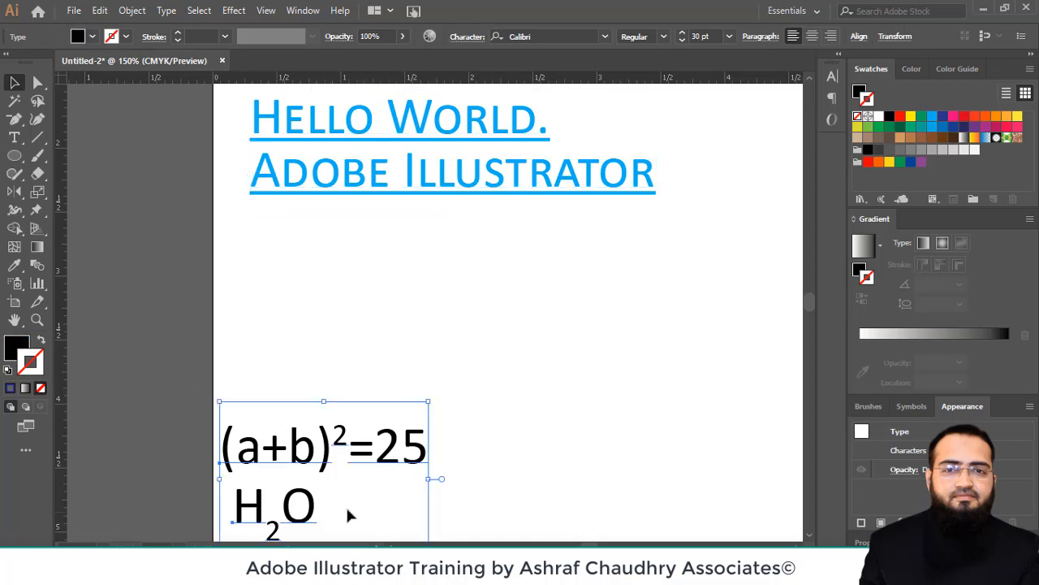
drag(312, 507, 337, 304)
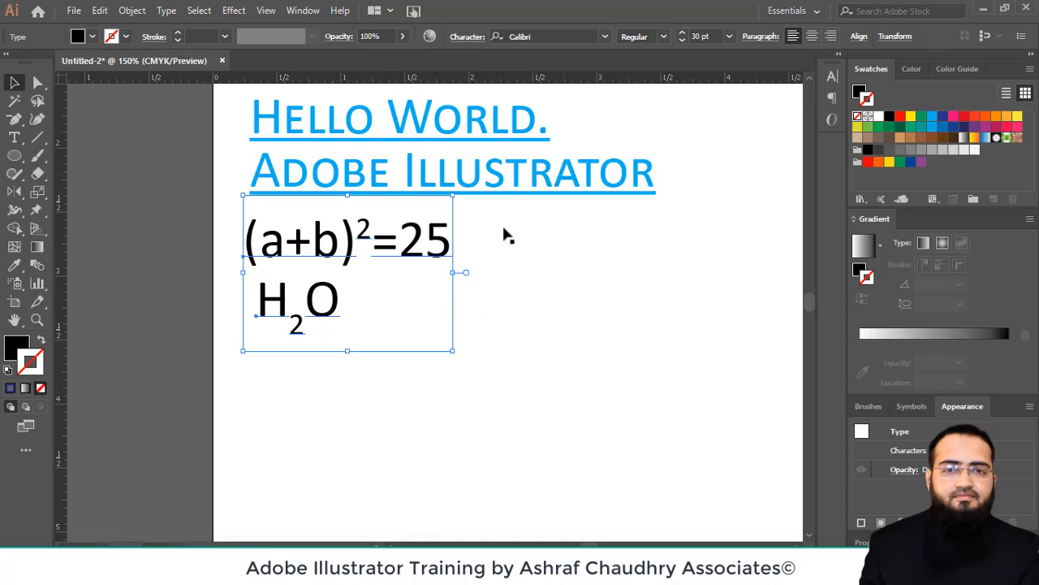
Draw a circle with the Ellipse tool in the empty area below and right of the formulas, and fill it light blue.
key(space)
drag(535, 367, 394, 258)
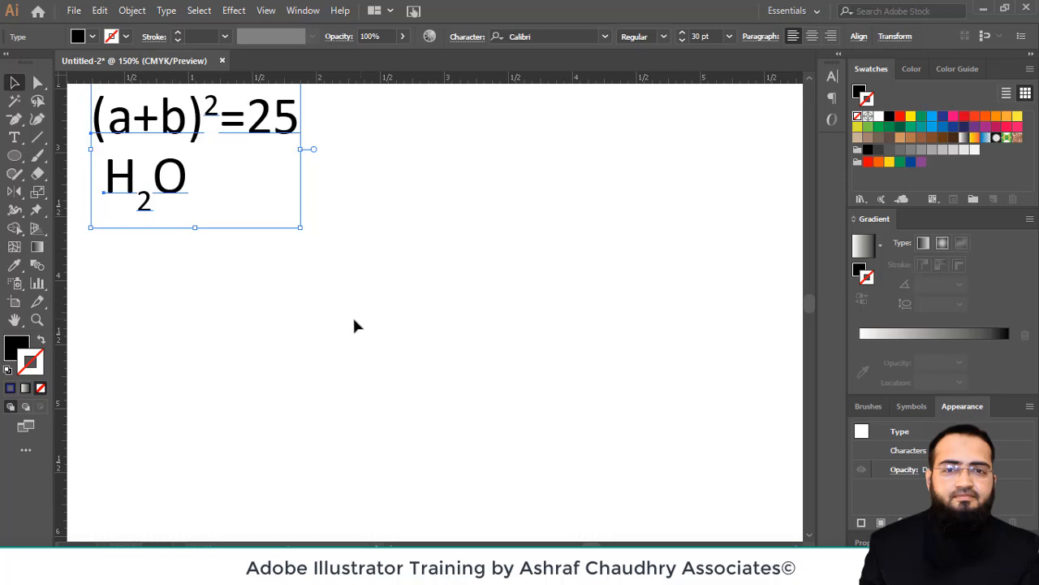
click(12, 153)
drag(372, 281, 593, 468)
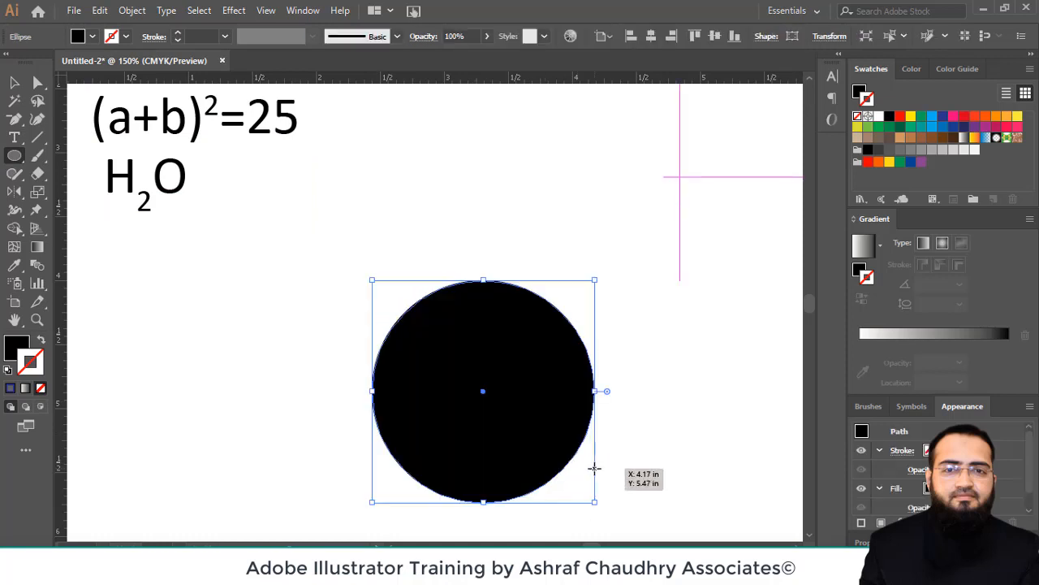
click(932, 117)
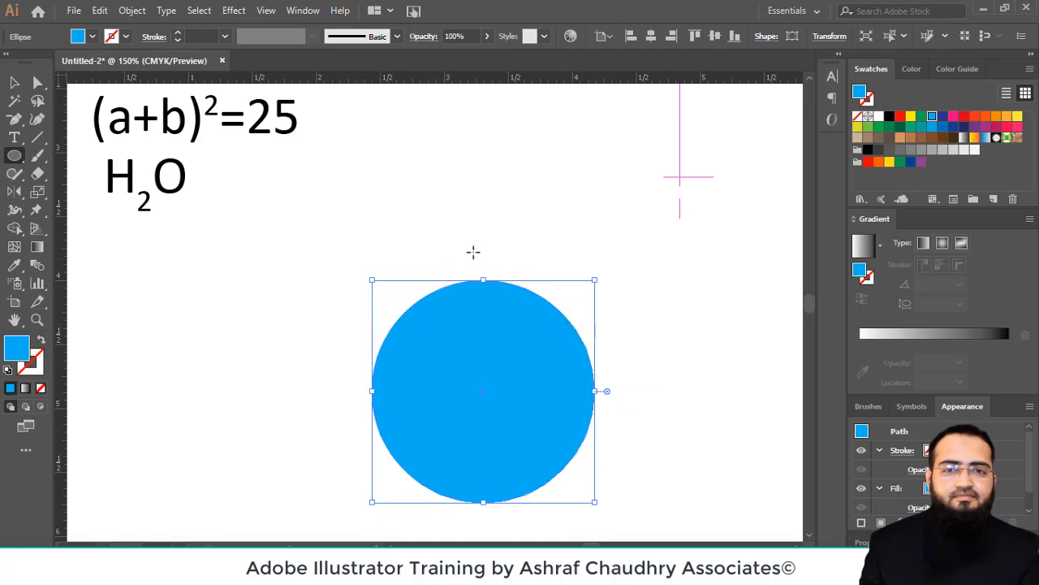
Use the Type on a Path tool on the blue circle's outline and enter "Type on a path".
click(14, 143)
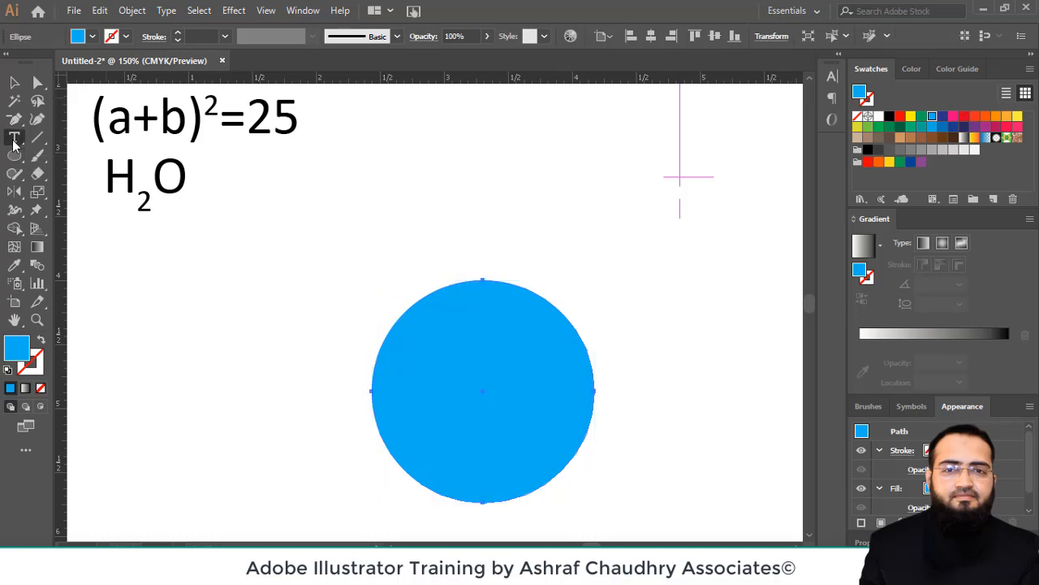
click(14, 139)
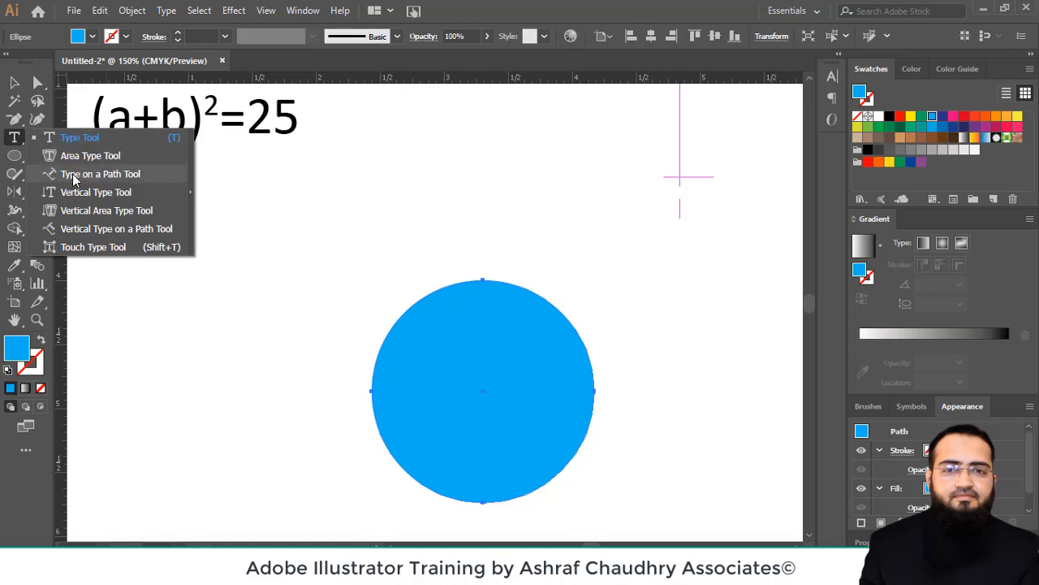
click(12, 140)
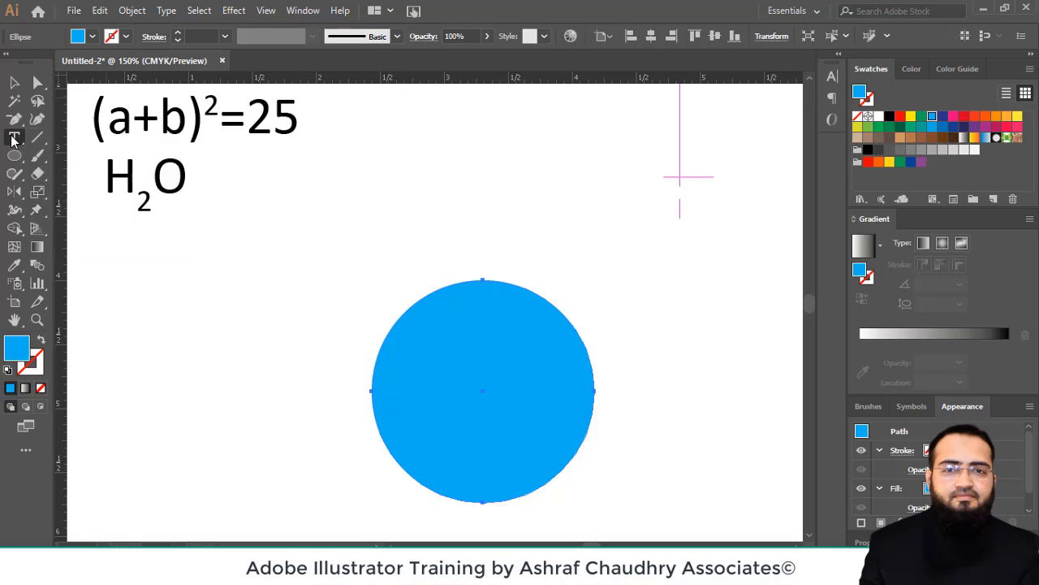
click(14, 140)
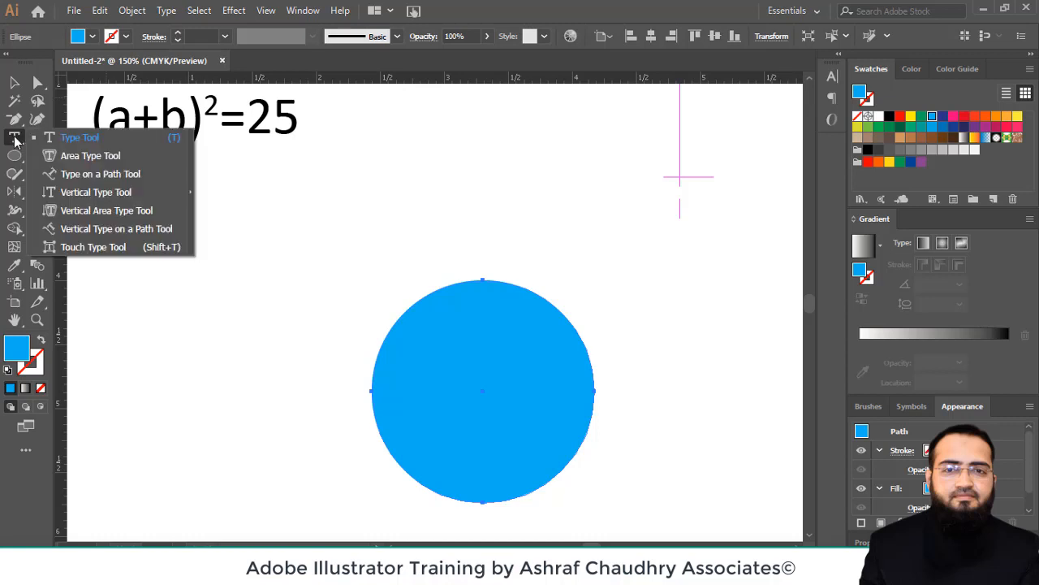
click(77, 177)
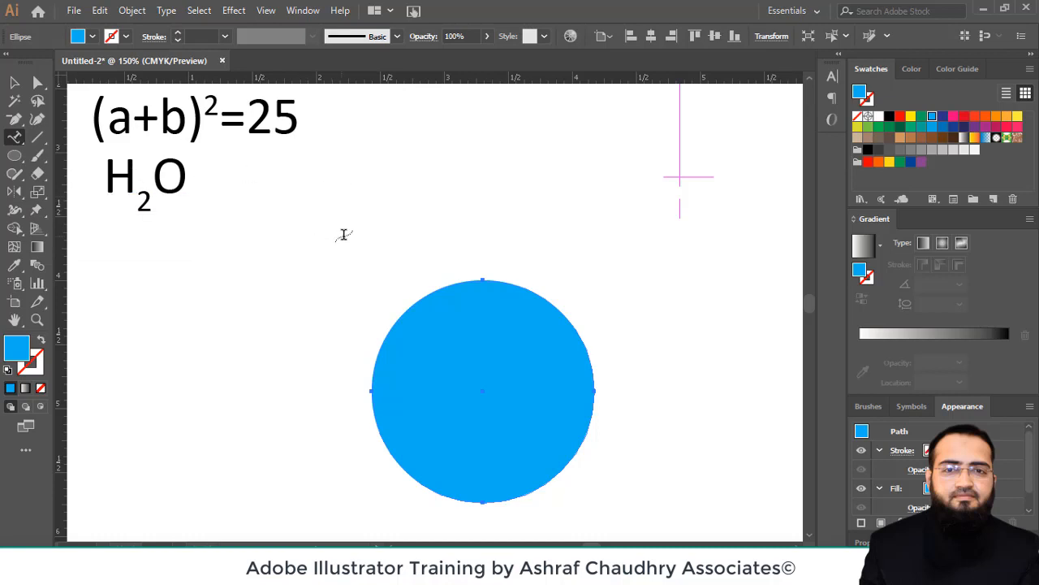
click(415, 301)
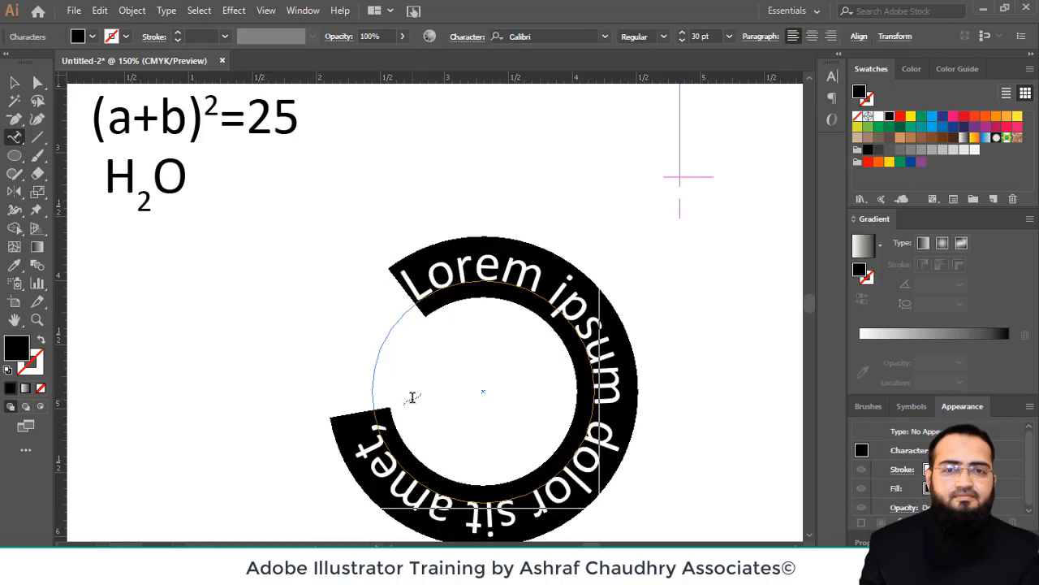
key(BackSpace)
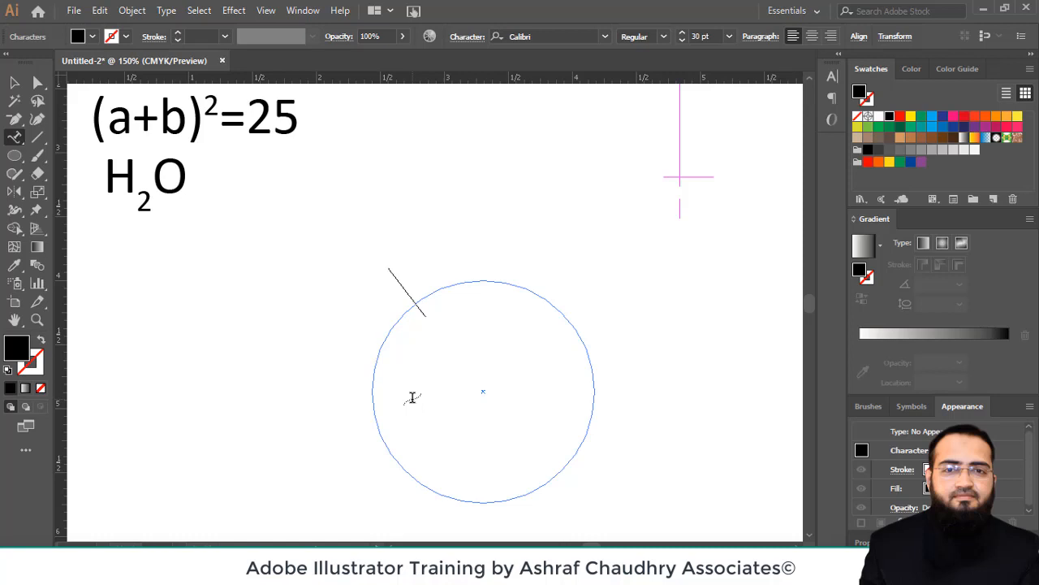
text(Type )
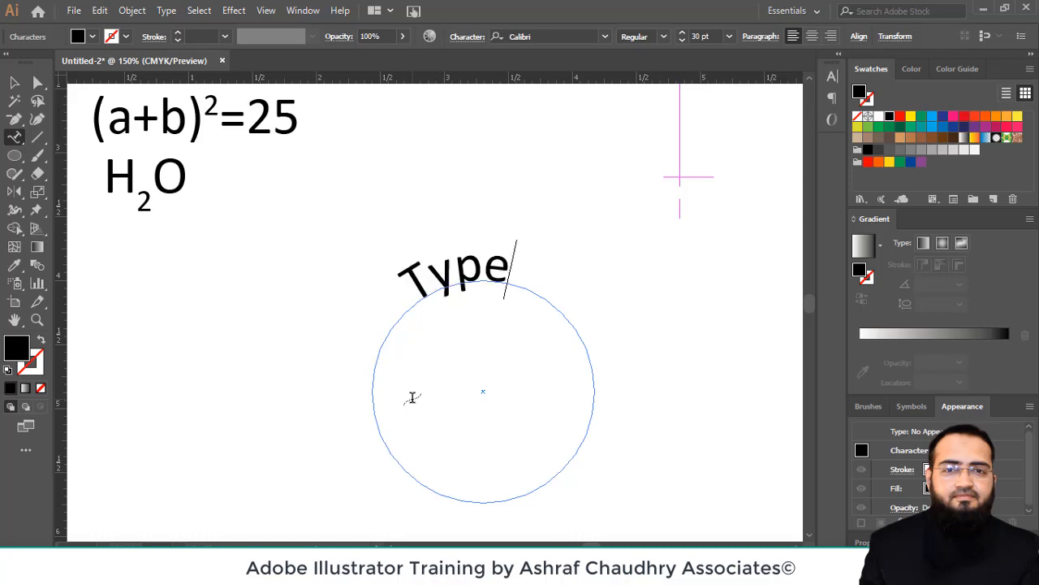
text(on a p)
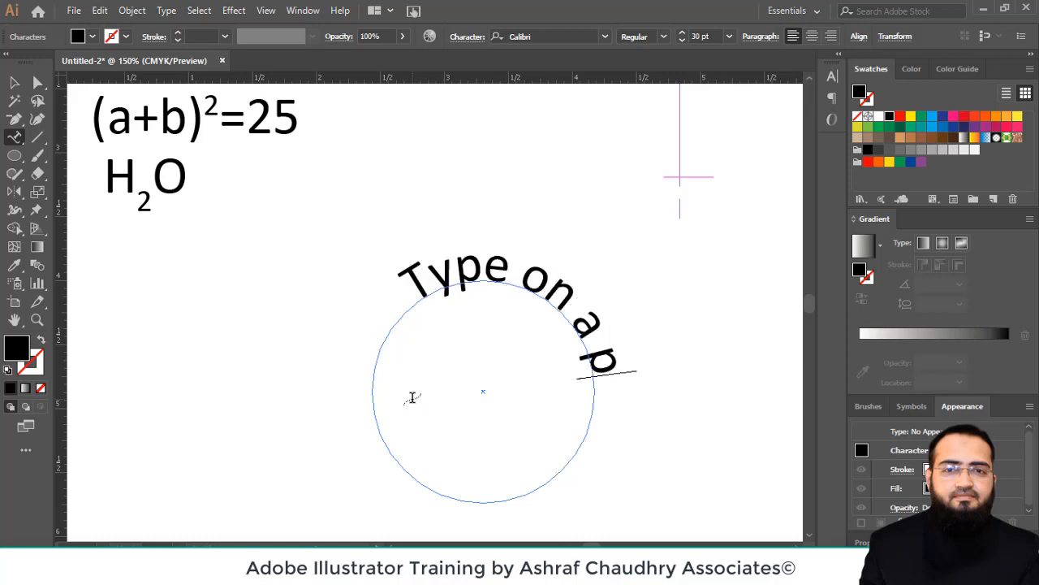
text(ath)
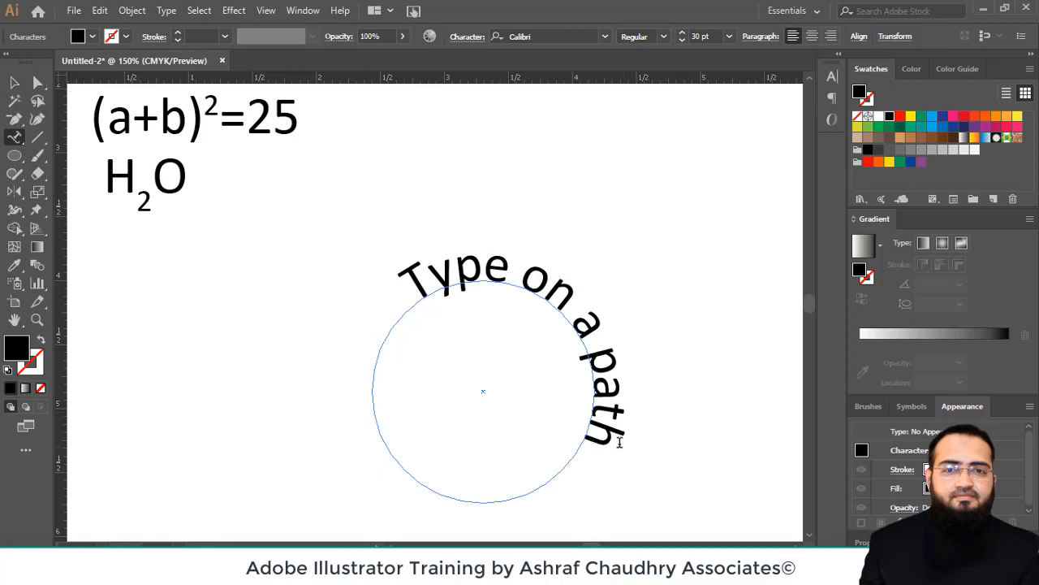
Adjust the path text's start and end brackets to fit the wording and centre it over the circle's top arc.
click(14, 83)
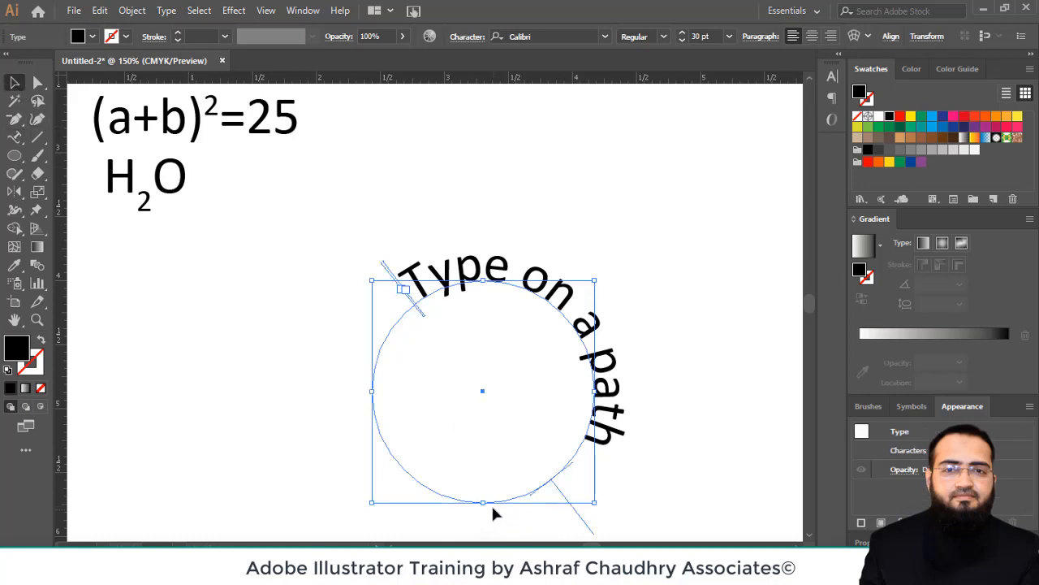
click(39, 84)
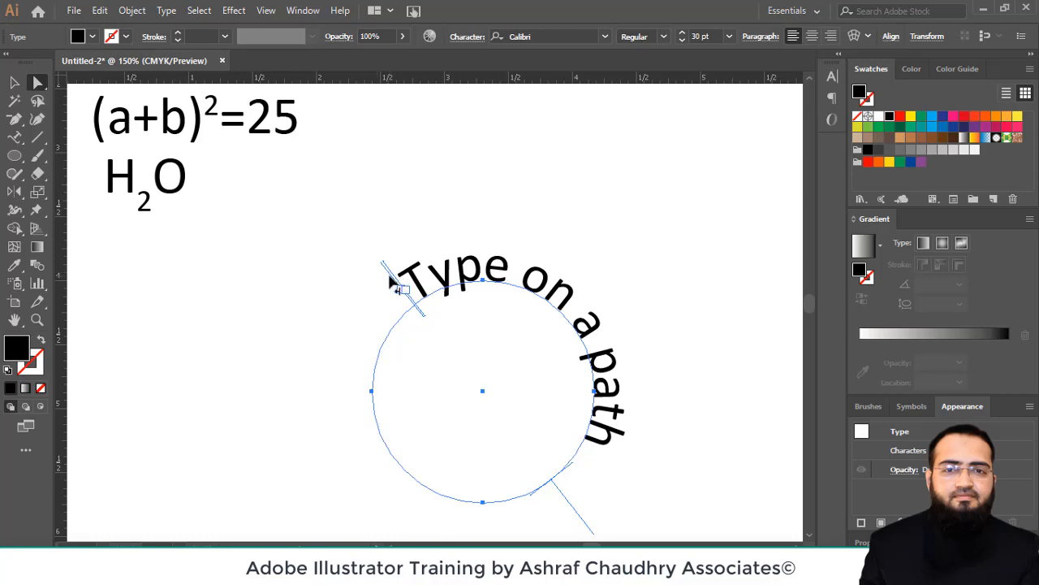
mouse_move(386, 279)
mouse_down()
mouse_move(374, 320)
mouse_move(370, 435)
mouse_move(483, 524)
mouse_move(592, 470)
mouse_move(615, 423)
mouse_up()
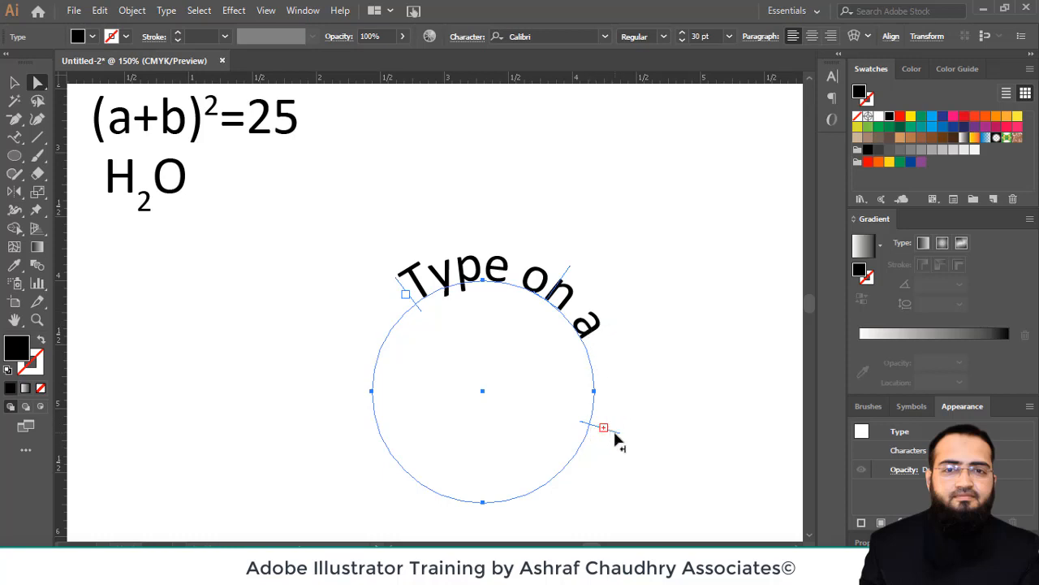
drag(615, 434, 607, 457)
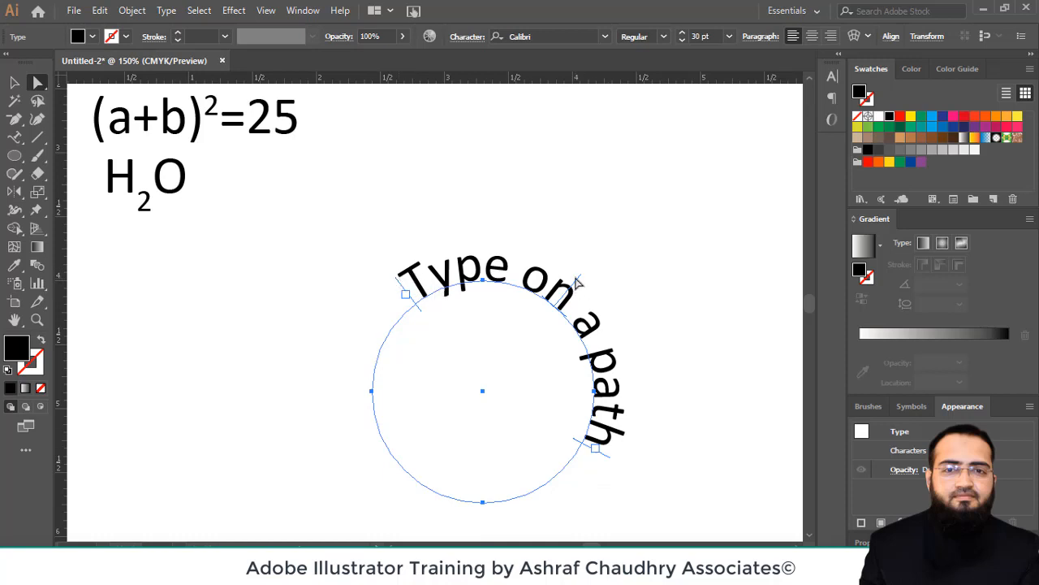
drag(582, 280, 483, 227)
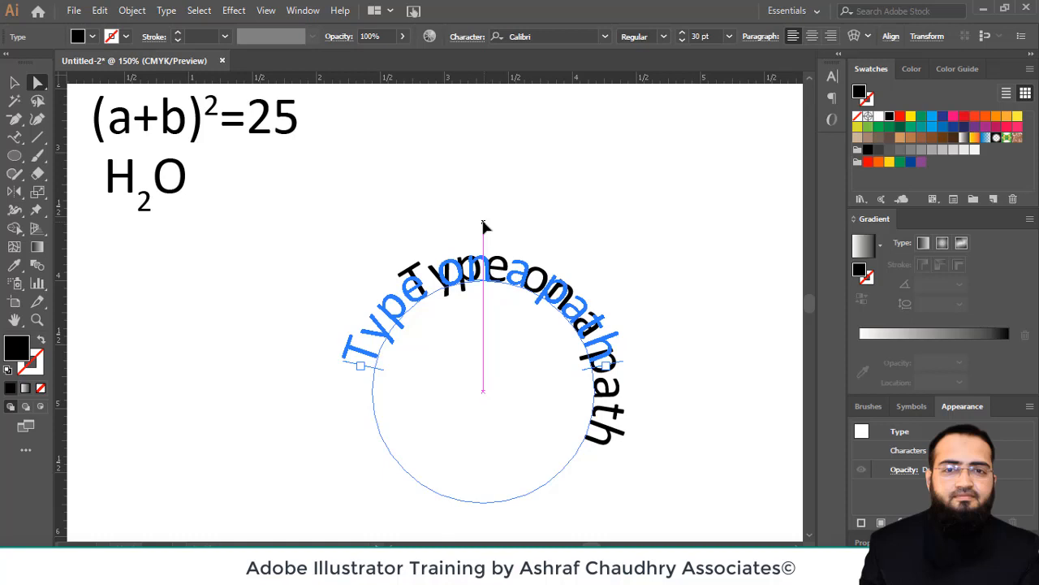
drag(484, 227, 485, 227)
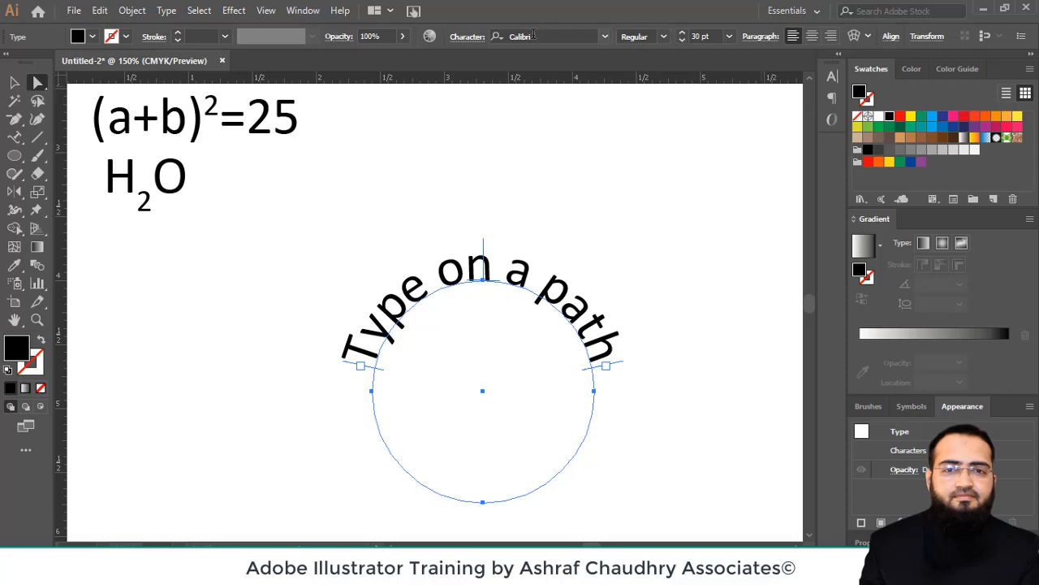
Reduce the curved text's font size to 21 pt.
click(683, 41)
click(683, 41)
click(683, 41)
click(683, 41)
click(683, 41)
click(683, 40)
click(683, 41)
click(683, 40)
click(683, 41)
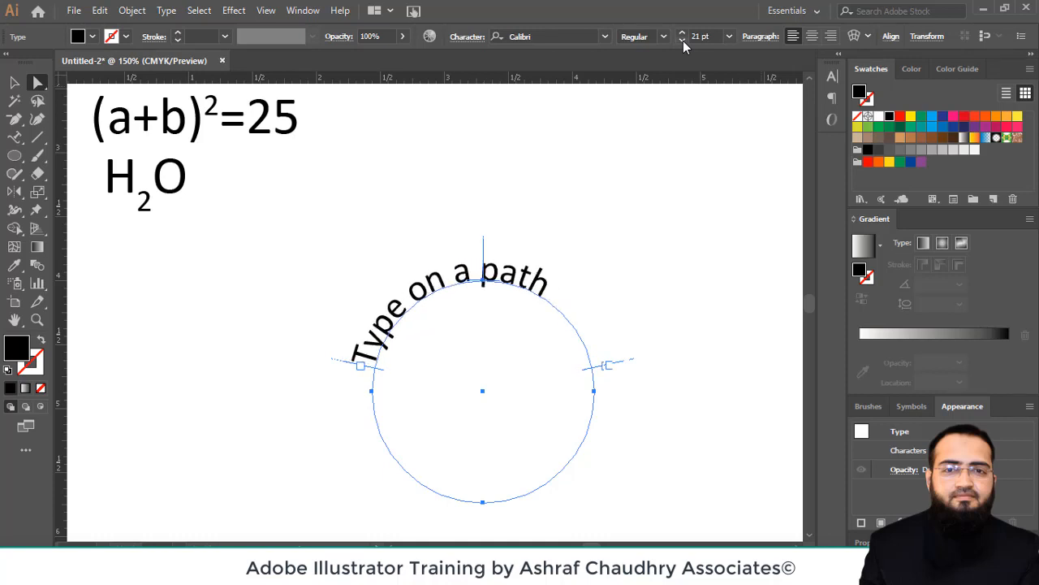
Try 18 pt for the curved text and bring it back up to 21 pt.
click(830, 79)
click(715, 138)
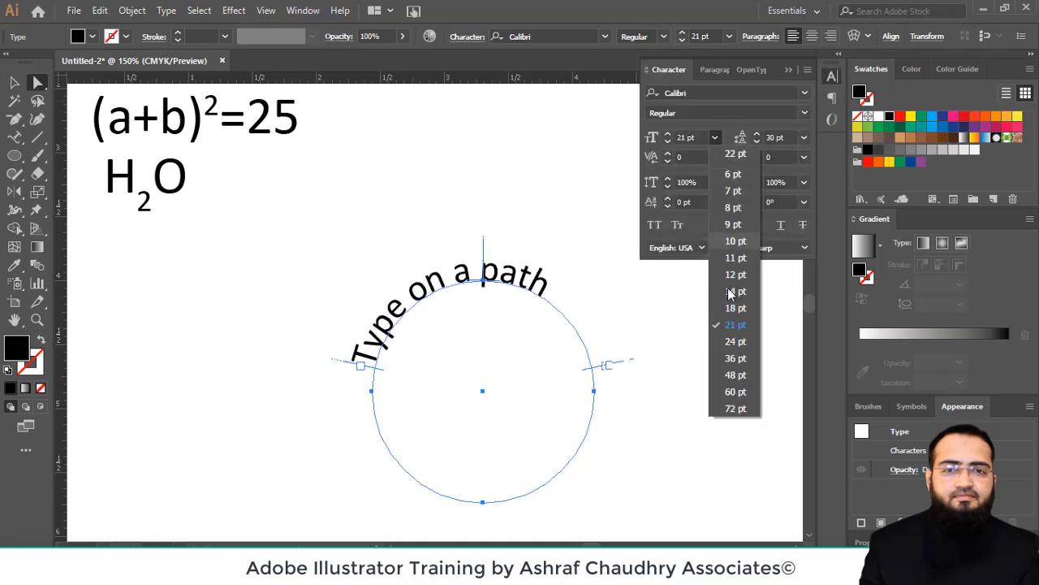
click(735, 313)
click(669, 134)
click(669, 134)
click(669, 134)
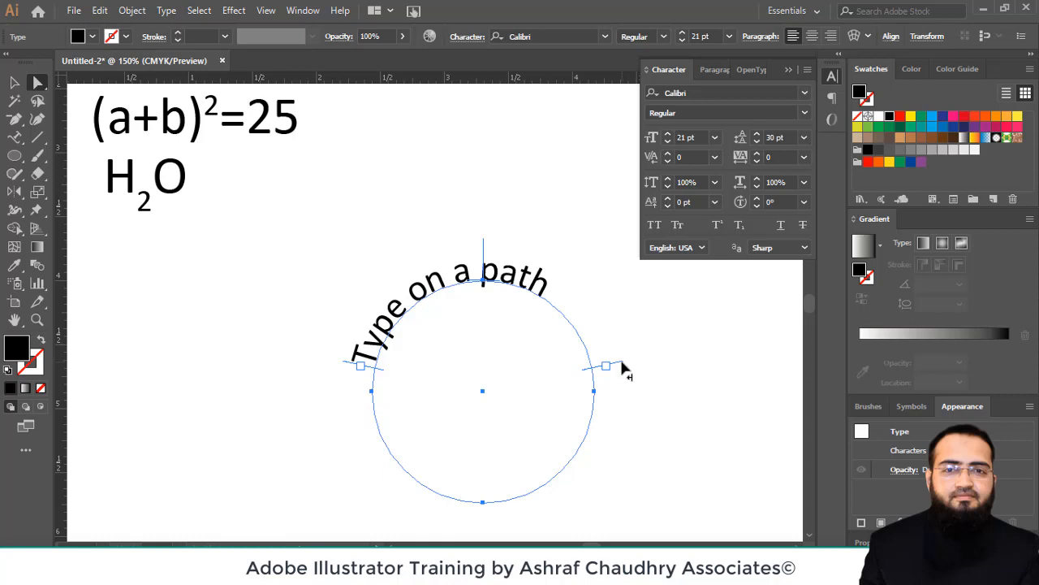
Pull the end bracket in to the resized text's last letter and centre the text again over the circle's top.
drag(624, 369, 568, 257)
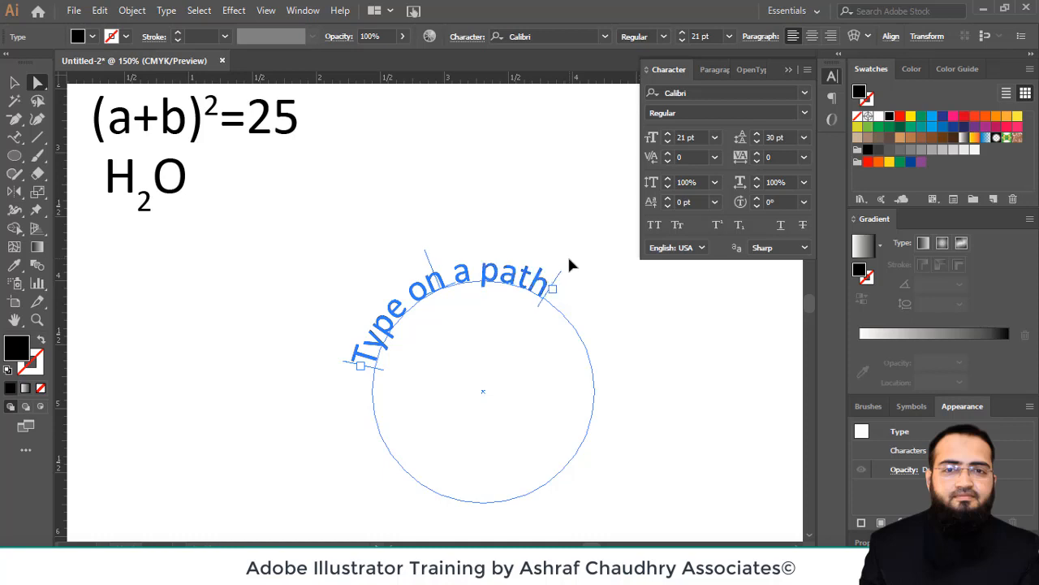
drag(429, 260, 485, 258)
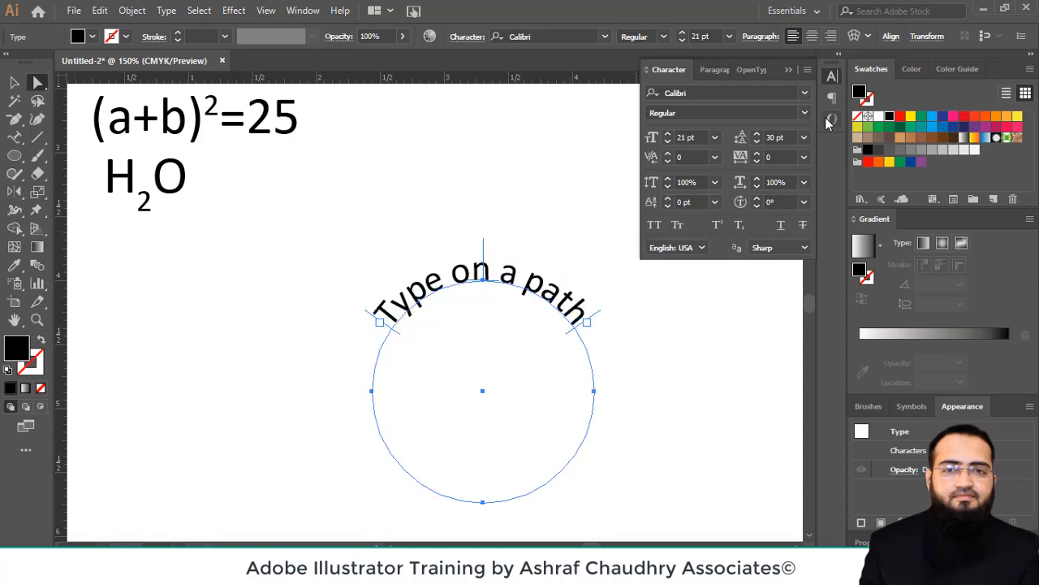
click(829, 76)
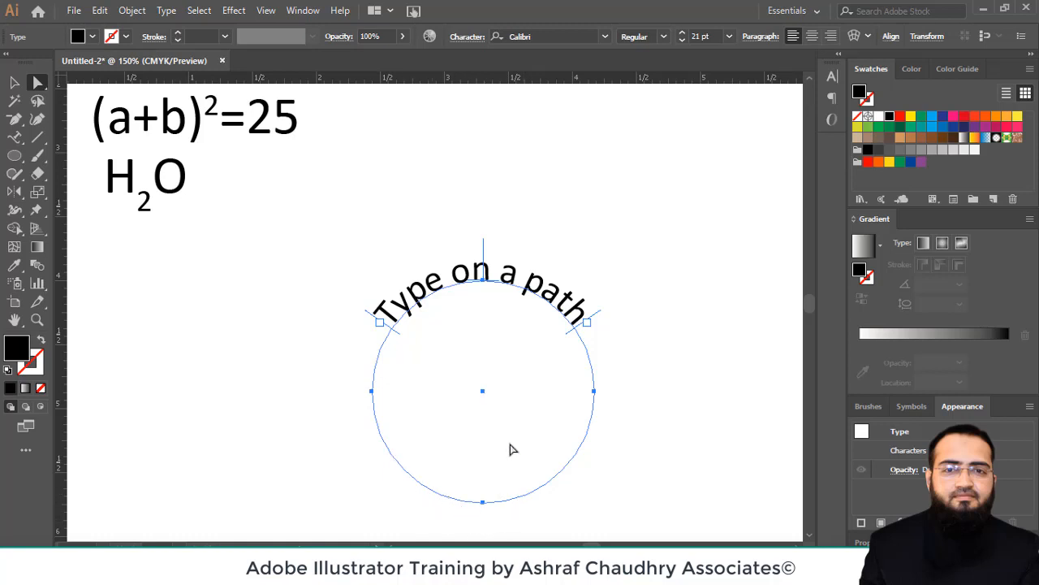
Duplicate the curved text in place and fit the copy upright and centred along the inside of the circle's bottom arc.
key(ctrl)
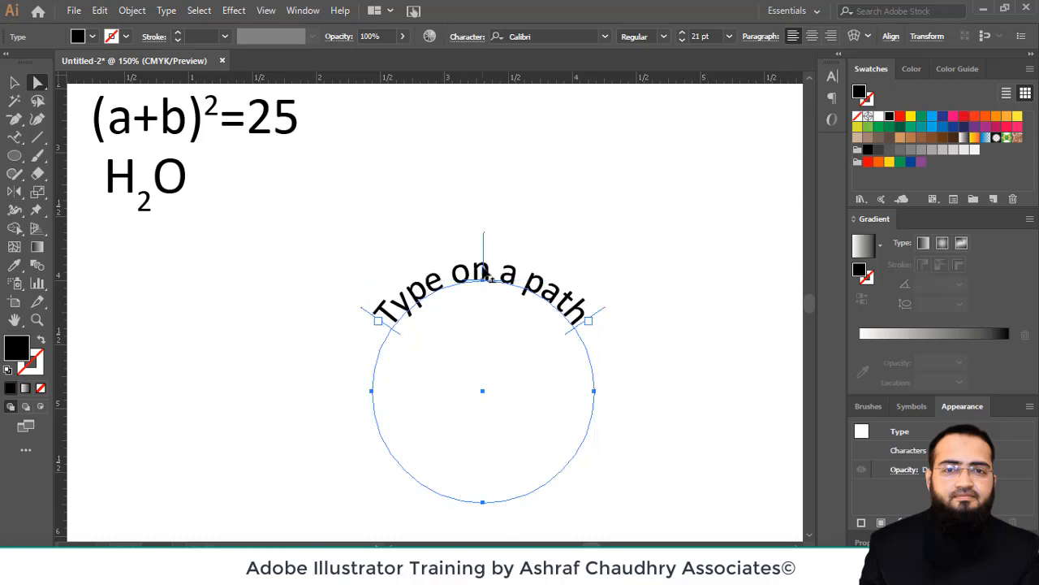
drag(504, 257, 482, 523)
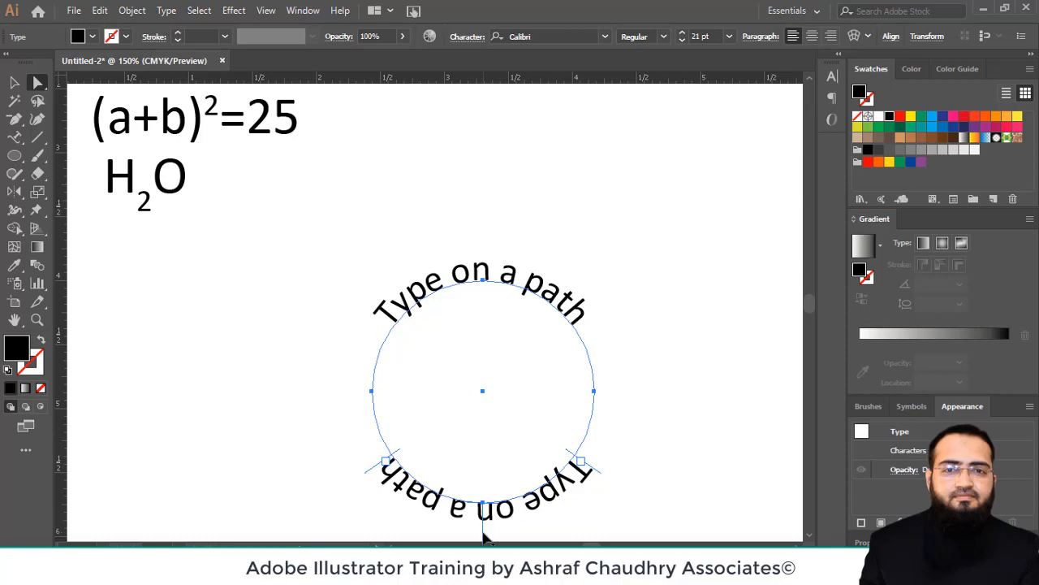
drag(482, 534, 484, 486)
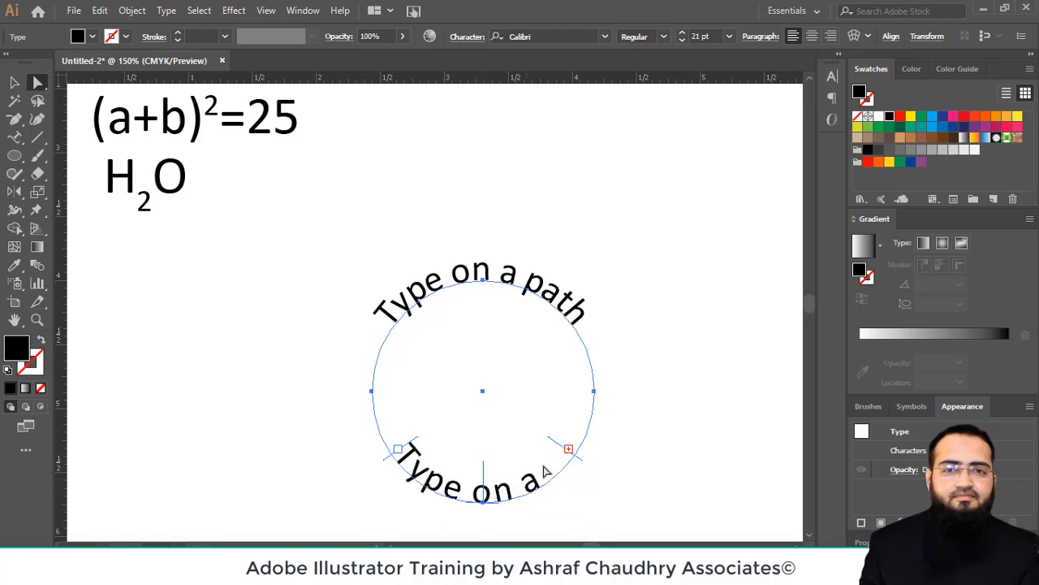
drag(559, 437, 586, 406)
drag(501, 473, 486, 491)
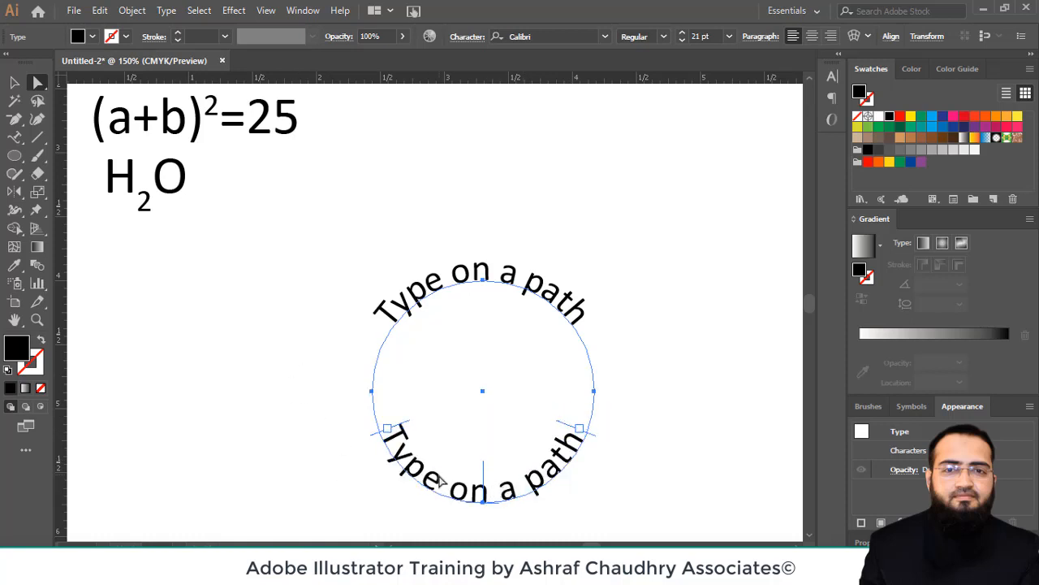
Replace the wording of the bottom curved text with "Adobe Illustrator".
key(t)
triple_click(467, 492)
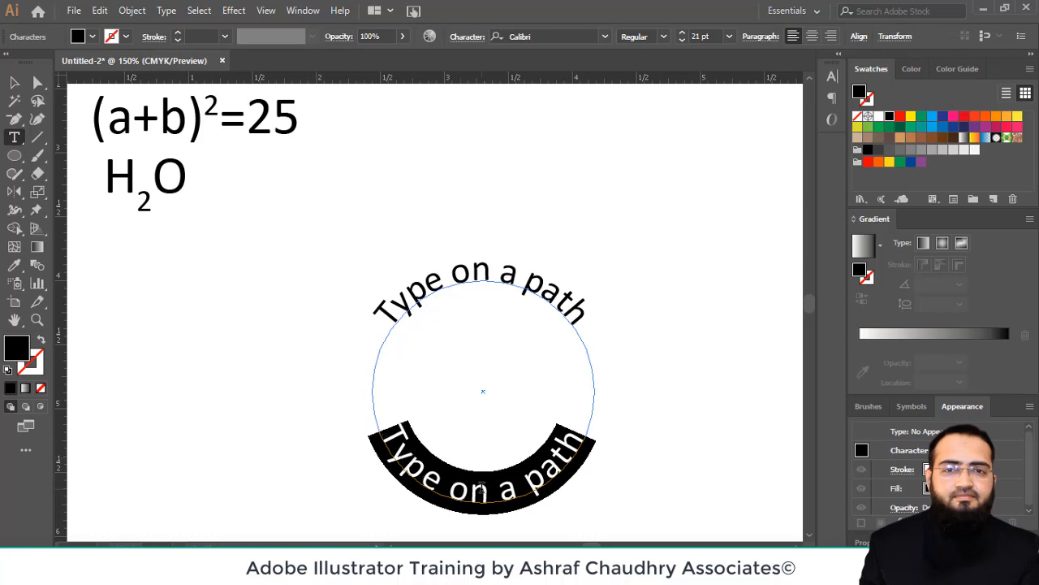
double_click(471, 489)
click(37, 82)
click(487, 470)
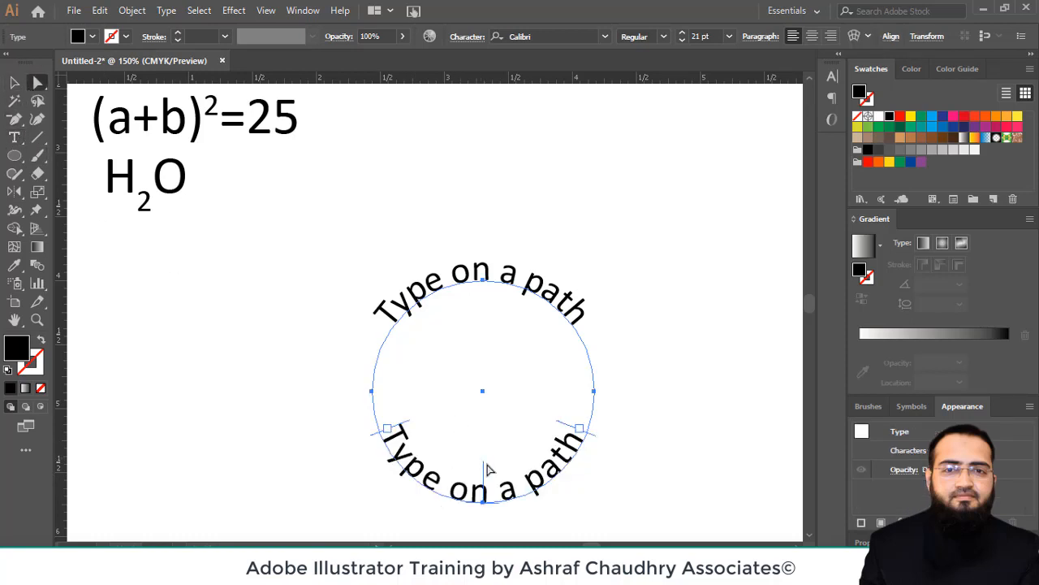
double_click(478, 499)
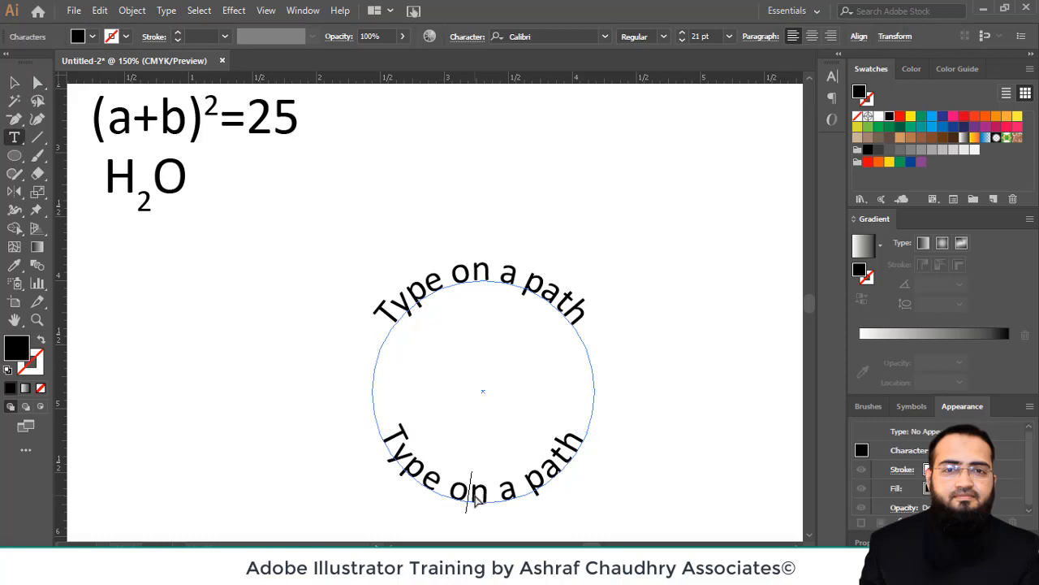
double_click(477, 499)
triple_click(475, 493)
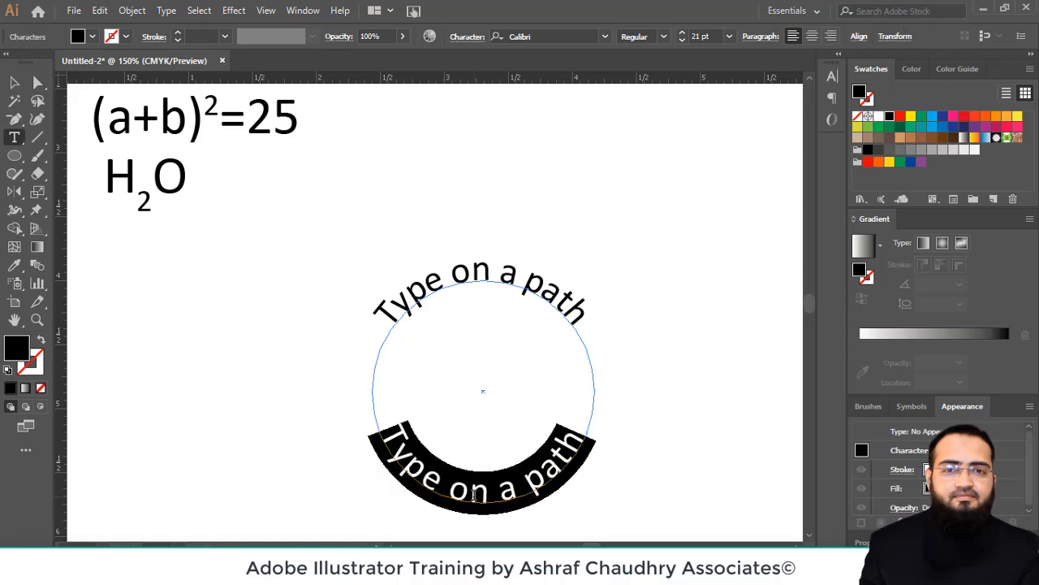
text(Adobr)
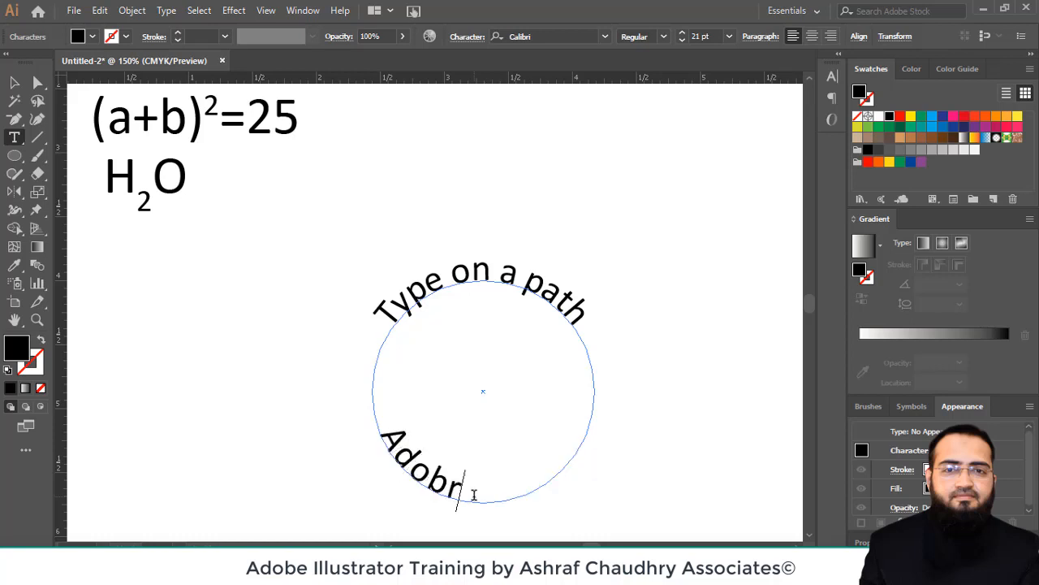
key(BackSpace)
text(e Illustra)
key(BackSpace)
key(BackSpace)
key(BackSpace)
key(BackSpace)
key(BackSpace)
key(BackSpace)
key(BackSpace)
key(BackSpace)
Extend the bottom text's end bracket along the circle so all of "Adobe Illustrator" fits, and deselect it.
click(39, 83)
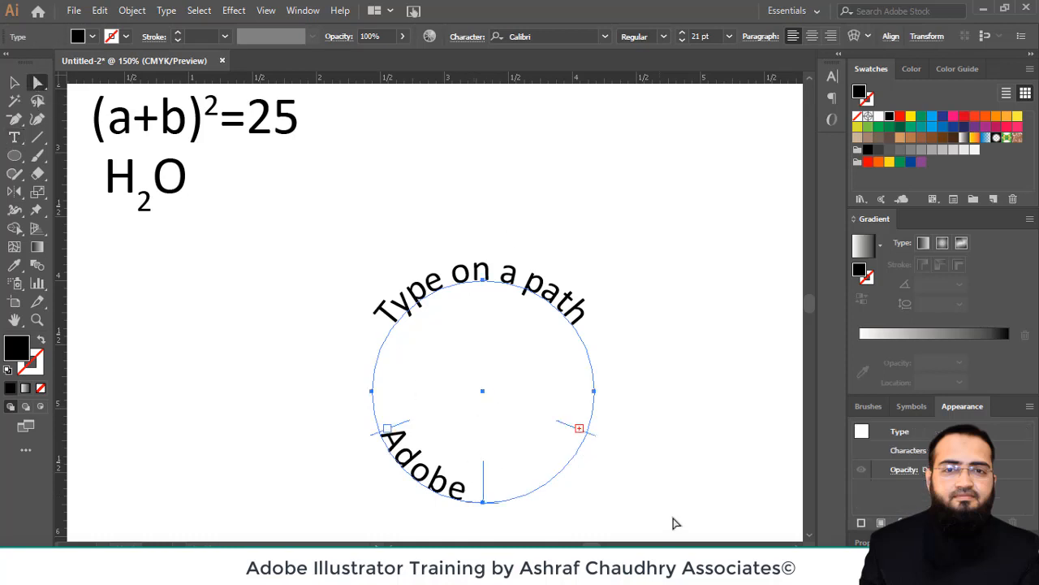
drag(575, 423, 585, 399)
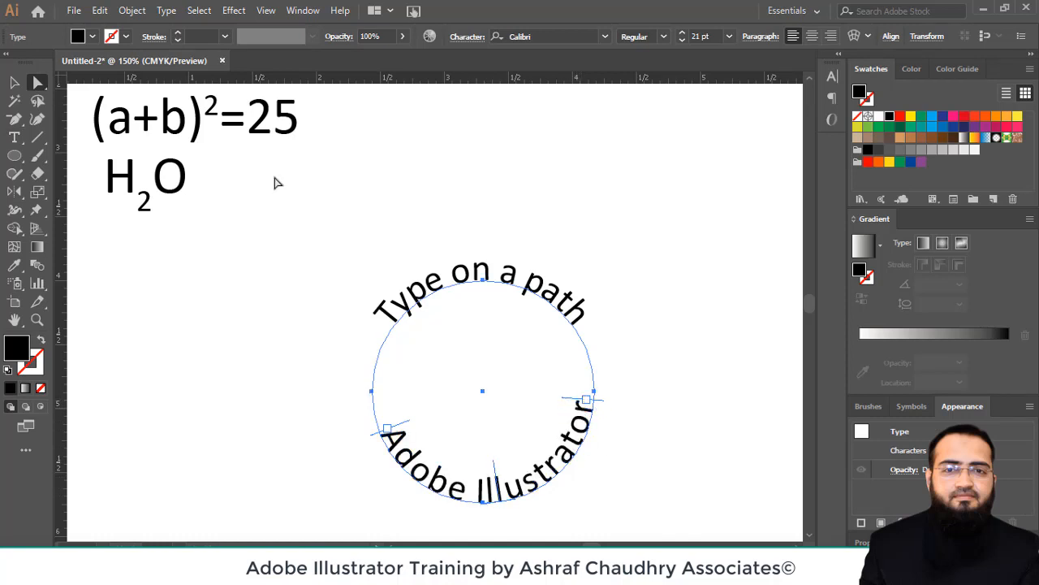
key(v)
click(277, 309)
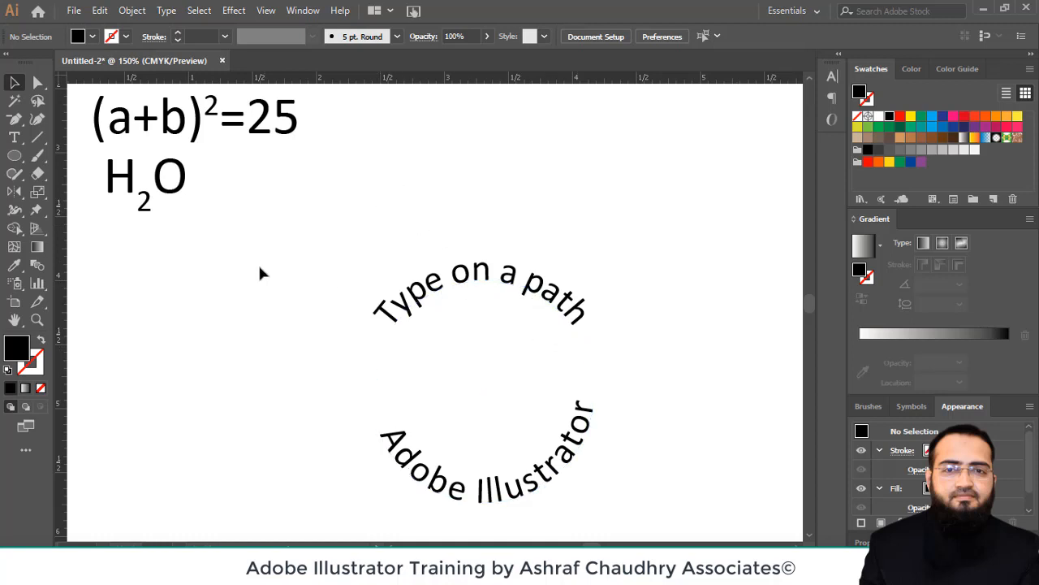
Draw a circle from the curved texts' common centre, large enough to enclose both, and send it to the back.
click(15, 155)
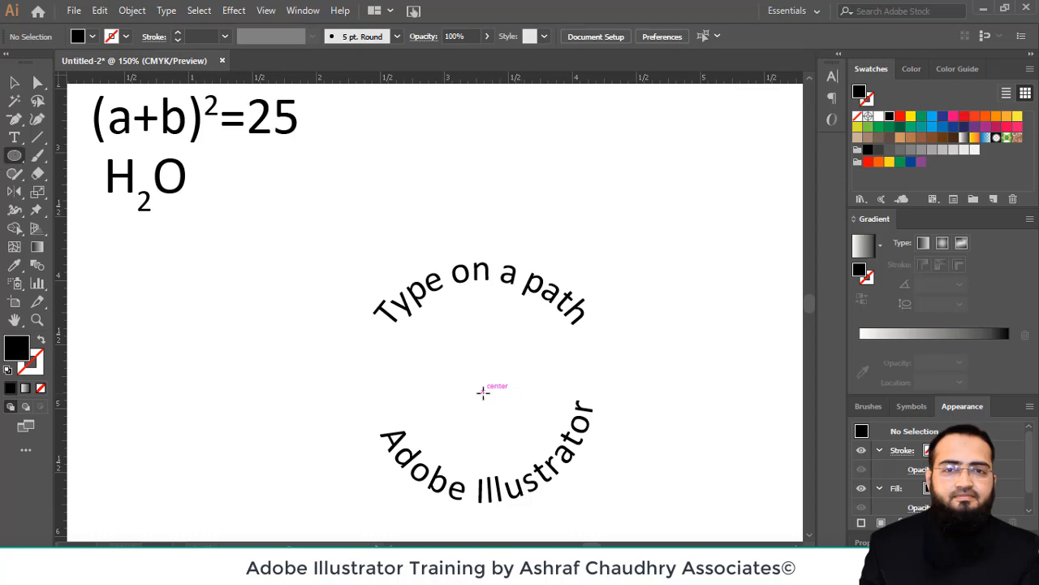
drag(484, 392, 398, 280)
right_click(512, 359)
mouse_move(587, 281)
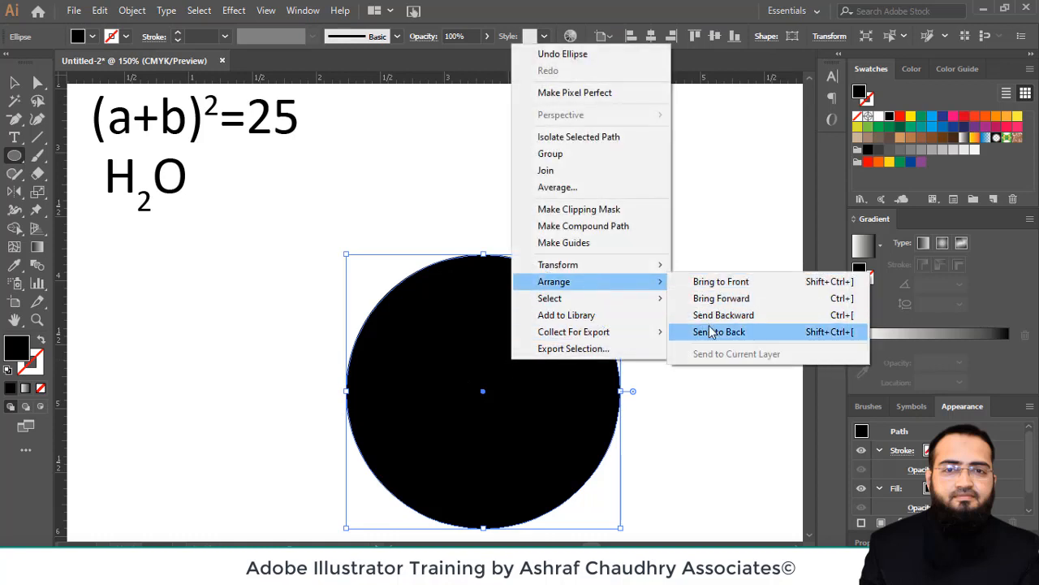
click(708, 331)
Fill the background circle with light blue, then shift it slightly up and shrink it a little to frame both curved texts evenly.
click(13, 85)
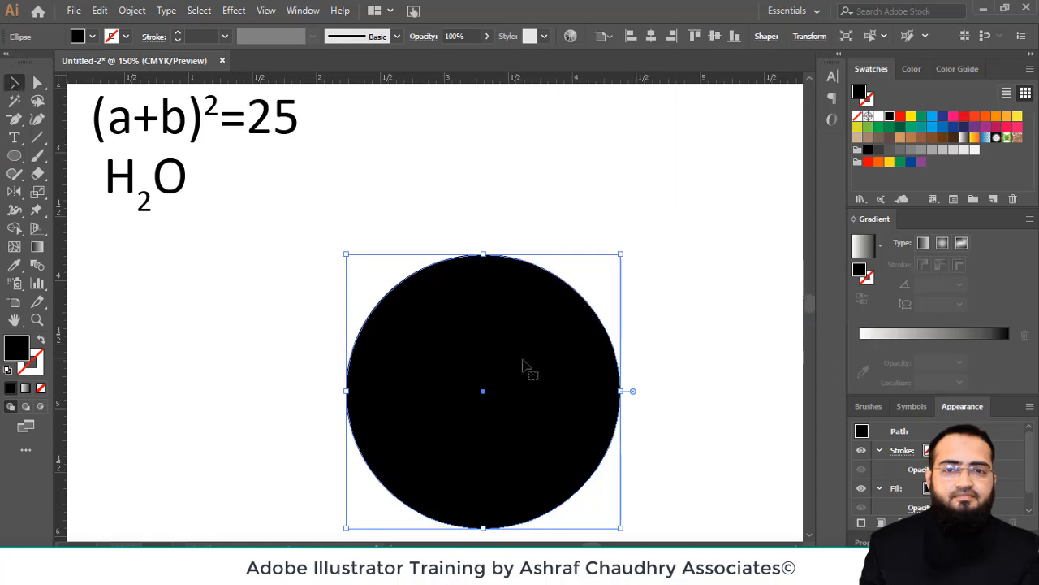
click(932, 116)
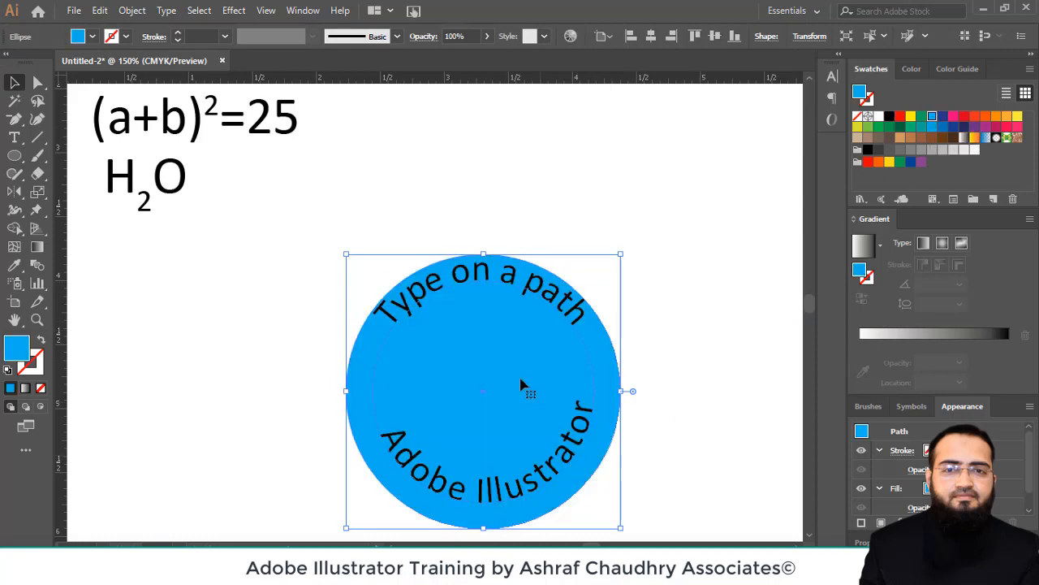
drag(485, 400, 482, 387)
mouse_move(618, 240)
mouse_down()
mouse_move(614, 256)
mouse_move(619, 246)
mouse_up()
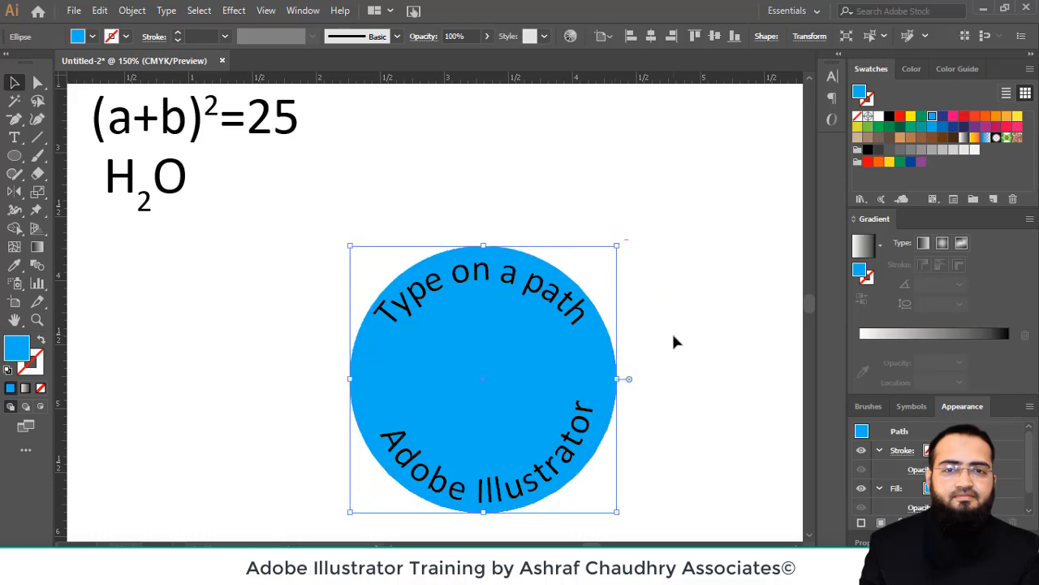
click(673, 342)
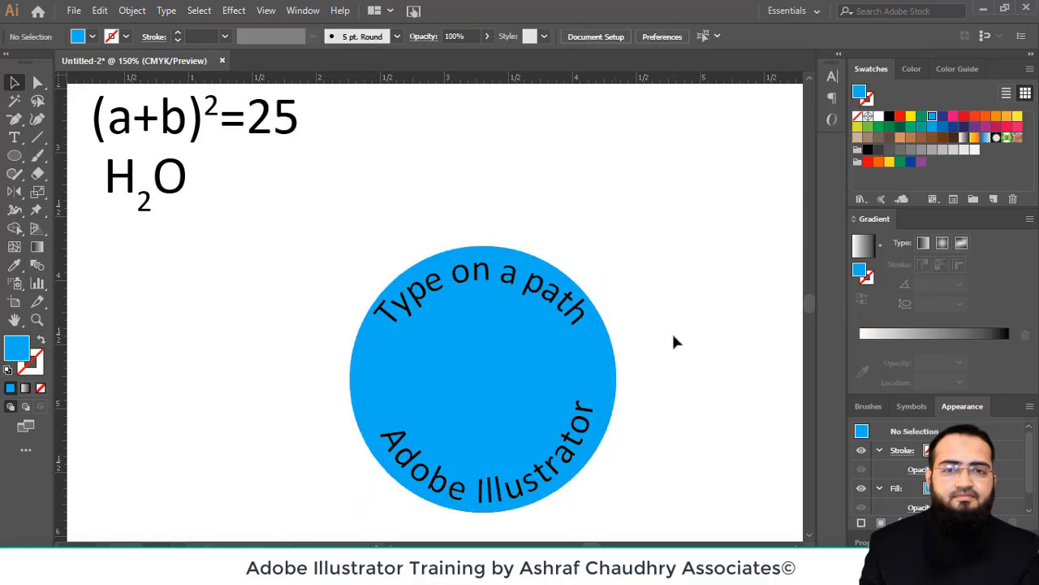
Draw a smaller dark blue circle inside the ring of text and centre it on the light blue circle.
click(17, 159)
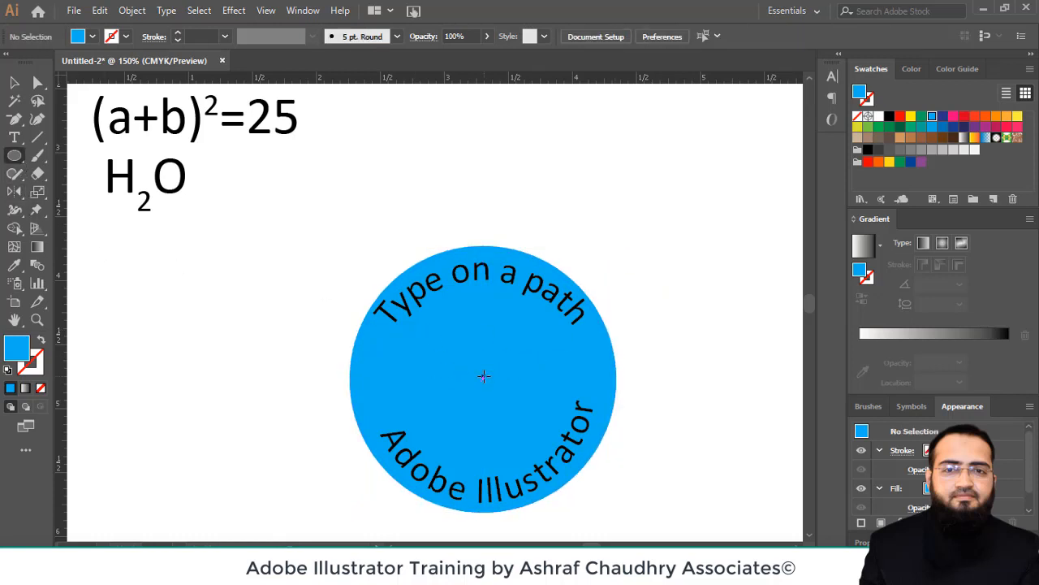
drag(484, 376, 419, 289)
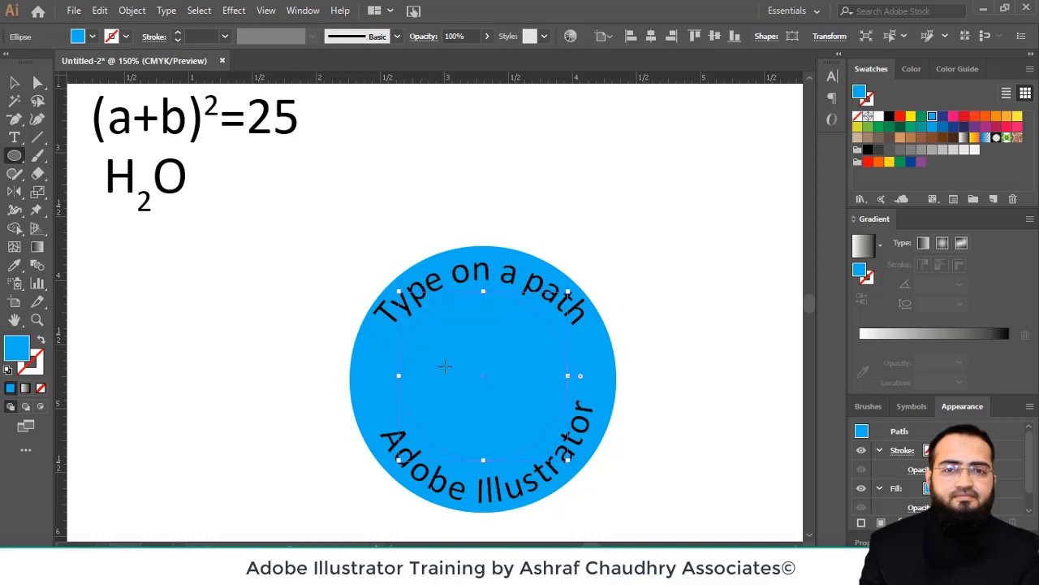
click(943, 118)
drag(484, 386, 485, 388)
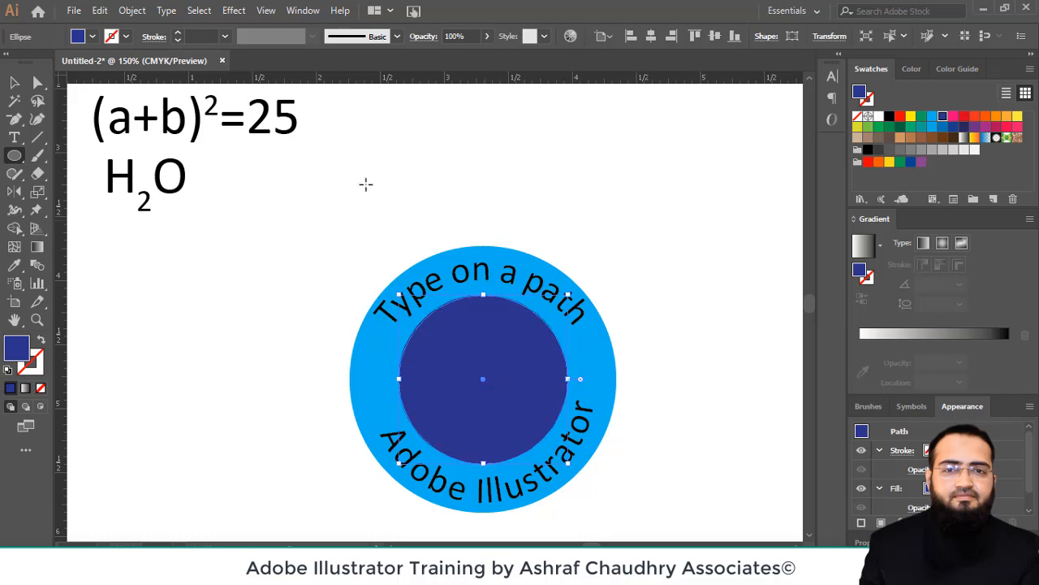
click(15, 84)
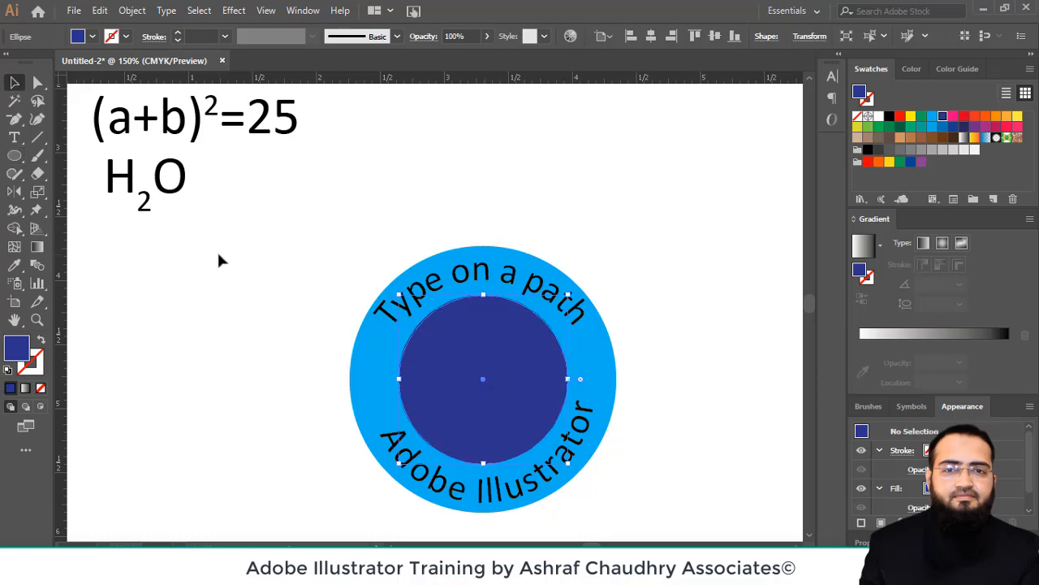
click(220, 260)
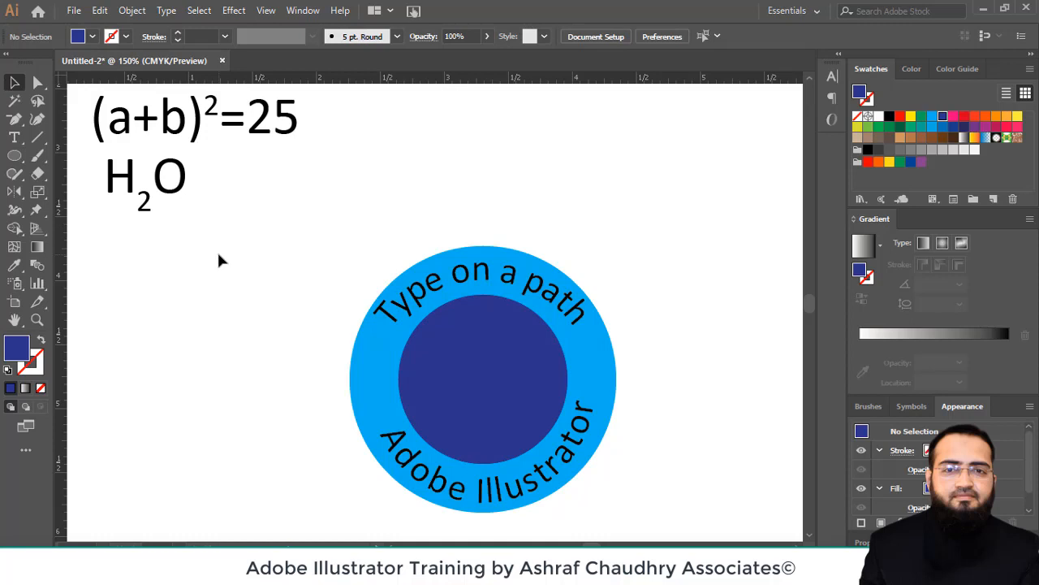
Change the fill of the curved "Type on a path" text to white and deselect it.
click(482, 274)
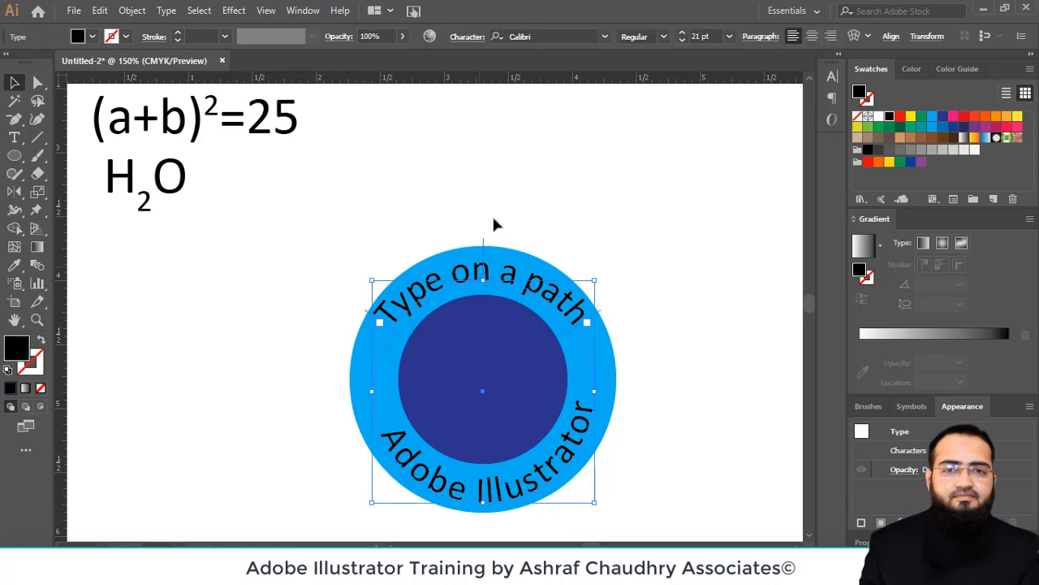
click(879, 116)
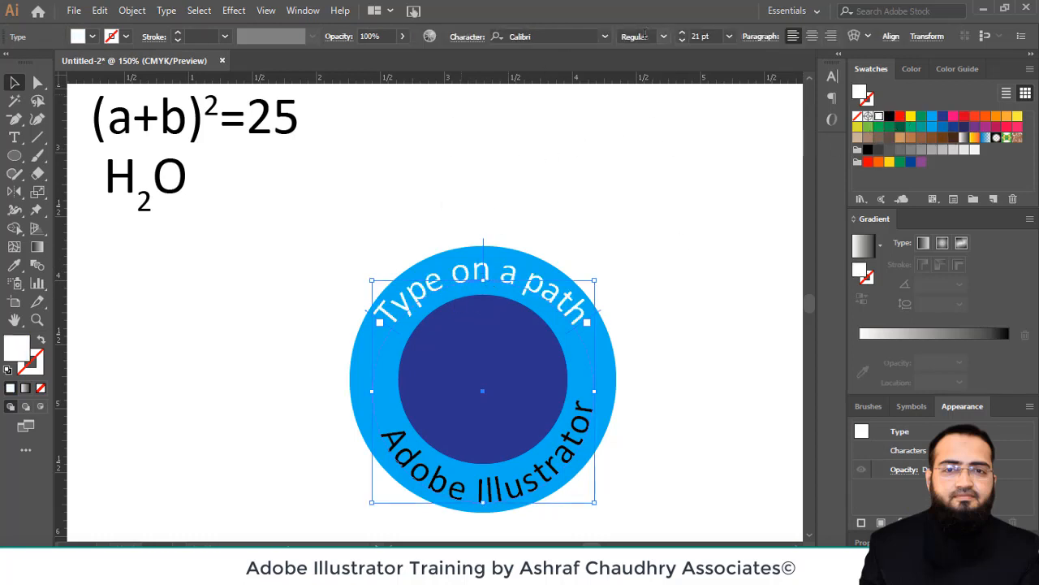
click(604, 37)
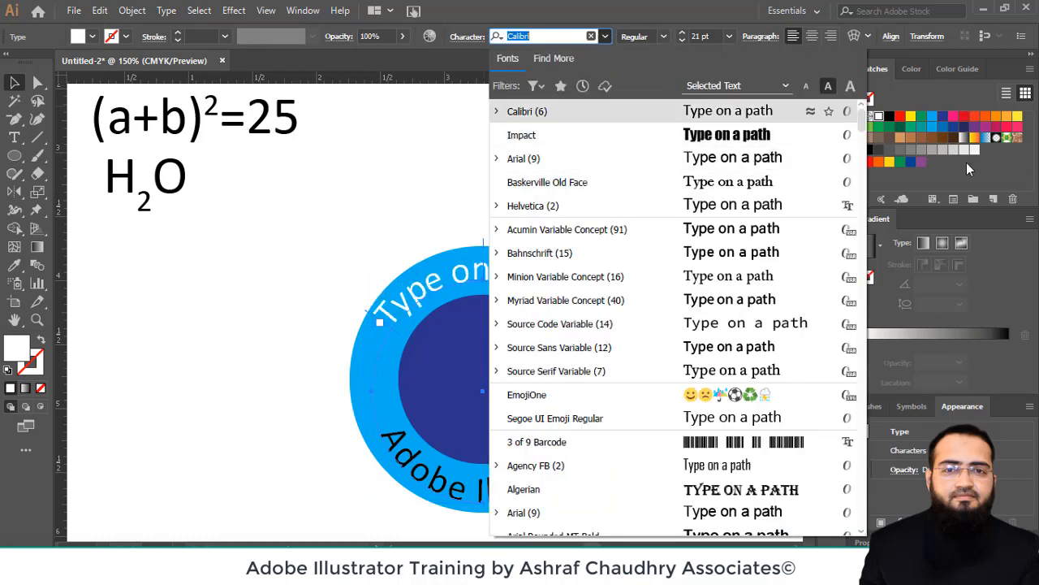
click(377, 178)
click(377, 178)
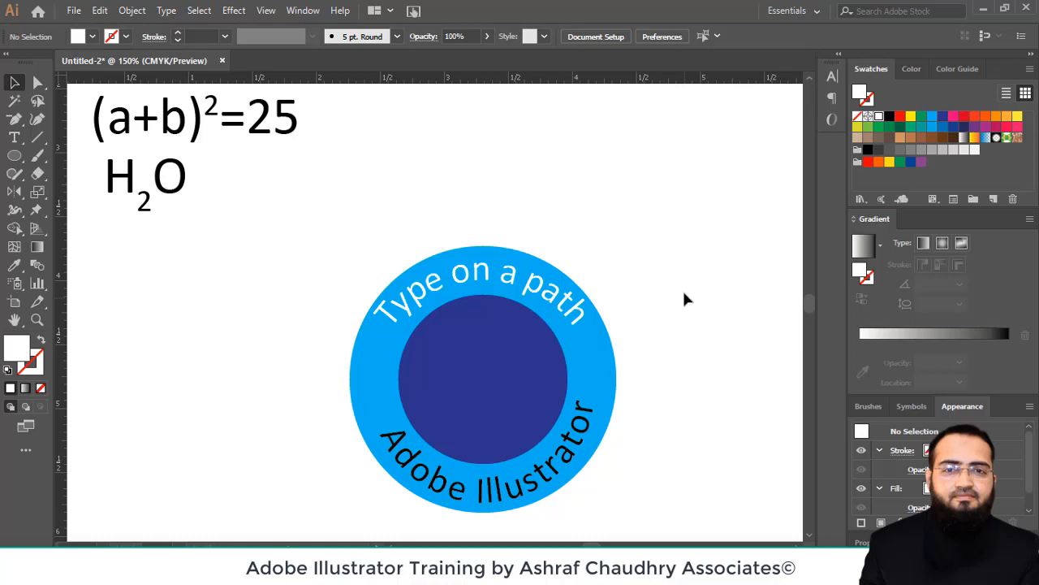
scroll(618, 294, up, 2)
scroll(618, 285, up, 2)
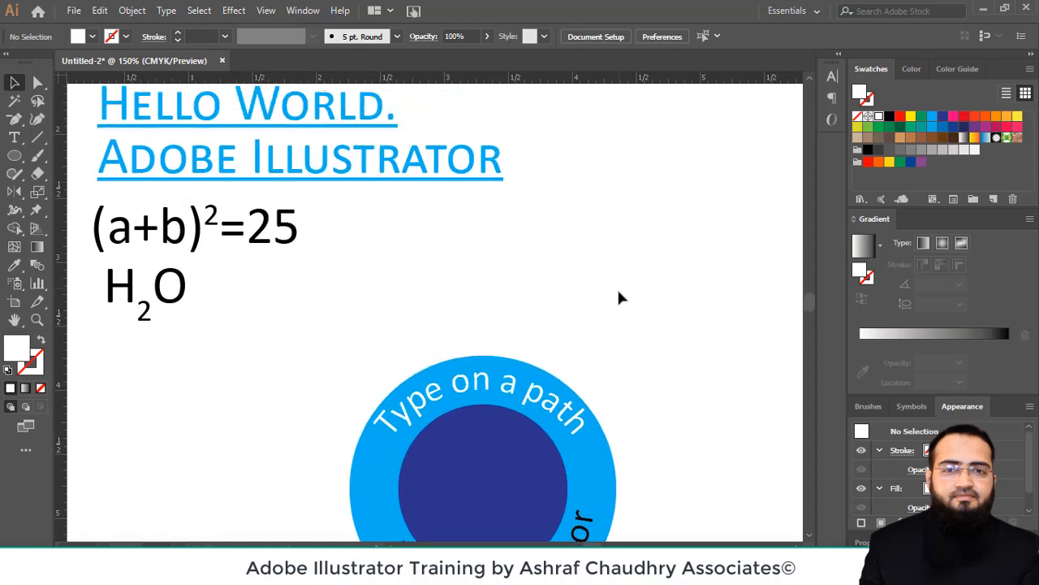
scroll(617, 287, down, 4)
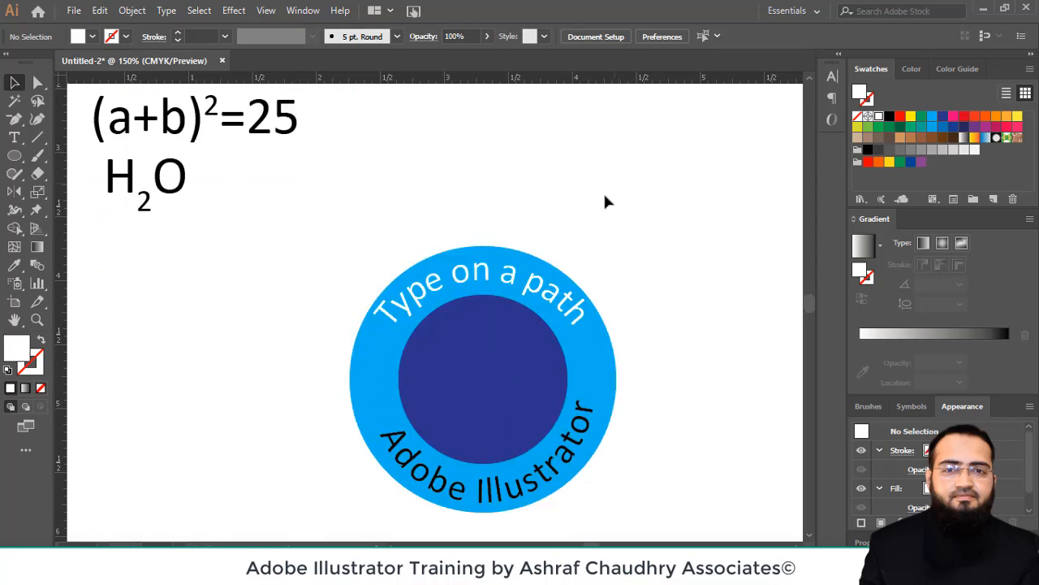